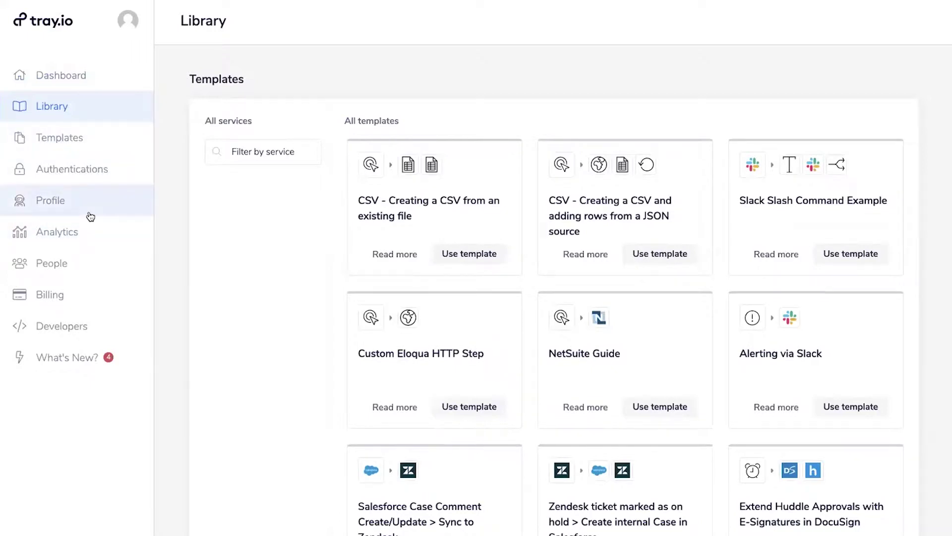
Open the team members (People) page
left_click(111, 271)
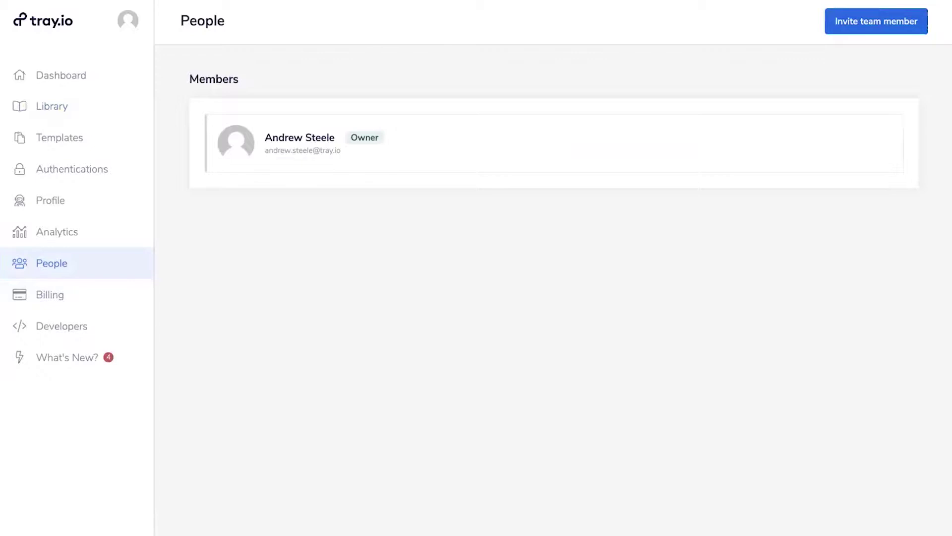
Go back to the Dashboard listing recent activity and enabled workflows
left_click(52, 81)
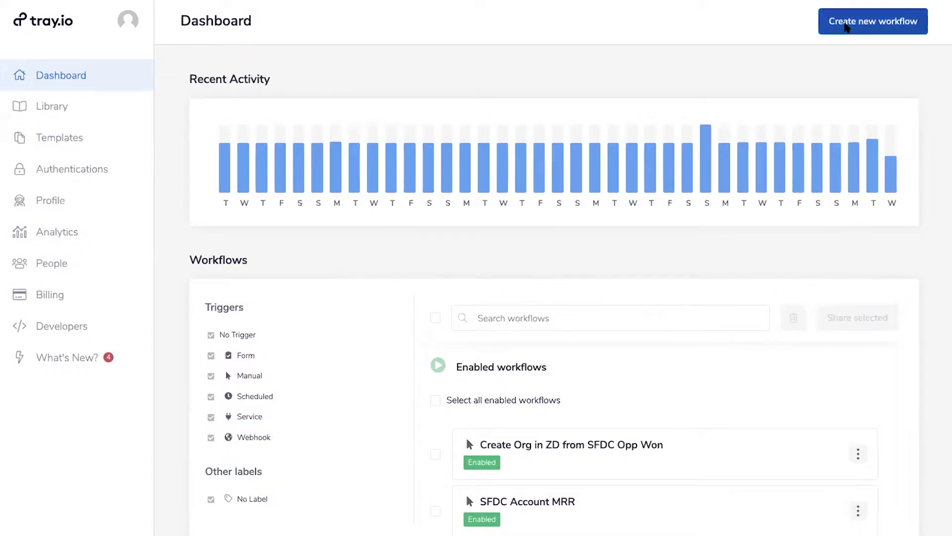
Create a new workflow named 'Stripe to SFDC'
left_click(847, 24)
left_click(433, 262)
type("Stripe ")
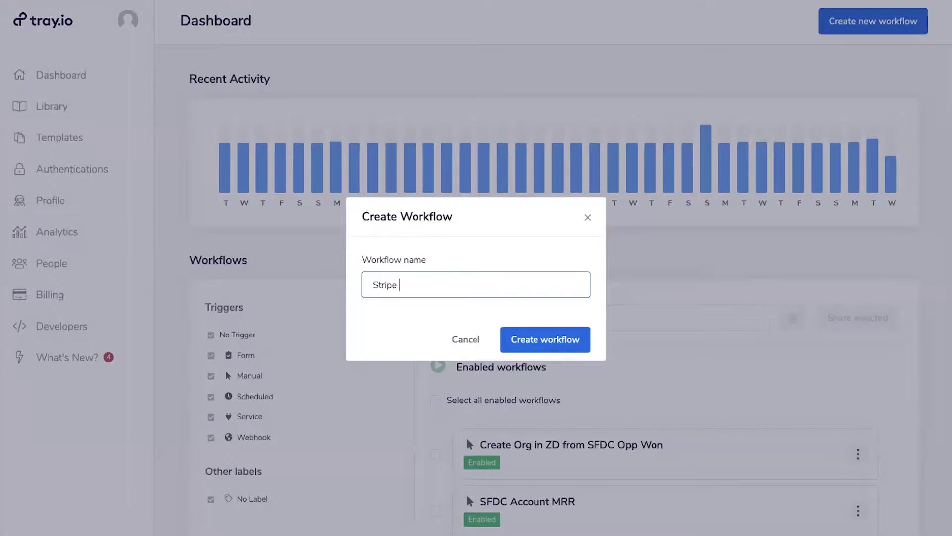
type("to SFDC")
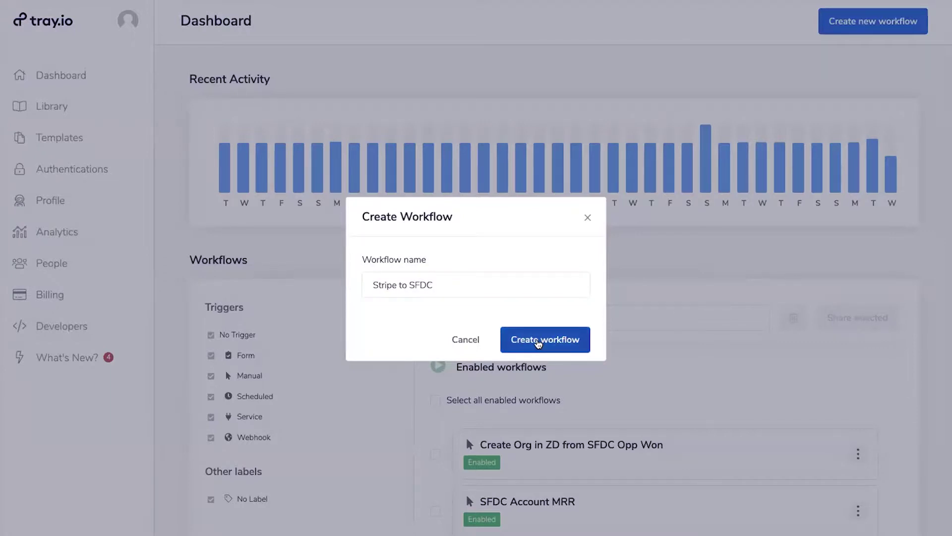
left_click(538, 341)
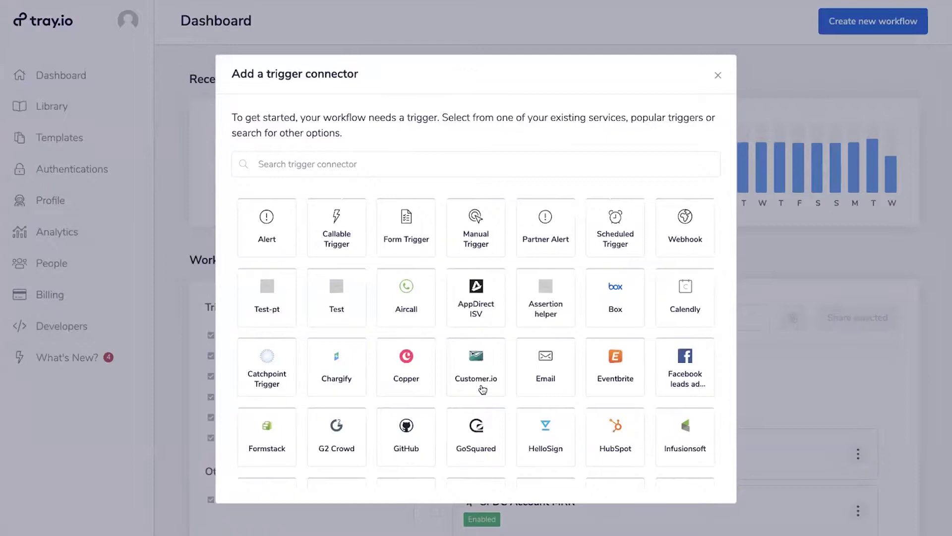
Search the trigger connectors for 'stripe' and choose Stripe as the trigger
scroll(476, 367, "down", 1)
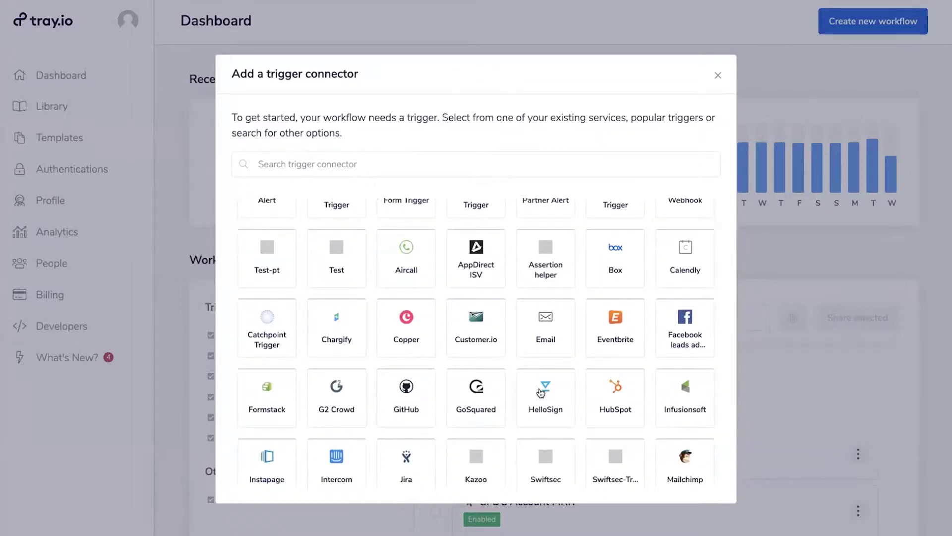
scroll(554, 372, "up", 1)
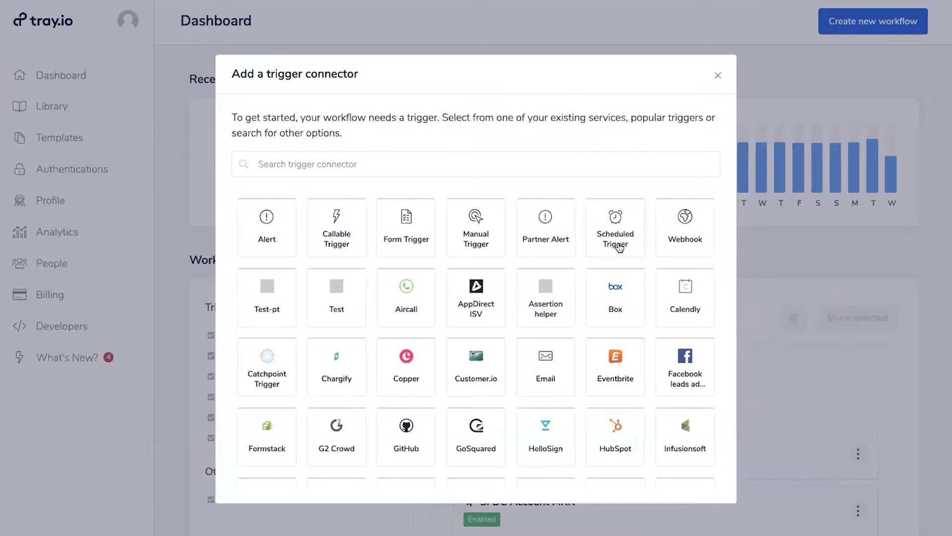
scroll(555, 356, "down", 2)
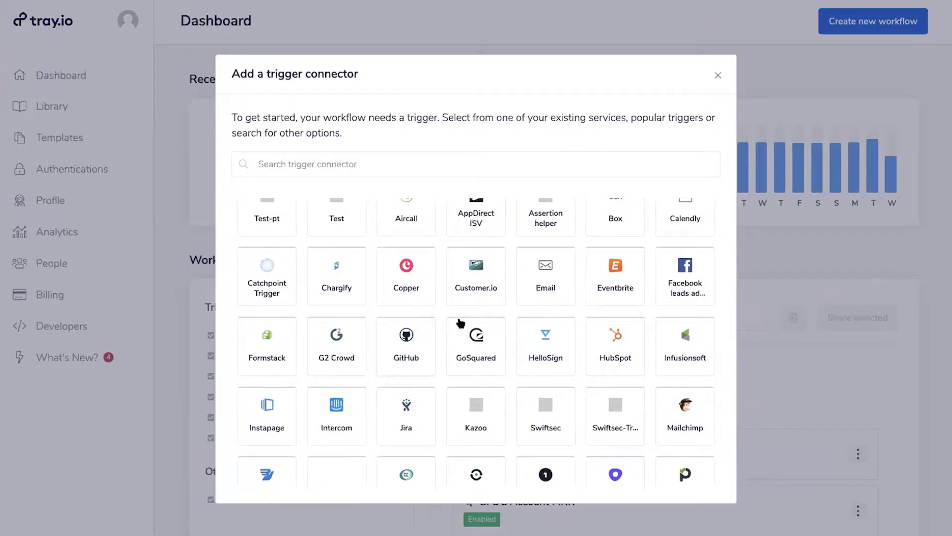
scroll(460, 323, "down", 5)
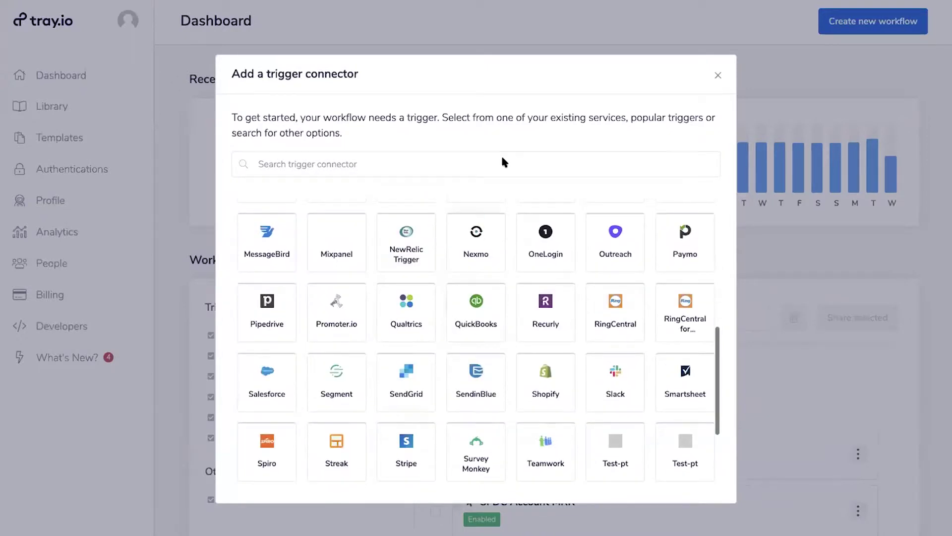
left_click(368, 161)
type("stripe")
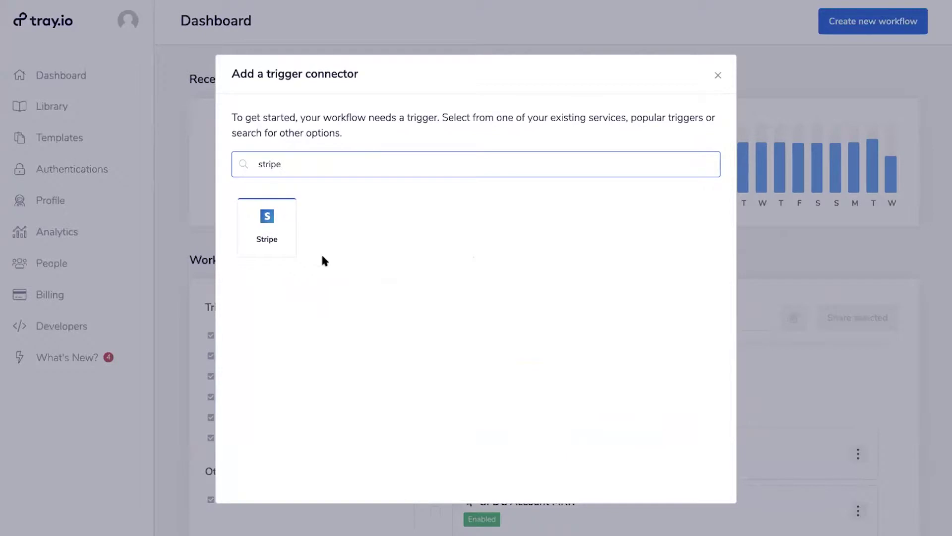
left_click(271, 236)
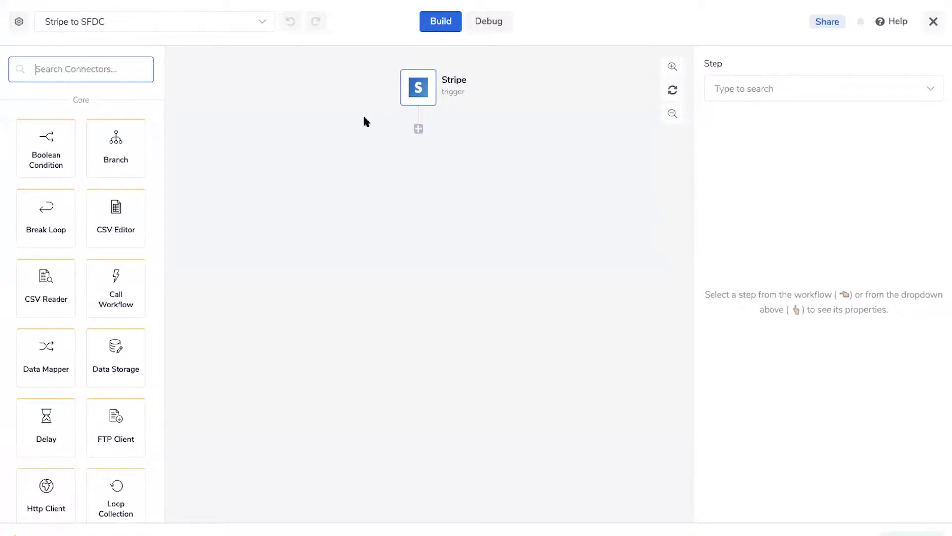
Open the Stripe trigger's settings, start a new Stripe authentication, then cancel it
left_click(418, 88)
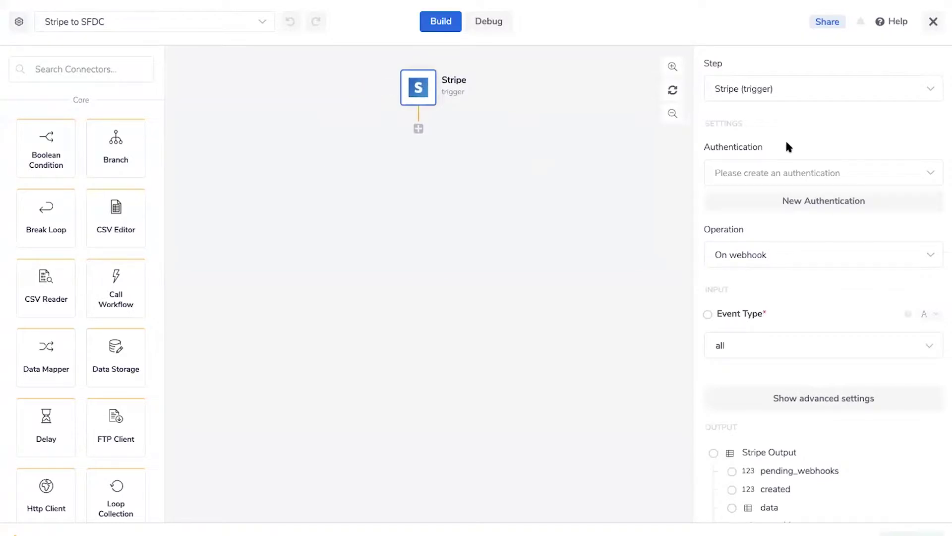
left_click(762, 169)
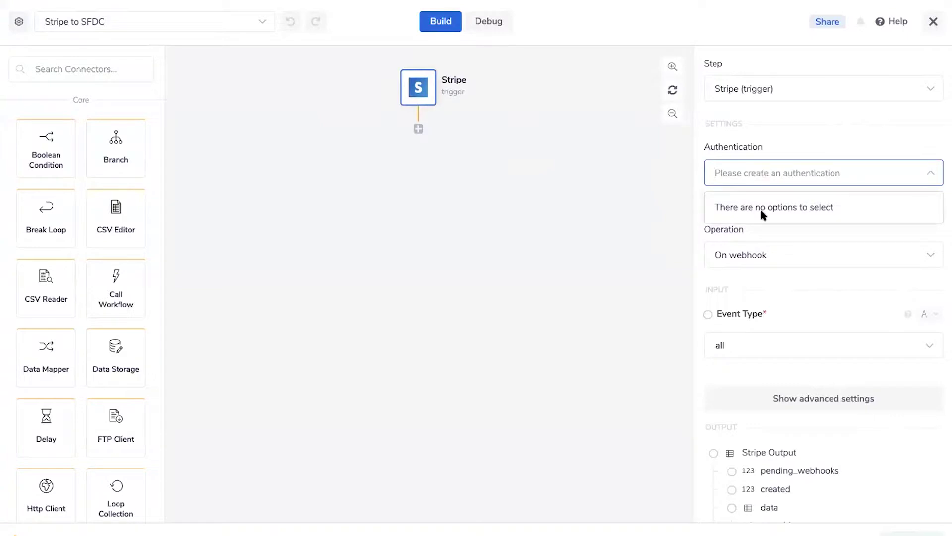
left_click(791, 143)
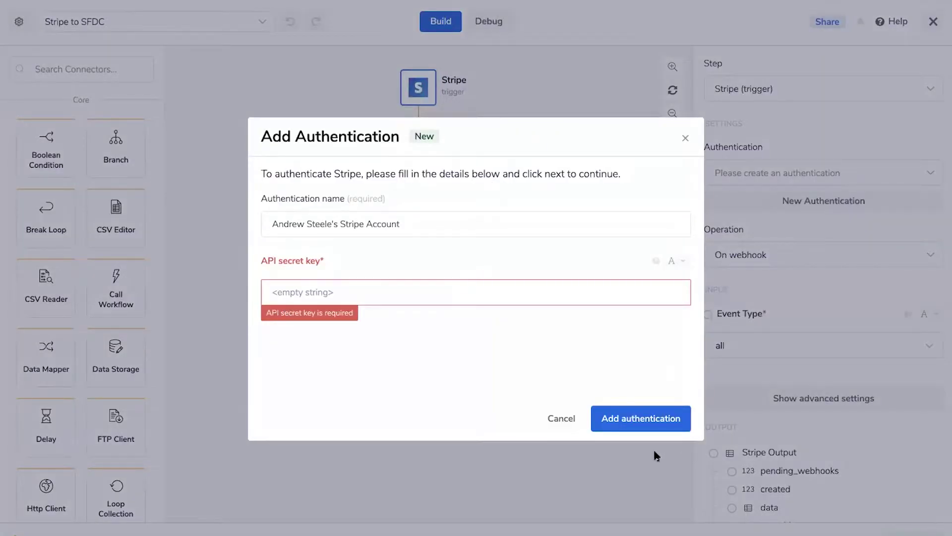
left_click(561, 419)
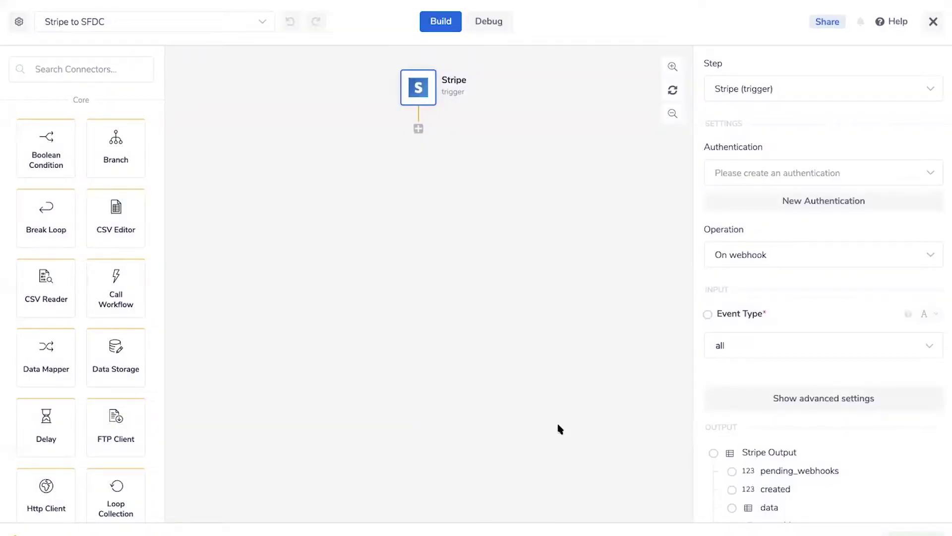
scroll(753, 274, "down", 2)
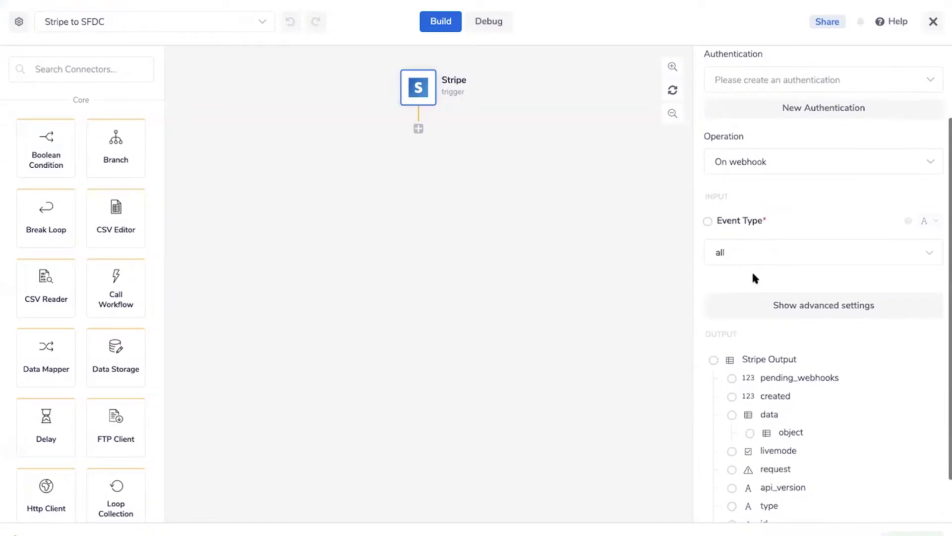
scroll(753, 277, "up", 1)
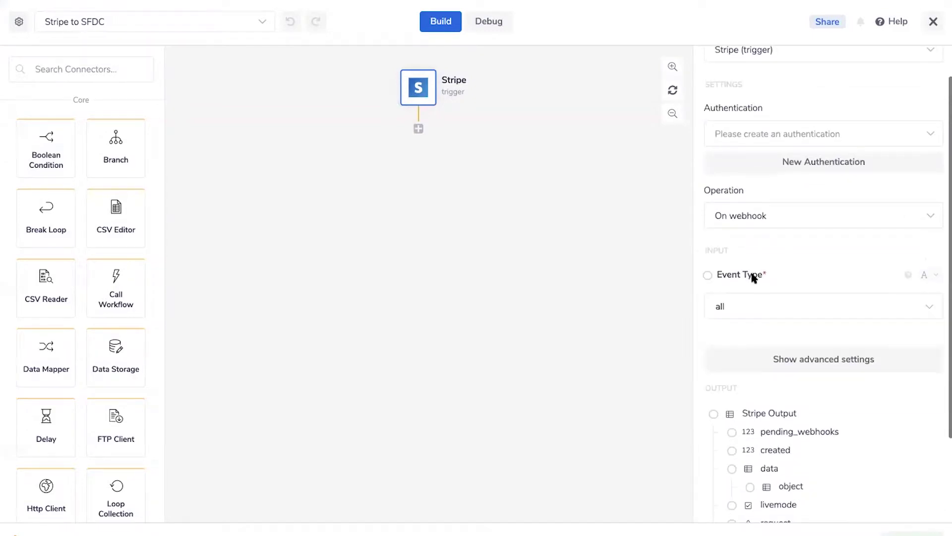
Set the Stripe trigger's event type to customer.subscription.created
left_click(725, 302)
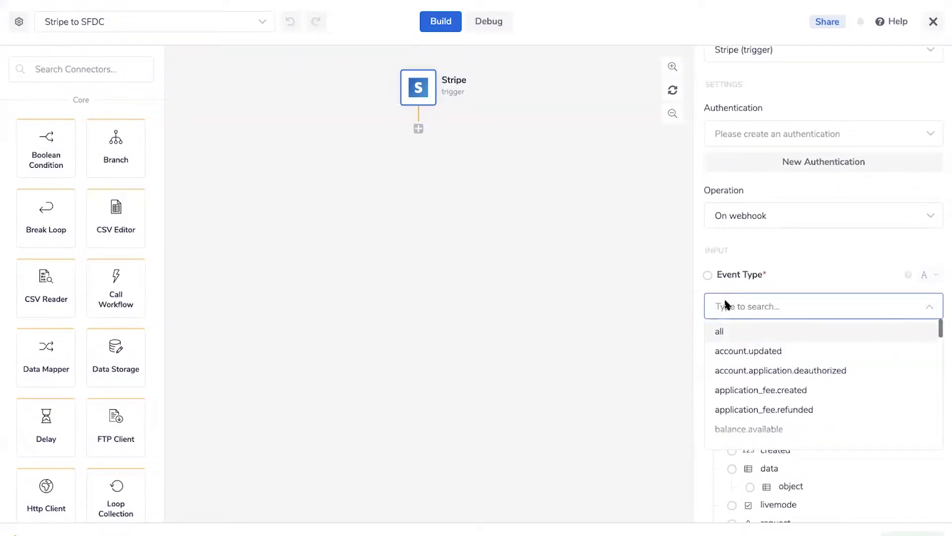
scroll(760, 318, "down", 1)
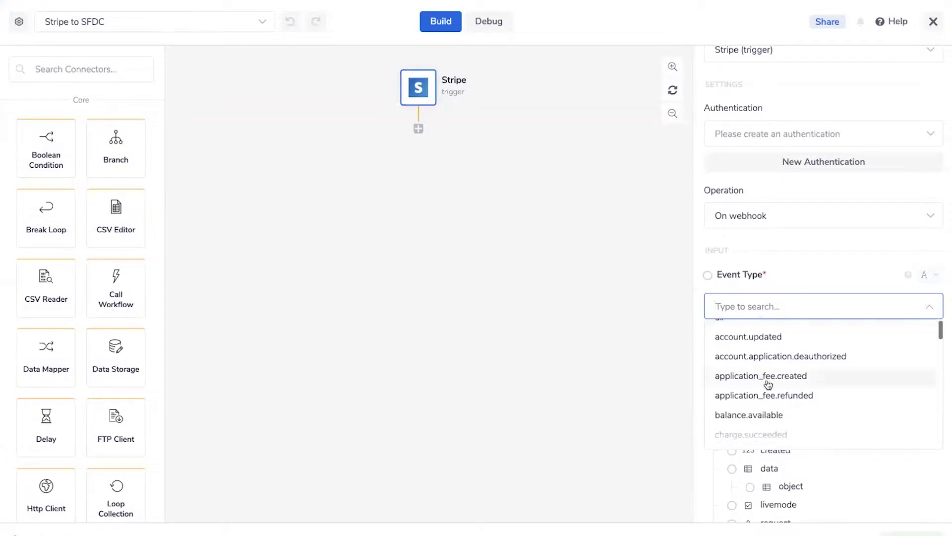
scroll(768, 384, "up", 1)
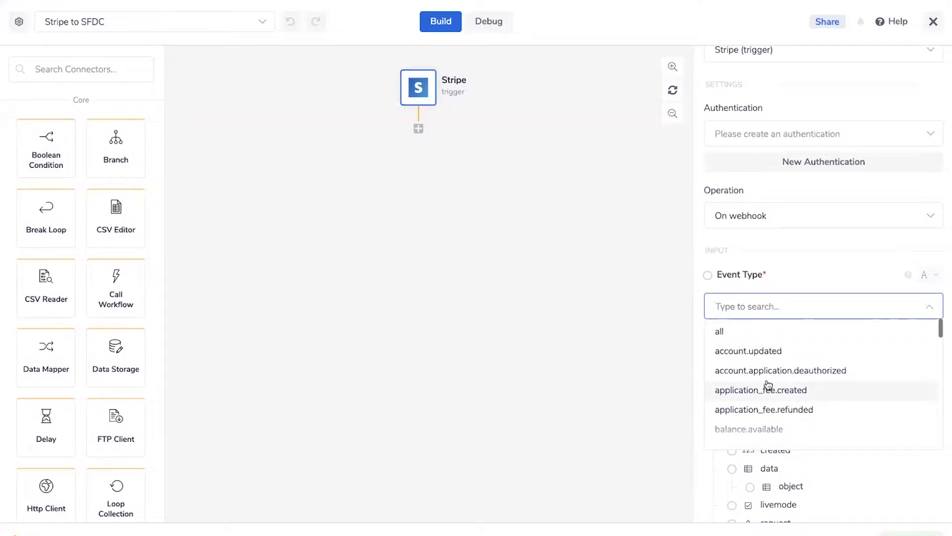
type("sub")
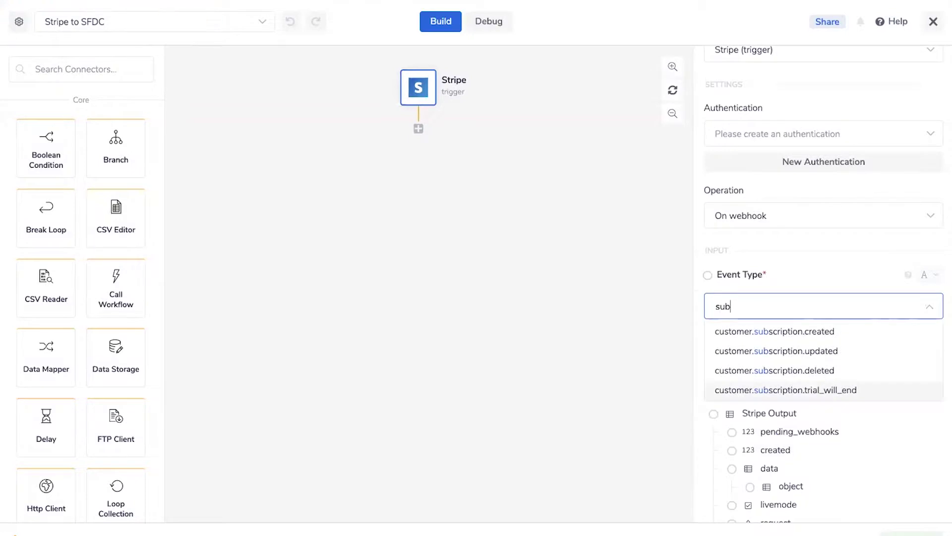
left_click(794, 333)
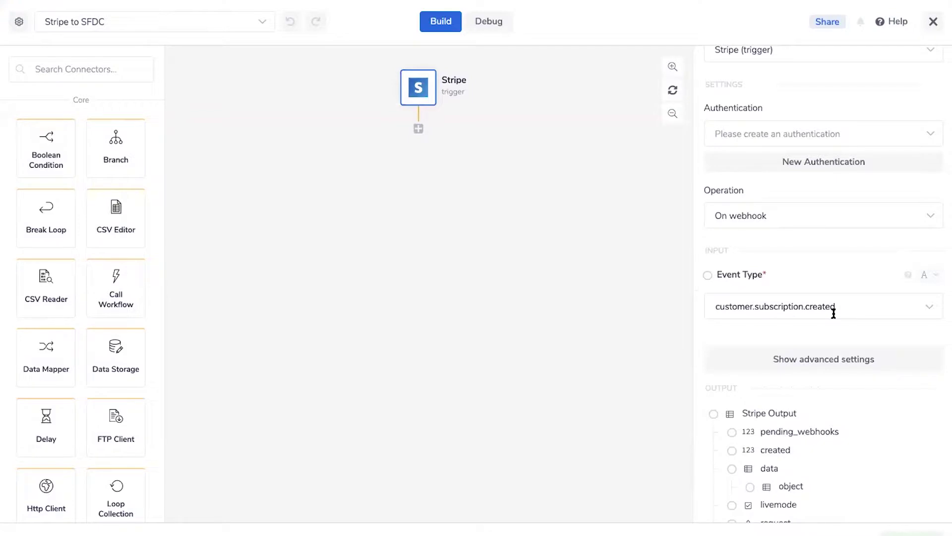
left_click(719, 305)
left_click(615, 265)
left_click(61, 76)
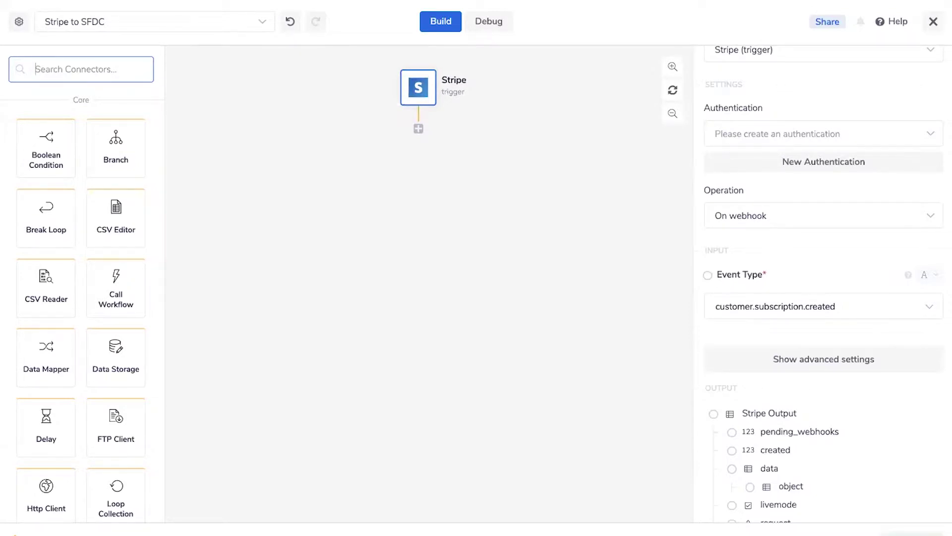
Search connectors for 'stripe' and add a Stripe step below the trigger
type("st")
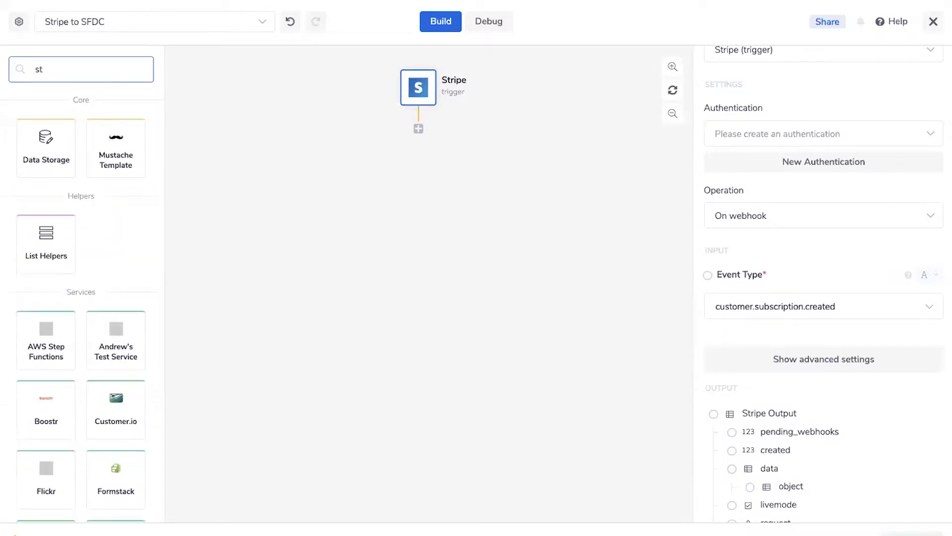
left_click_drag(45, 72, 33, 72)
type("stripe")
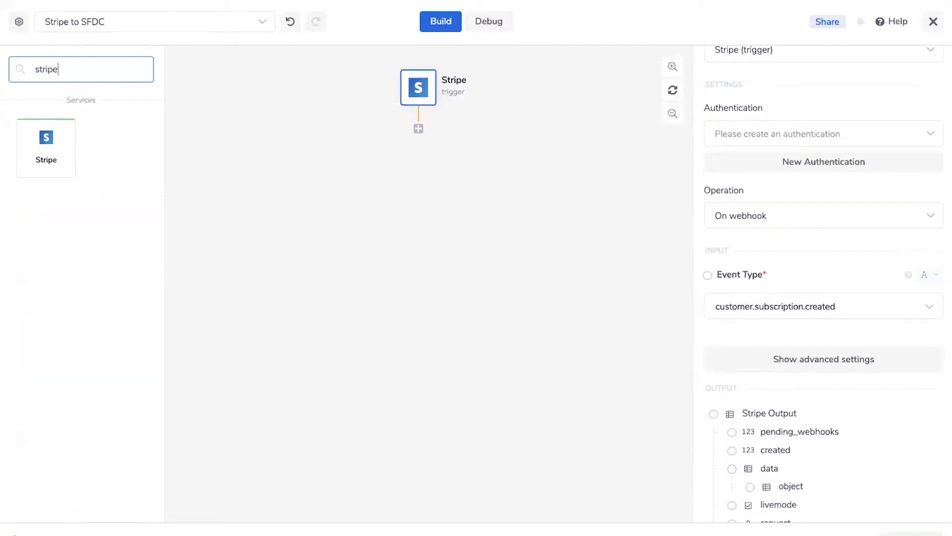
left_click_drag(47, 149, 416, 142)
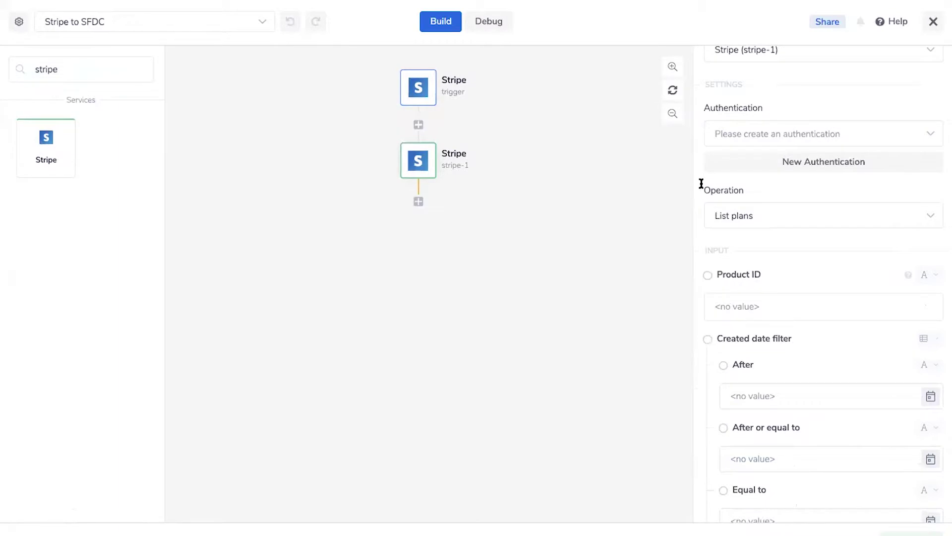
scroll(786, 255, "up", 1)
Choose Get subscription as the stripe-1 step's operation
left_click(786, 256)
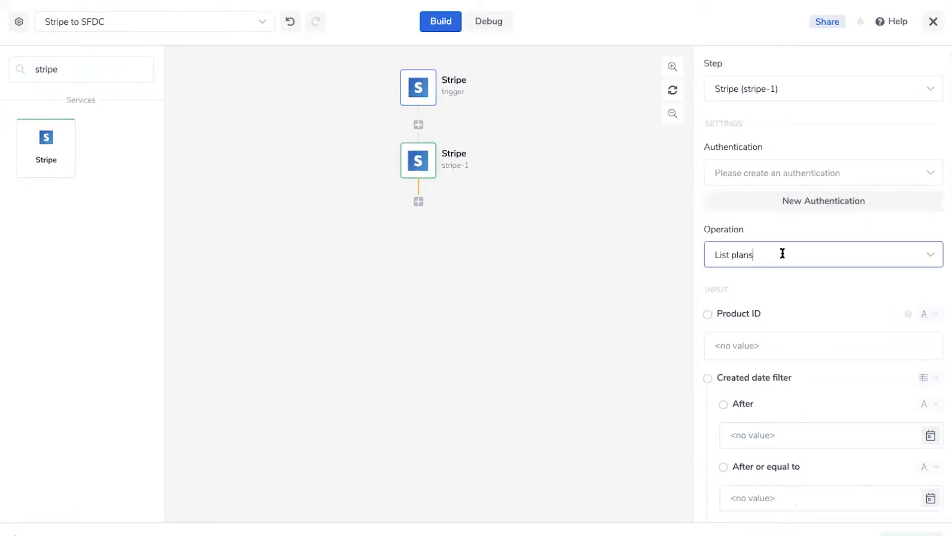
left_click(789, 223)
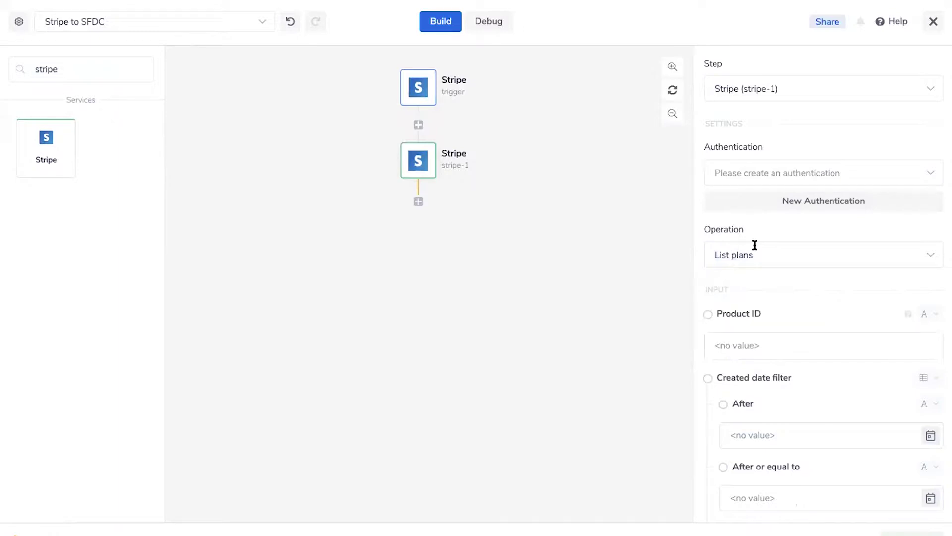
left_click(712, 246)
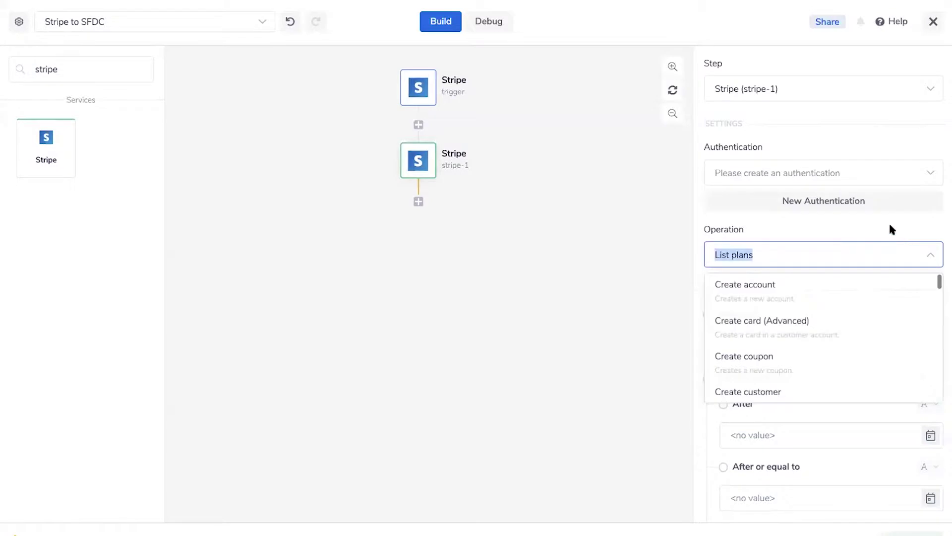
type("get subs")
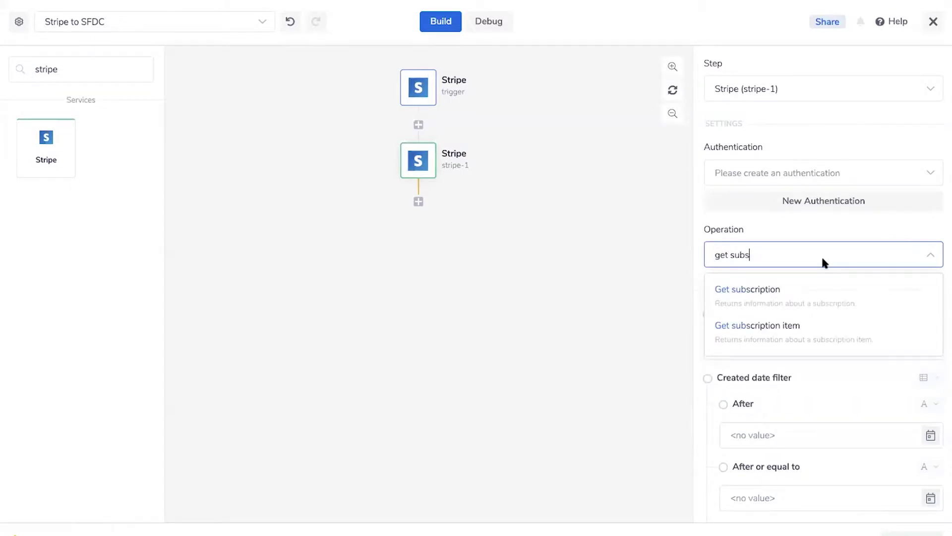
left_click(744, 293)
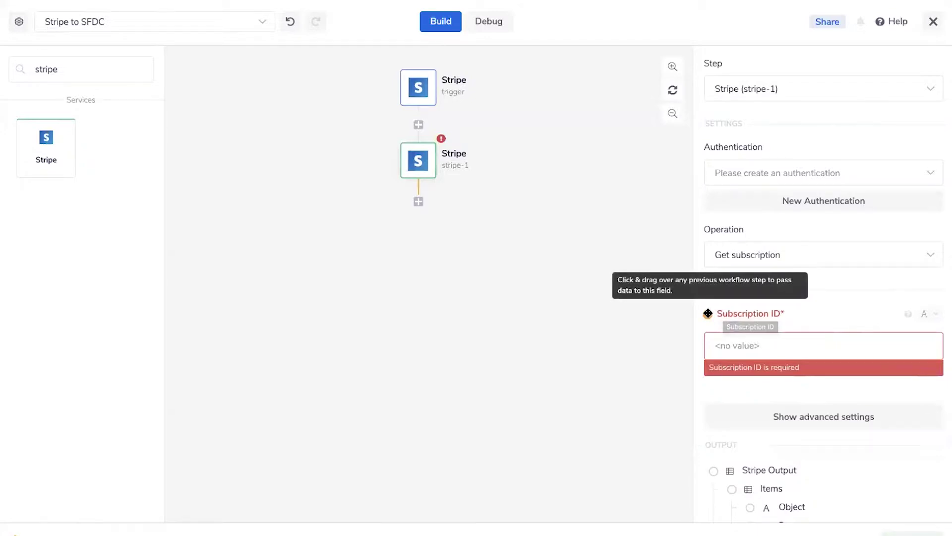
Map Subscription ID to the trigger's id and clear the 'stripe' connector search
left_click_drag(697, 316, 440, 174)
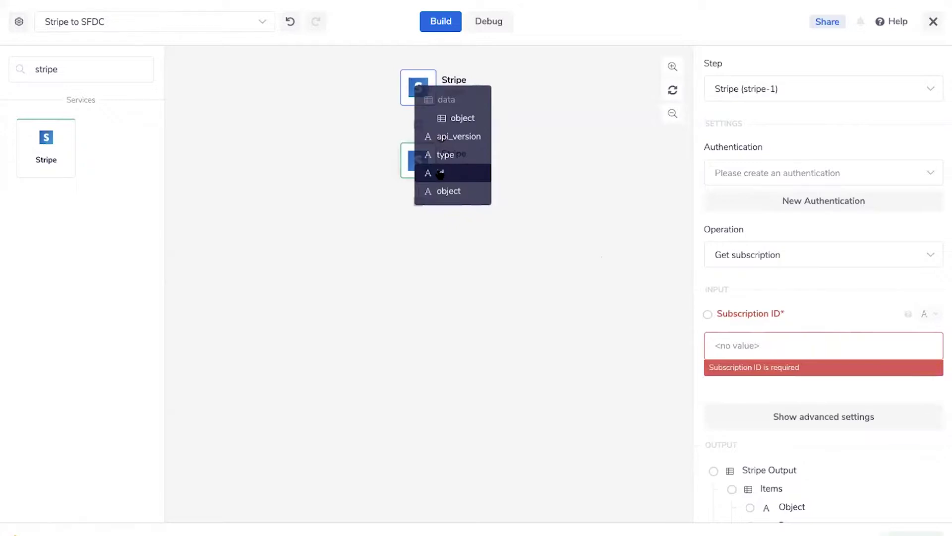
left_click_drag(440, 173, 438, 170)
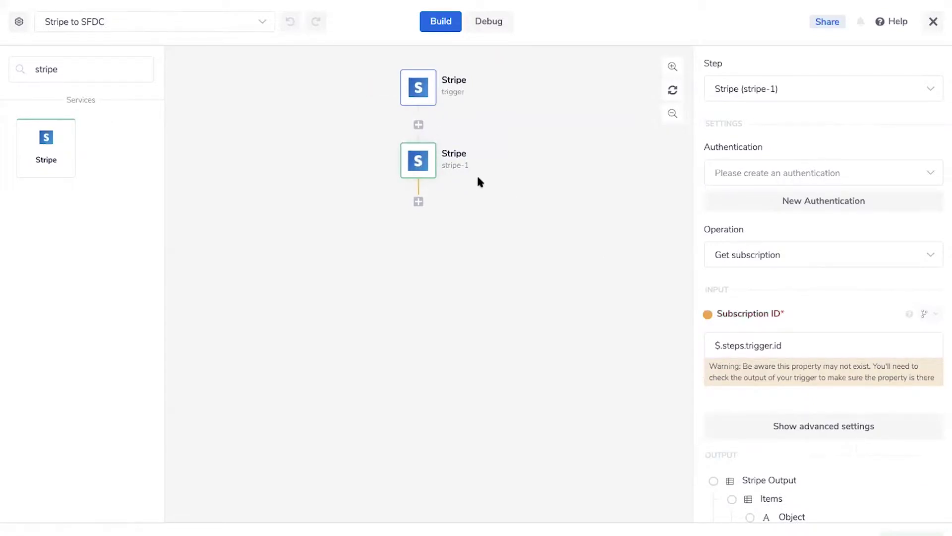
double_click(87, 68)
key("BackSpace")
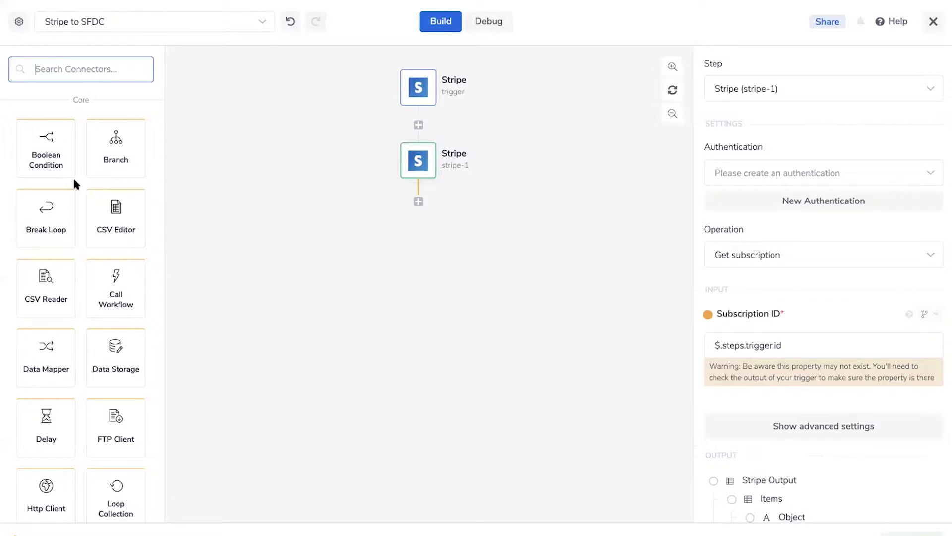
scroll(60, 144, "down", 1)
scroll(73, 116, "up", 1)
scroll(25, 191, "down", 2)
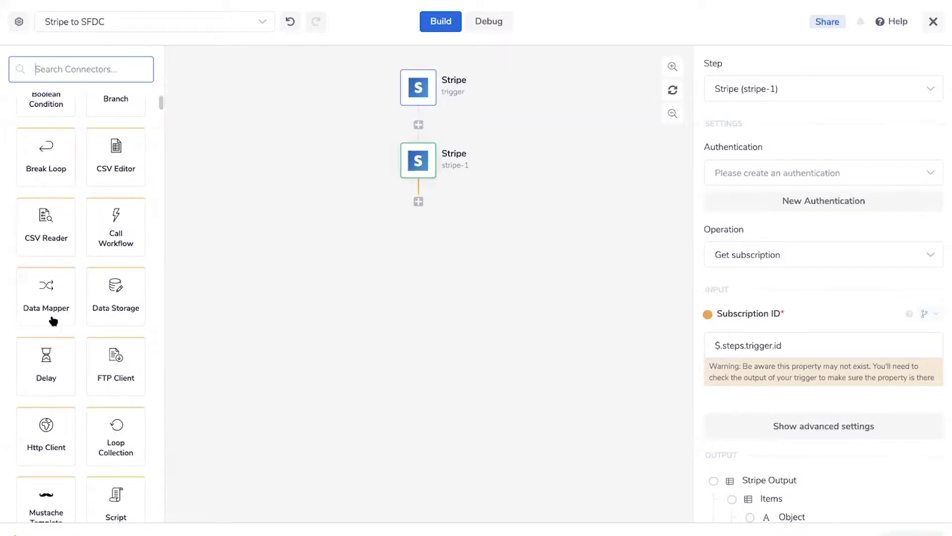
scroll(51, 323, "down", 1)
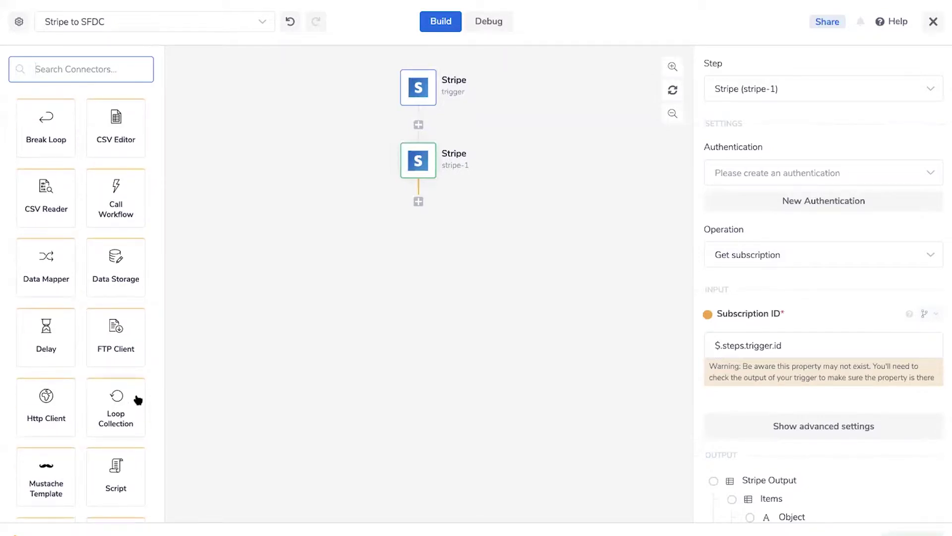
scroll(120, 357, "down", 10)
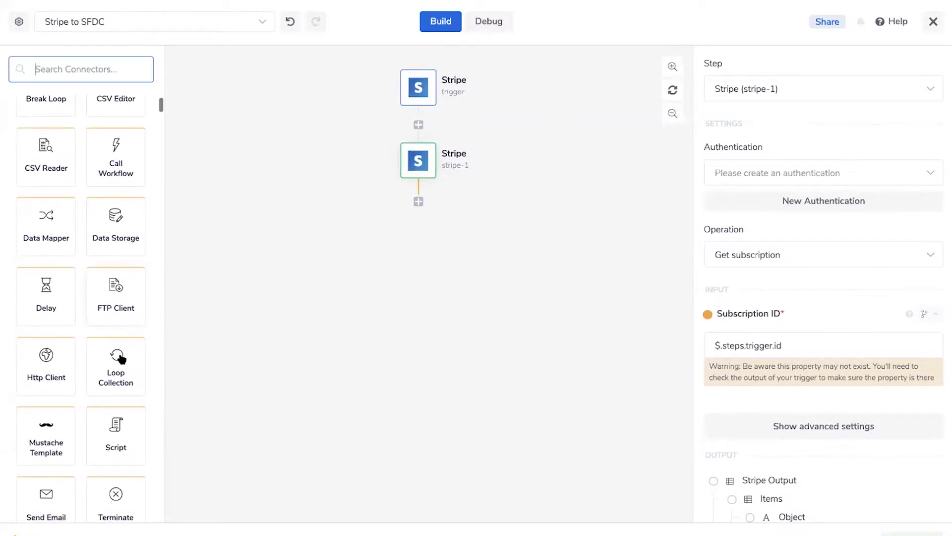
scroll(108, 177, "down", 1)
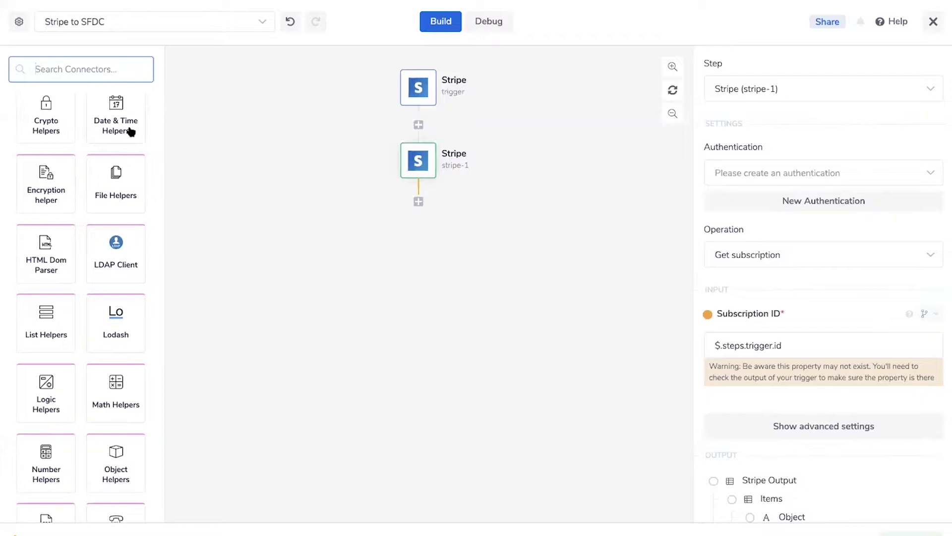
scroll(71, 446, "down", 1)
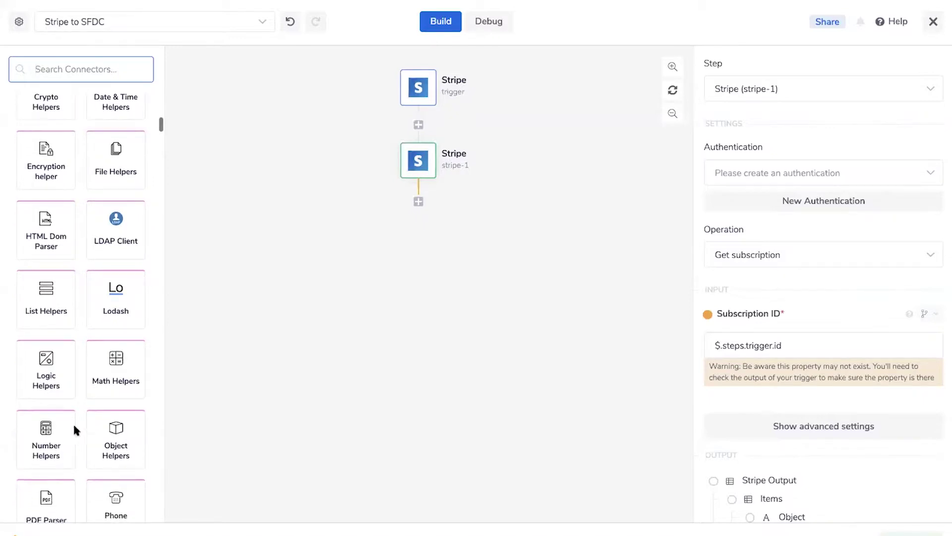
scroll(92, 282, "up", 3)
scroll(92, 281, "up", 10)
Drag a Boolean Condition connector onto the canvas below stripe-1
scroll(94, 290, "up", 1)
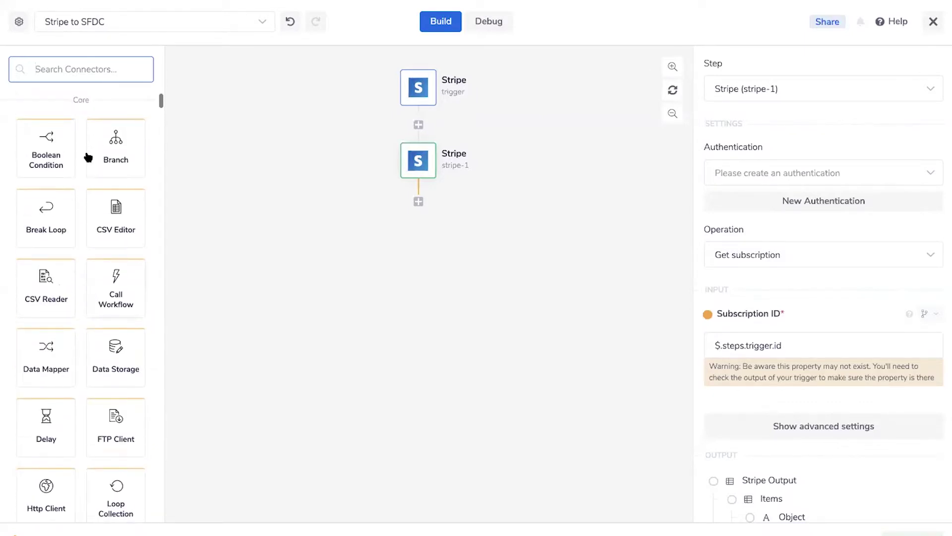
left_click_drag(45, 149, 411, 211)
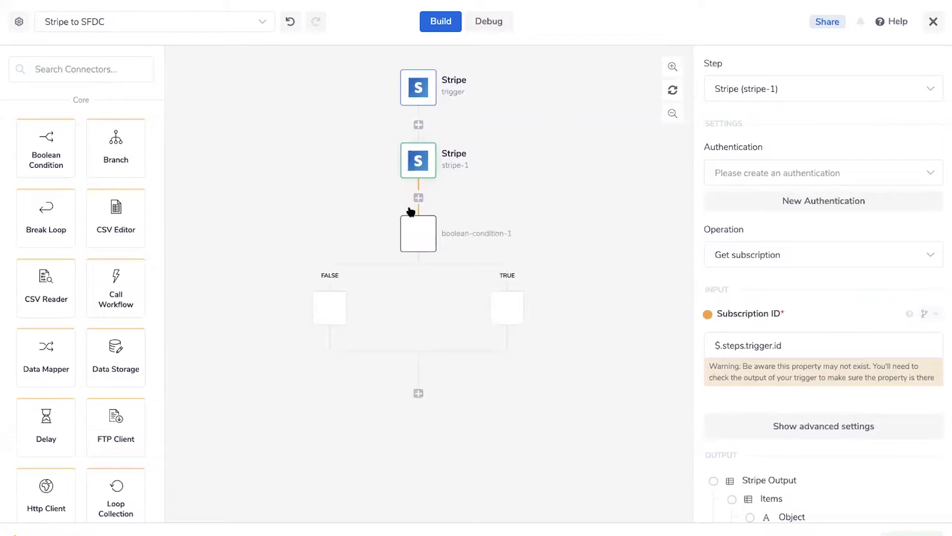
mouse_move(428, 234)
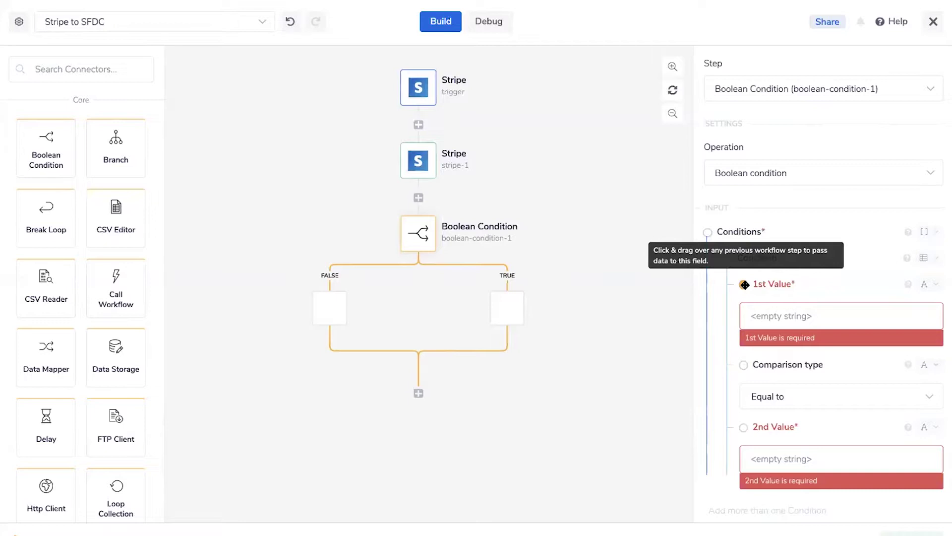
Map the condition's 1st Value to stripe-1's plan amount
left_click_drag(744, 285, 637, 289)
left_click_drag(554, 241, 419, 164)
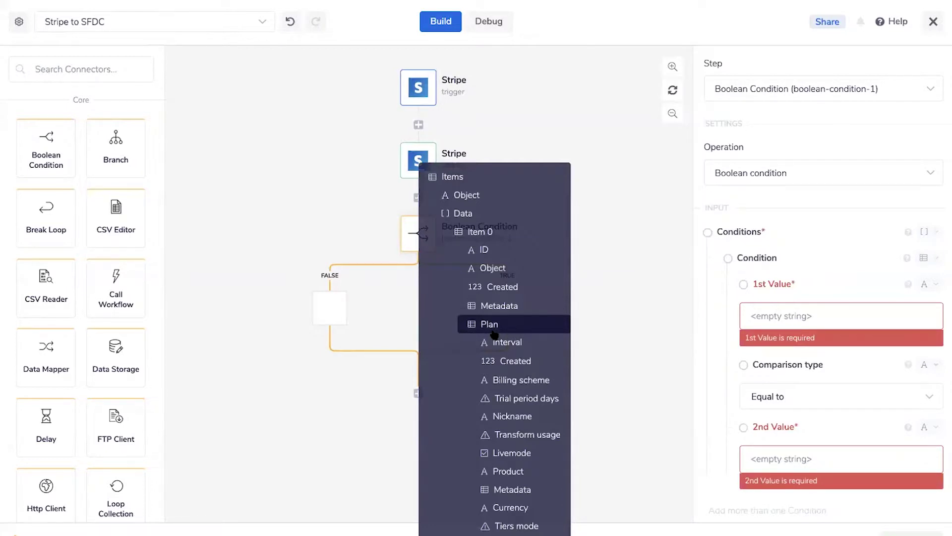
scroll(540, 405, "down", 5)
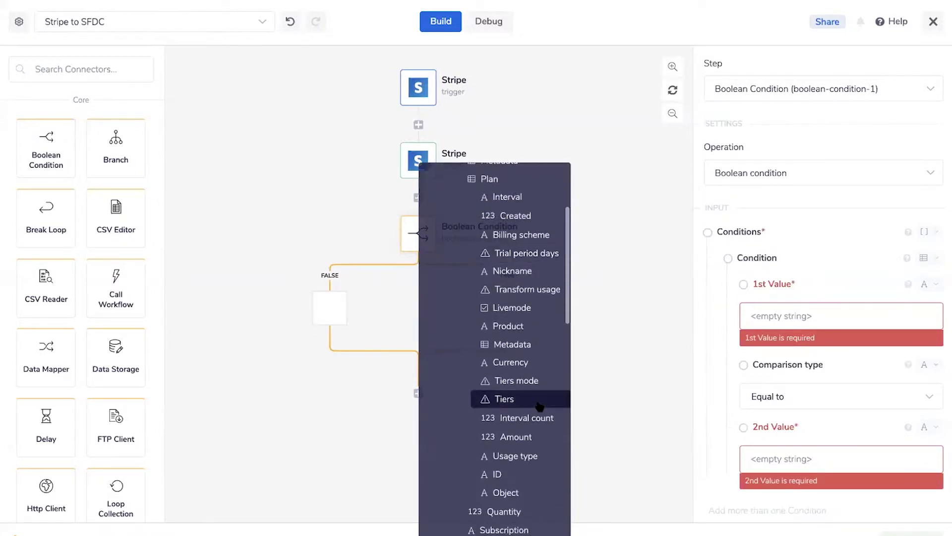
scroll(539, 405, "down", 1)
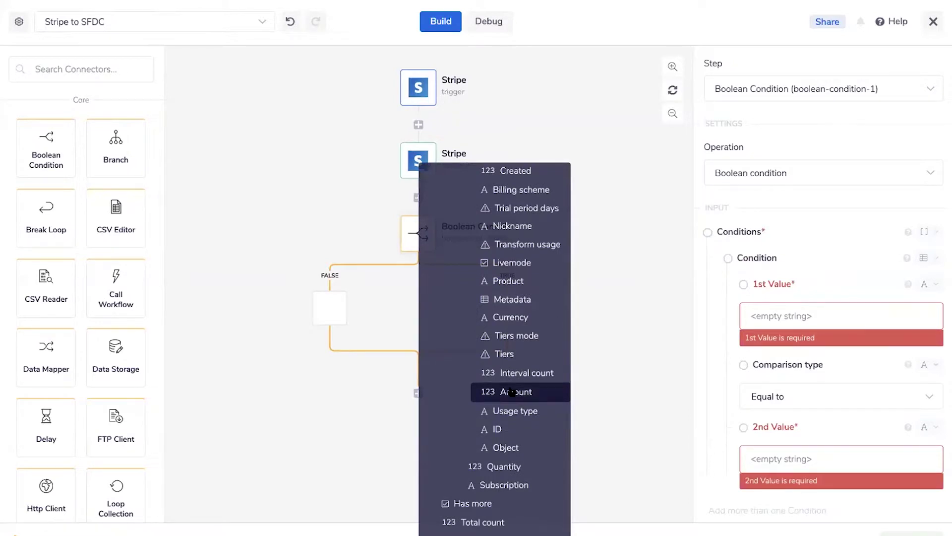
left_click(510, 391)
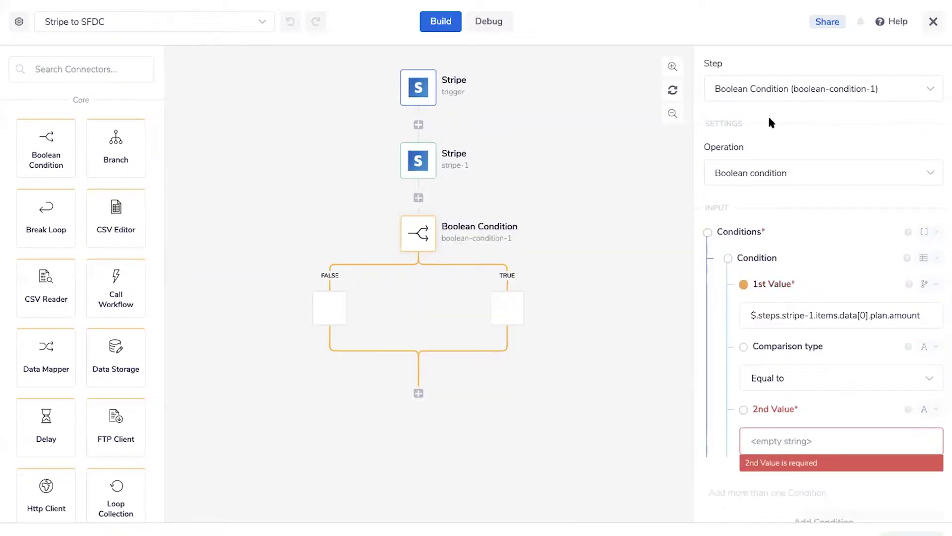
Set the comparison to Greater or equal than, with a number 2nd Value of 500
left_click(774, 379)
scroll(782, 436, "down", 1)
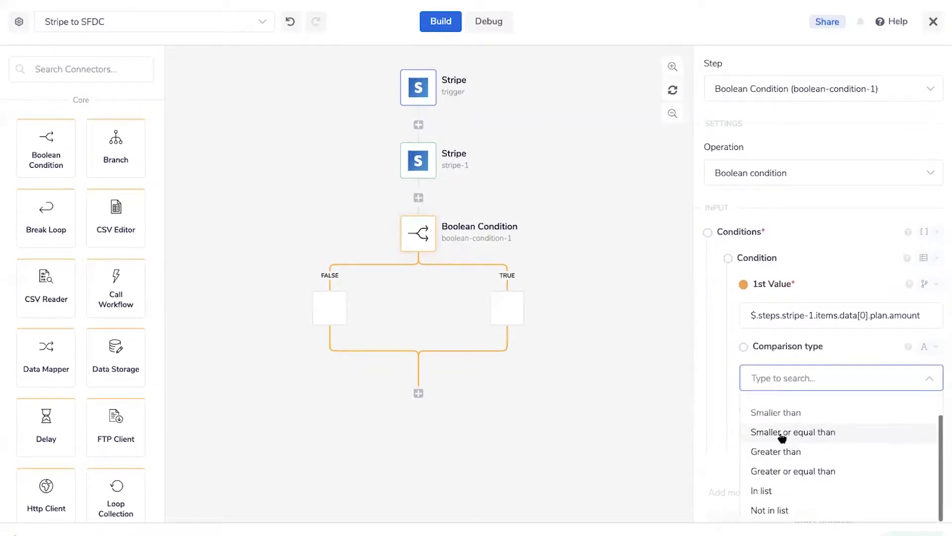
left_click(792, 471)
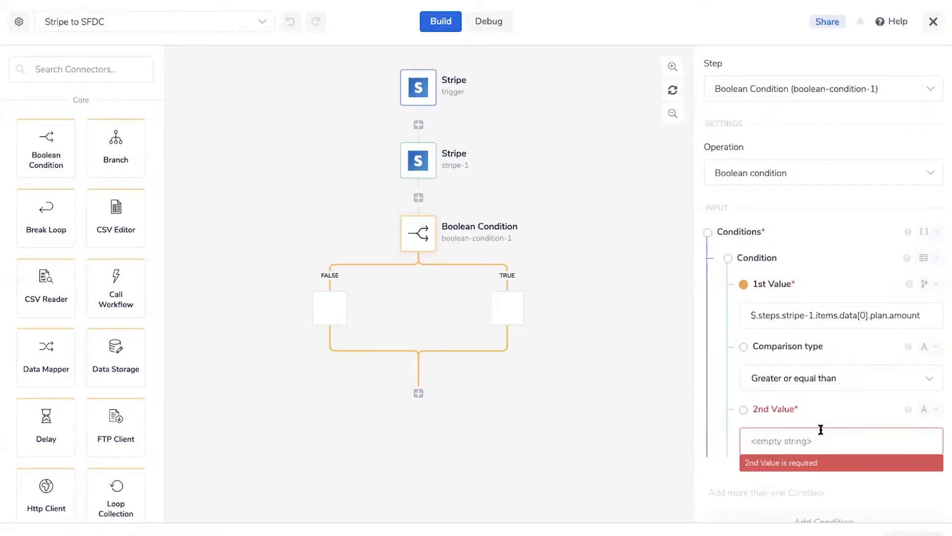
left_click(921, 407)
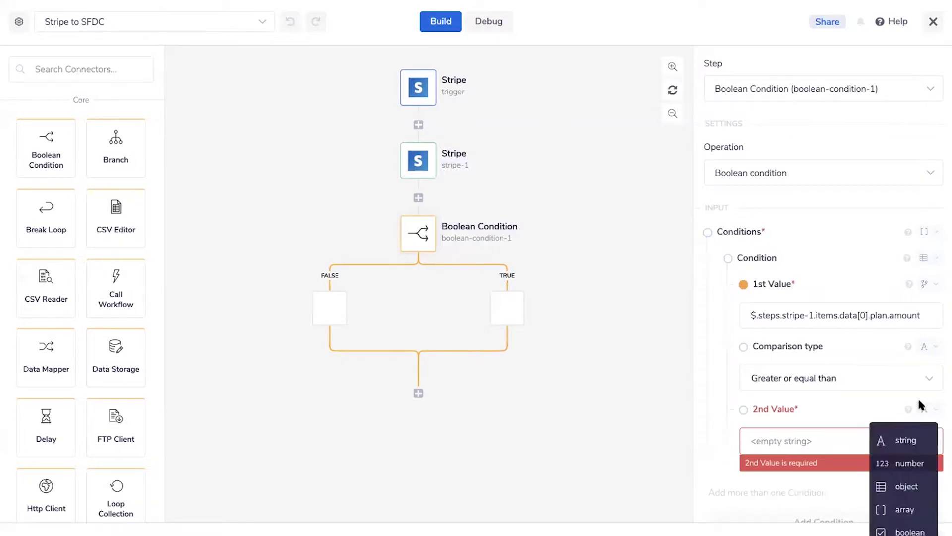
left_click(897, 465)
left_click(787, 437)
type("500")
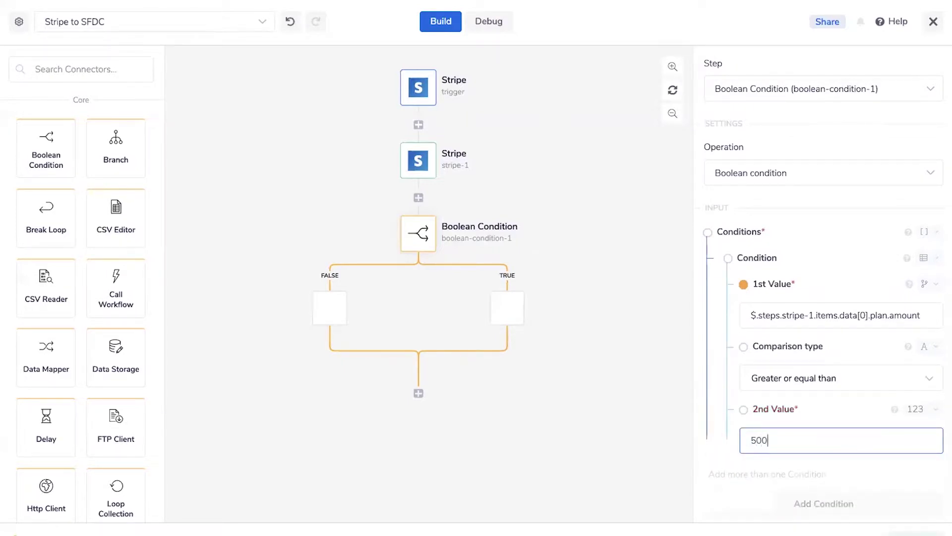
left_click(589, 385)
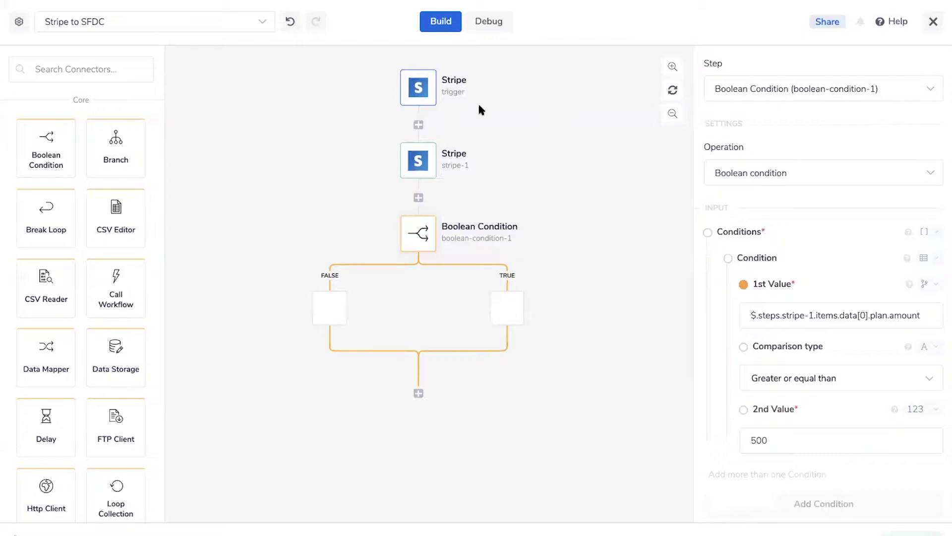
Rename the Stripe trigger step to 'New Subscription'
mouse_move(453, 79)
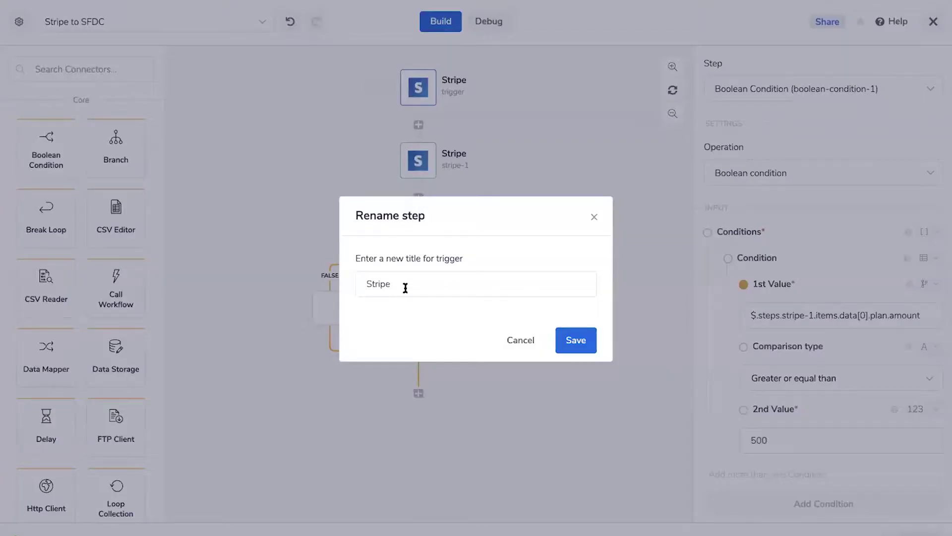
left_click(401, 287)
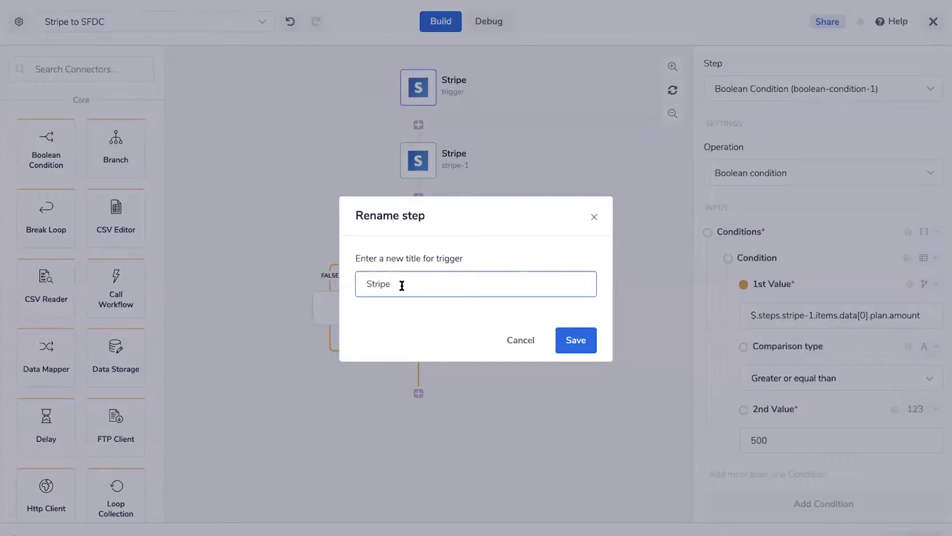
key("ctrl+a")
type("Subscription Create")
key("Return")
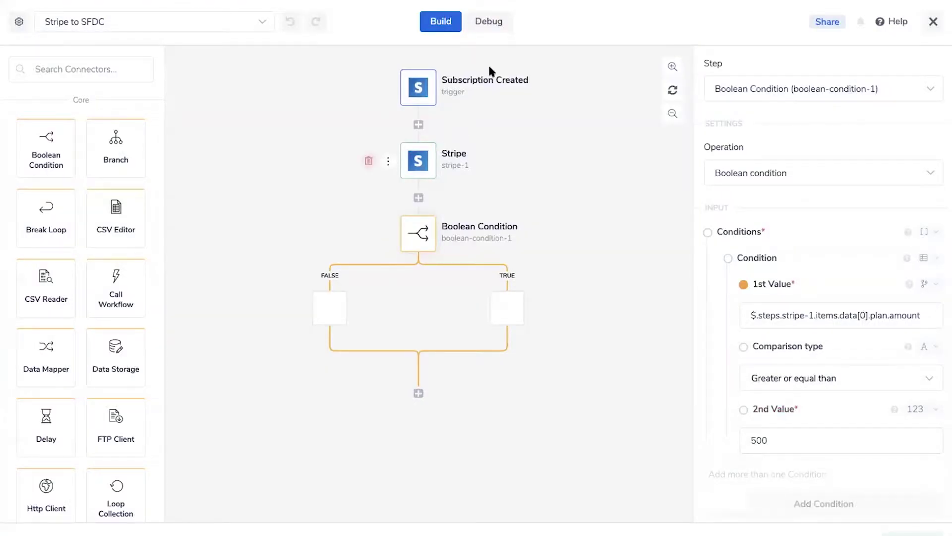
left_click(484, 82)
left_click_drag(417, 285, 518, 285)
key("BackSpace")
left_click(366, 283)
type("New")
key("Return")
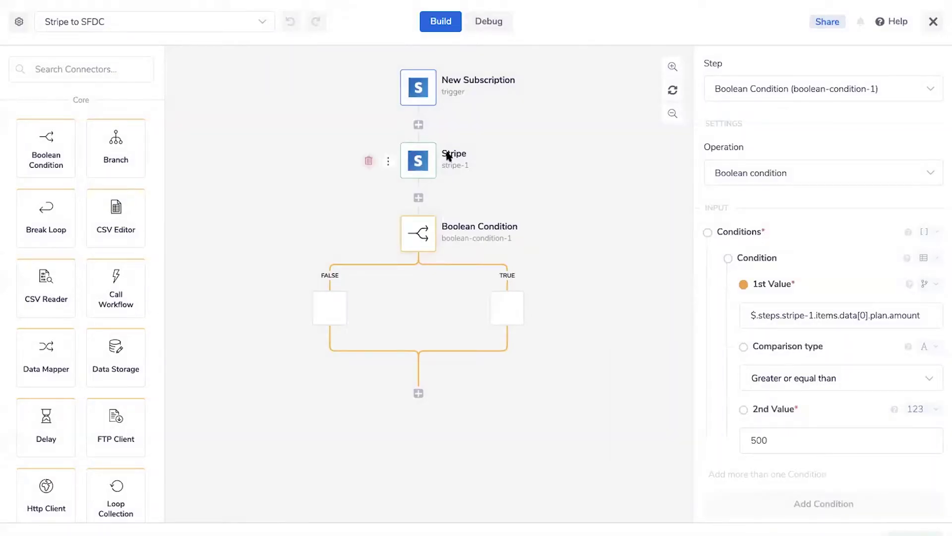
Rename the stripe-1 step to 'Get Subscription Data'
left_click(452, 154)
double_click(398, 281)
type("Get ")
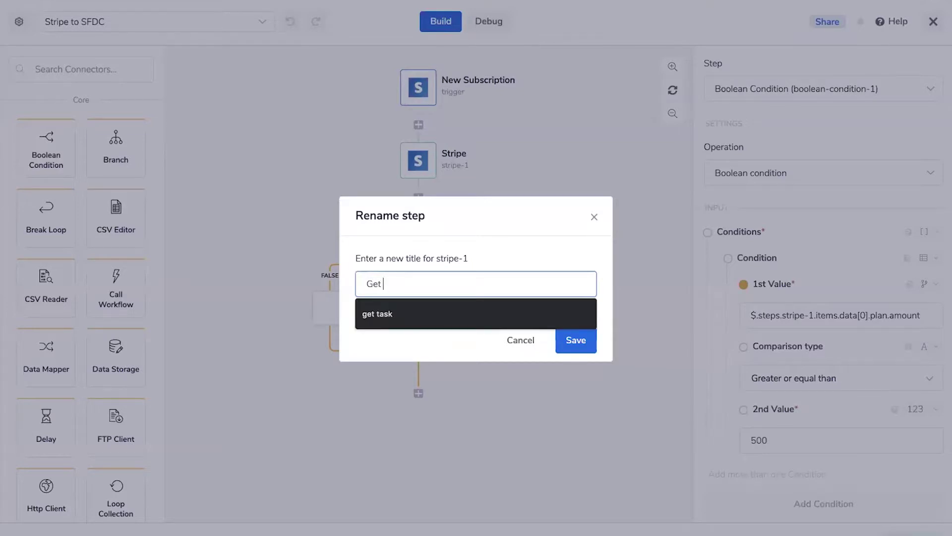
type("Subscription Data")
key("Return")
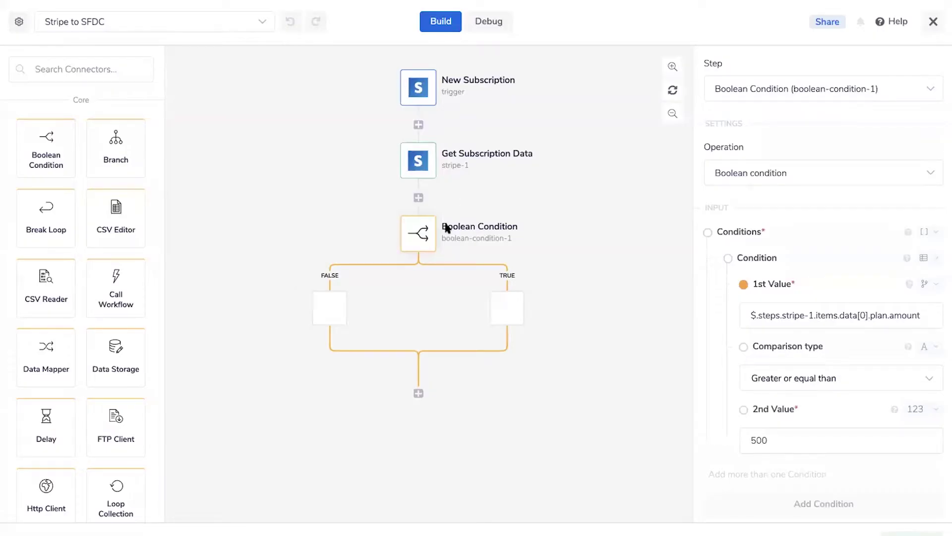
Rename the Boolean Condition step to 'Amount >= 500?'
left_click(447, 221)
left_click_drag(447, 280, 252, 270)
type("Amount > 500?")
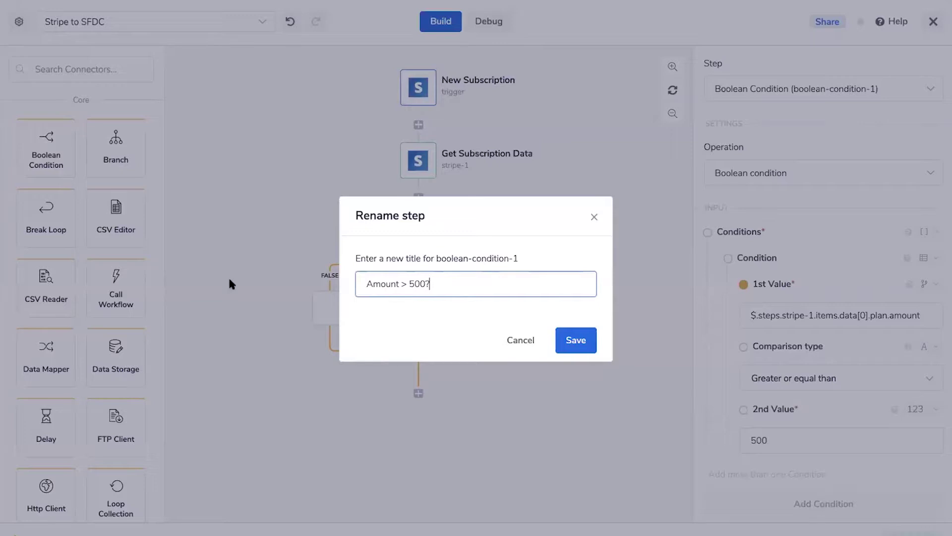
left_click(405, 283)
type("=")
left_click(568, 336)
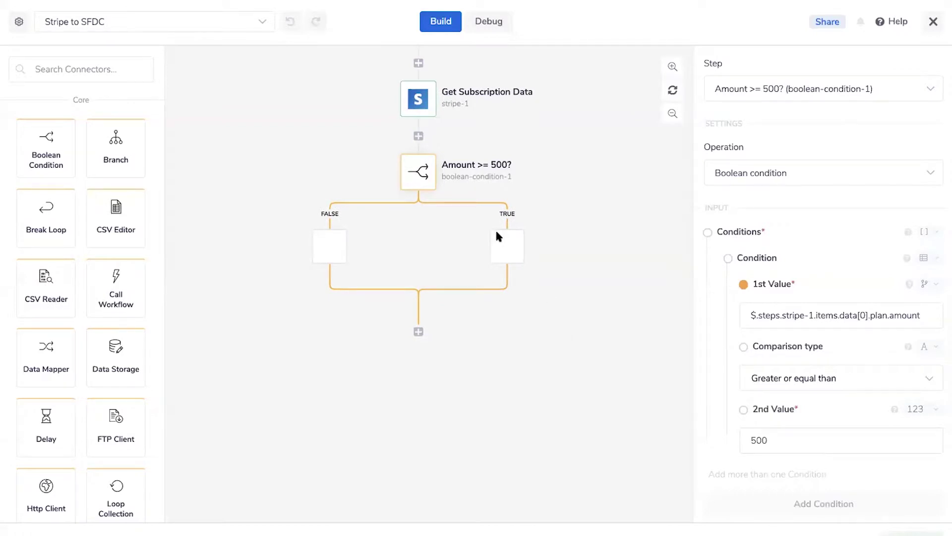
Add a Salesforce step on the TRUE branch
mouse_move(494, 175)
scroll(494, 178, "down", 1)
scroll(400, 144, "up", 2)
left_click(76, 65)
type("sales")
left_click_drag(142, 210, 498, 292)
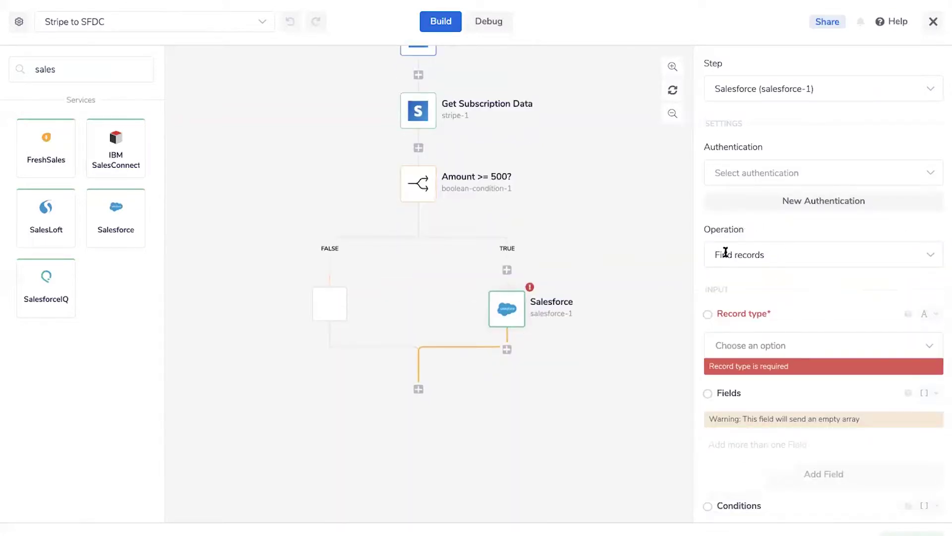
Set the Salesforce step to Create record using the Trailhead Salesforce account
left_click(725, 251)
type("create")
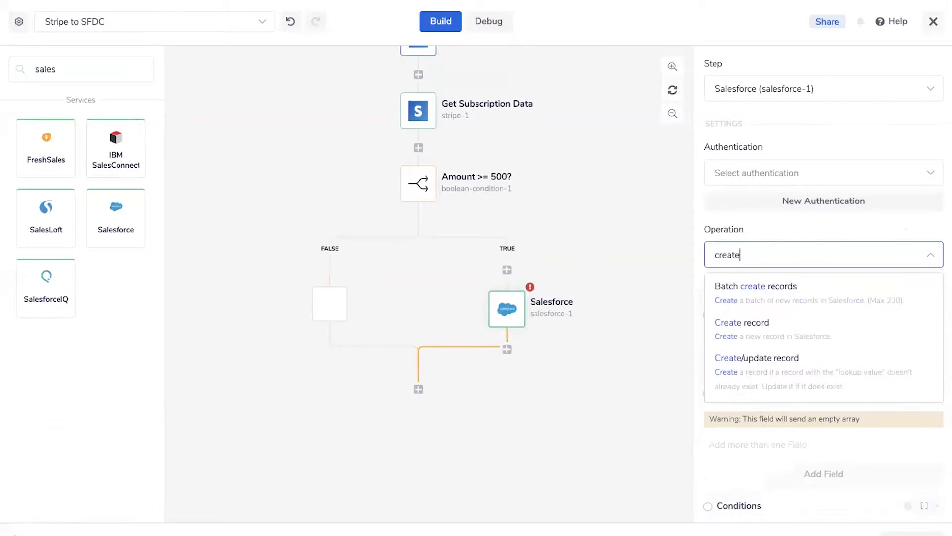
left_click(751, 324)
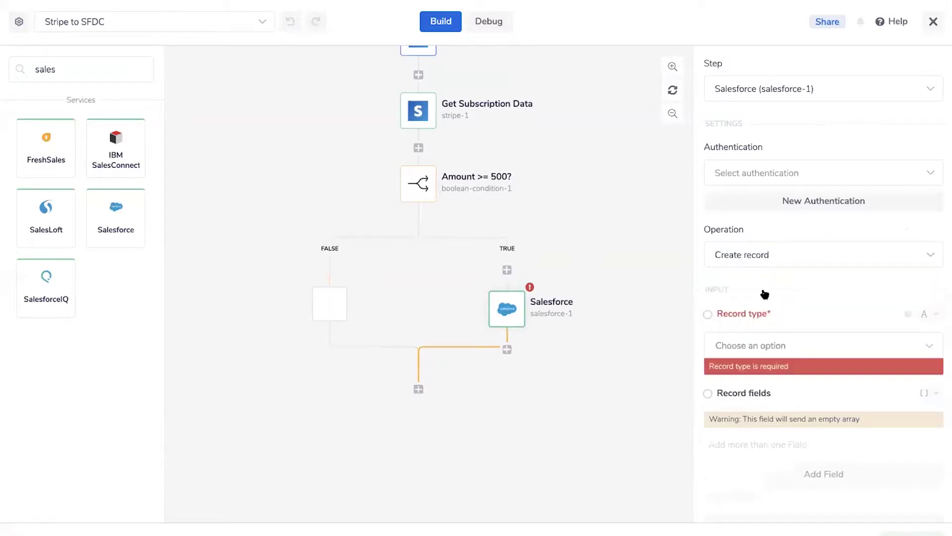
left_click(755, 167)
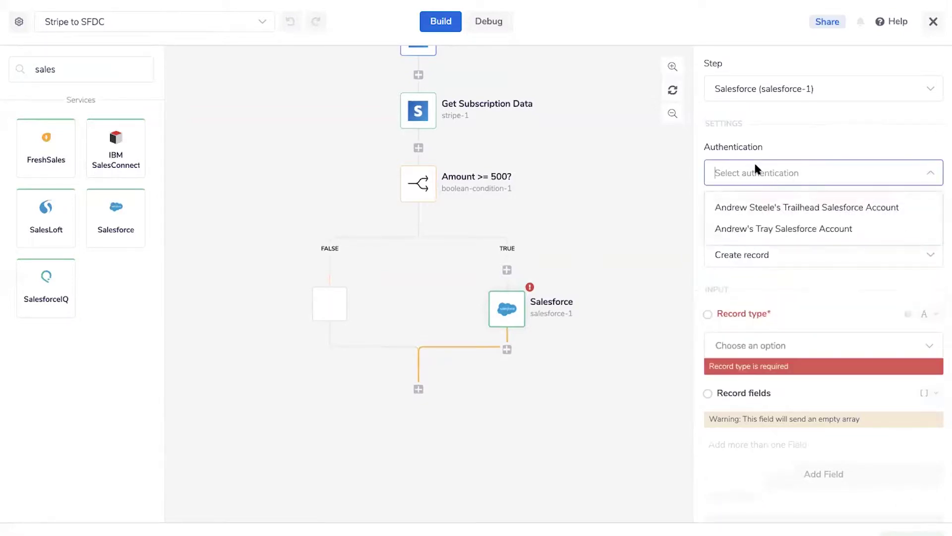
left_click(744, 207)
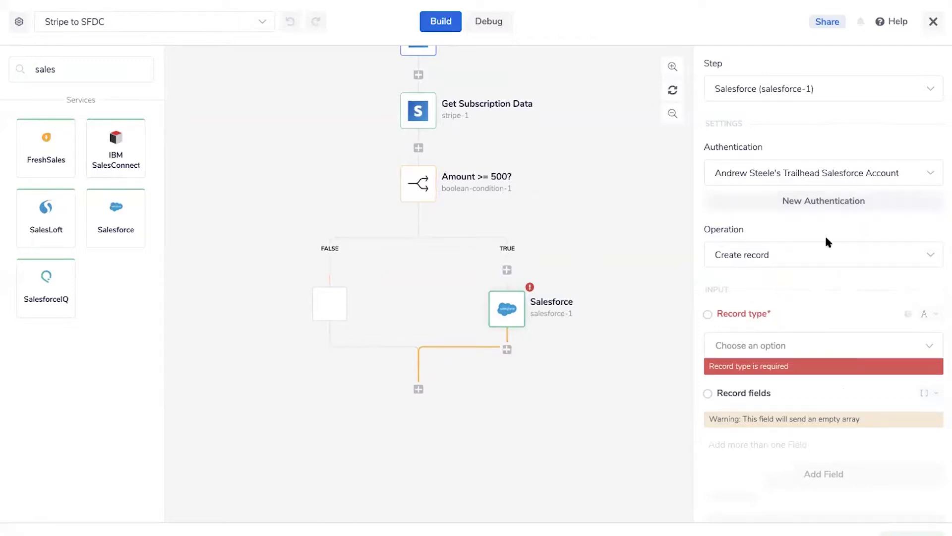
scroll(774, 268, "down", 2)
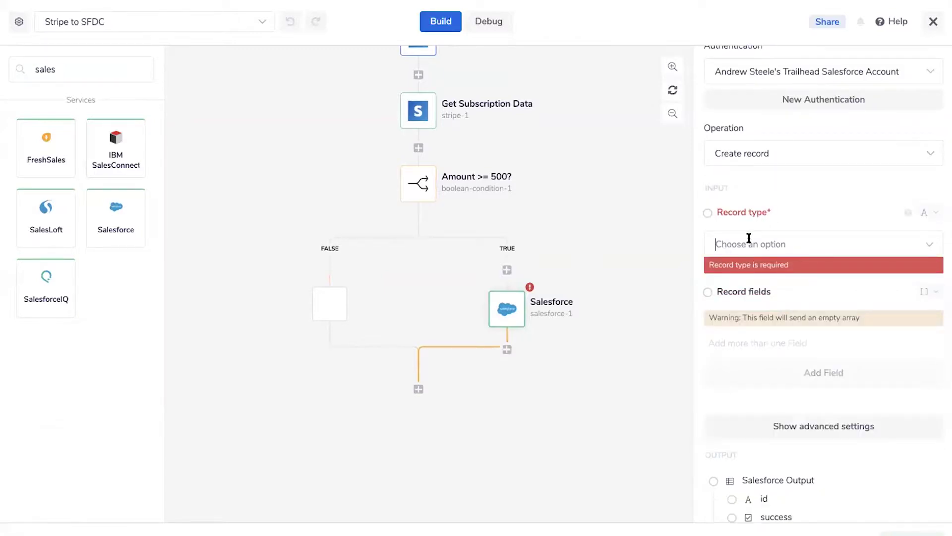
Set the record type to Lead and add one empty record field
left_click(749, 238)
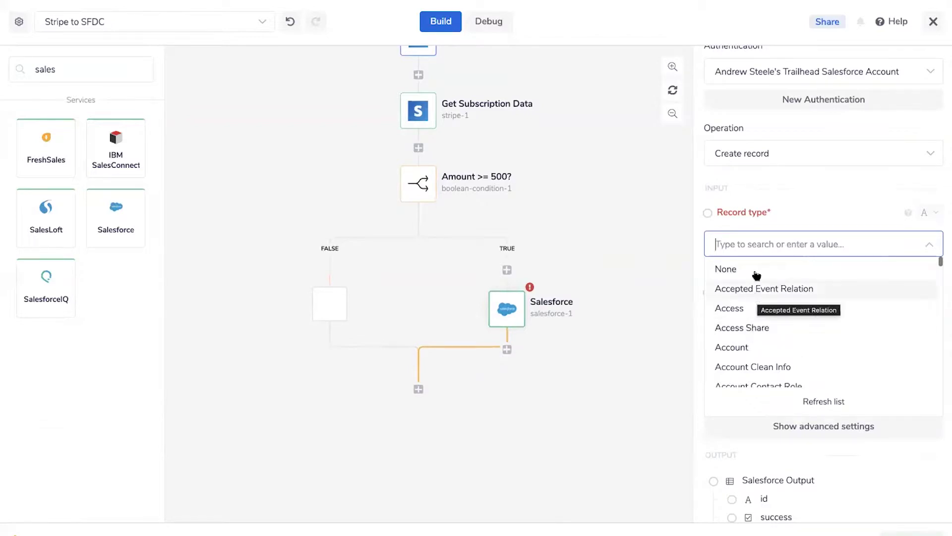
type("L")
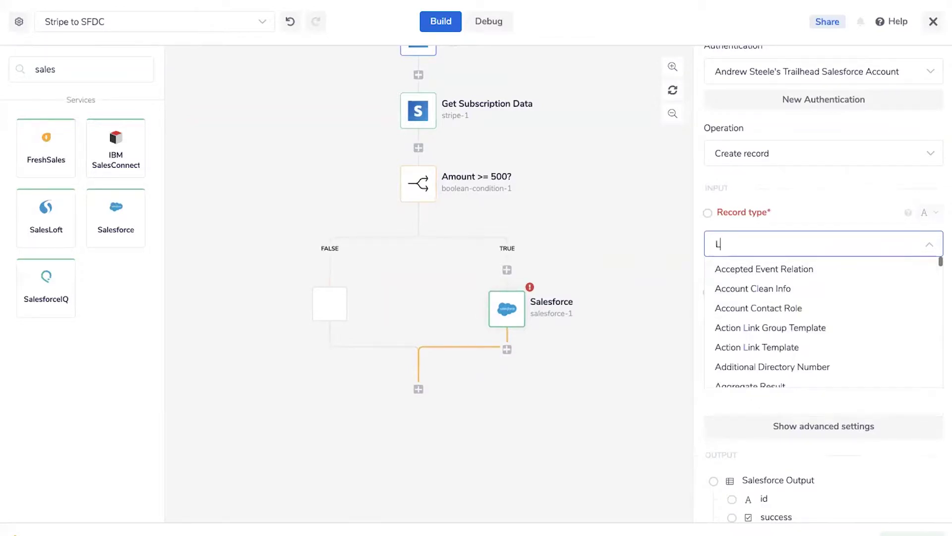
type("ead")
left_click(754, 268)
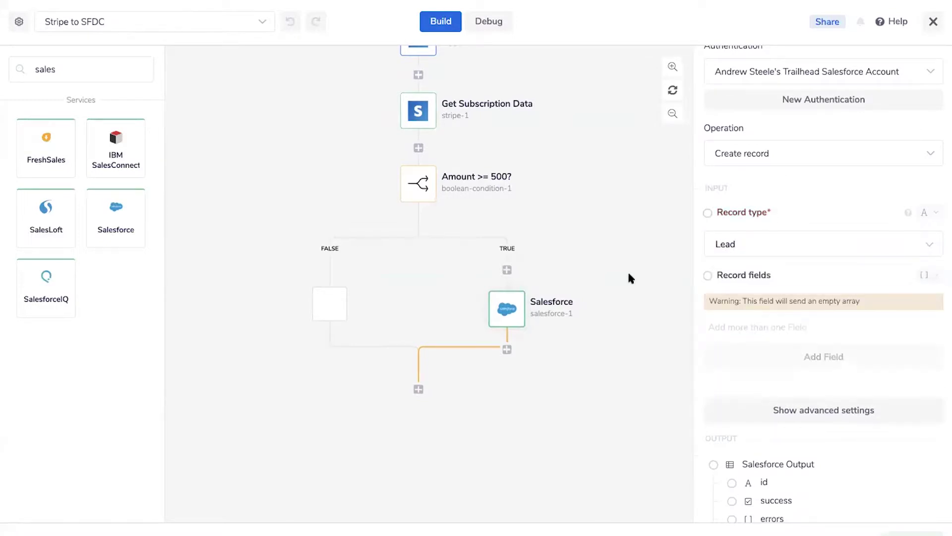
left_click(755, 363)
scroll(756, 363, "down", 1)
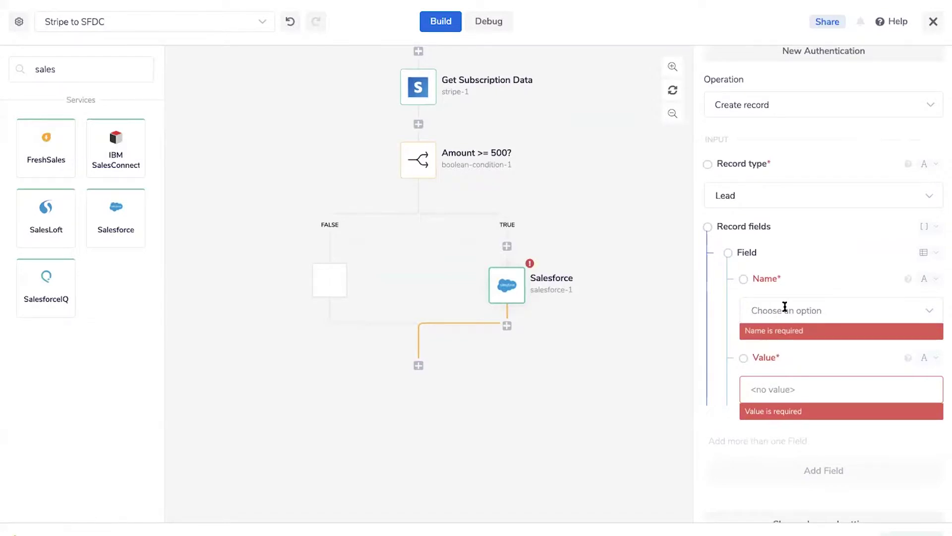
Name the new Lead record field Email
left_click(784, 307)
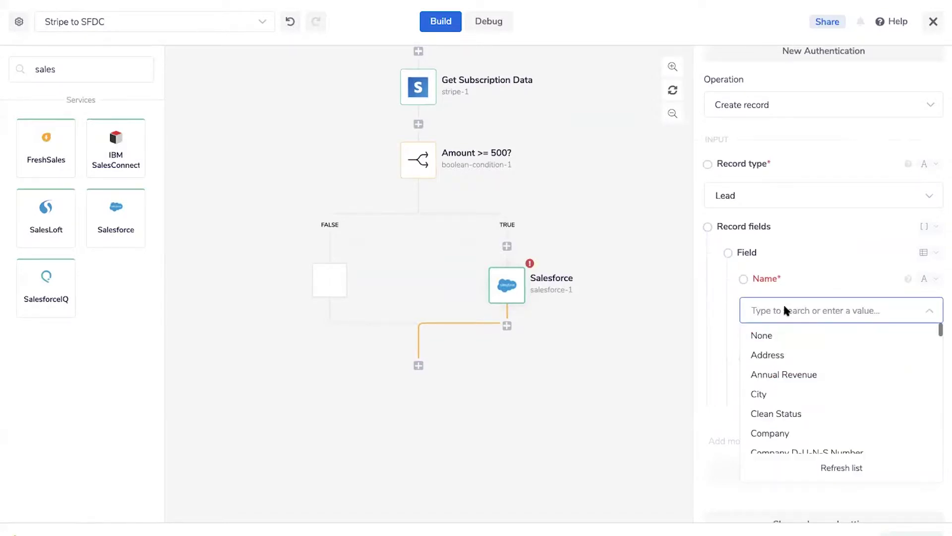
type("email")
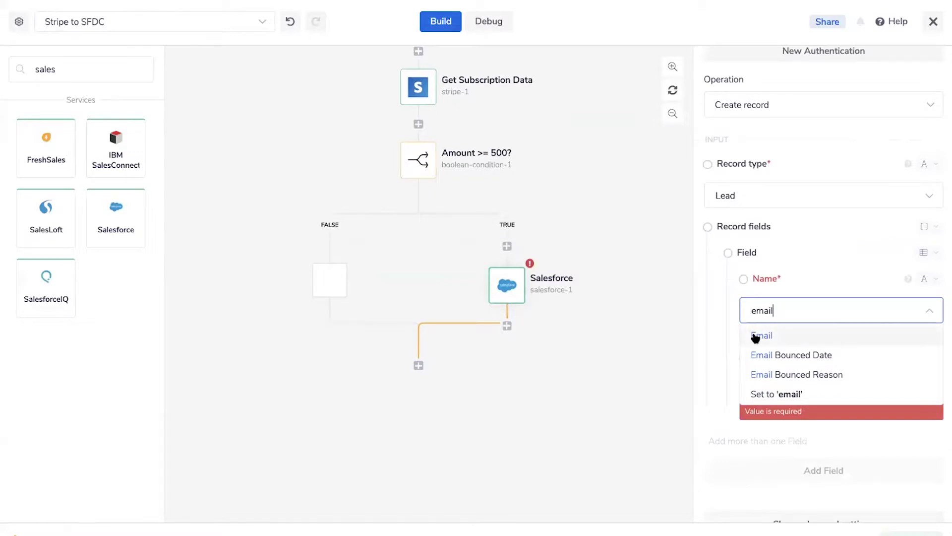
left_click(754, 335)
scroll(744, 521, "up", 3)
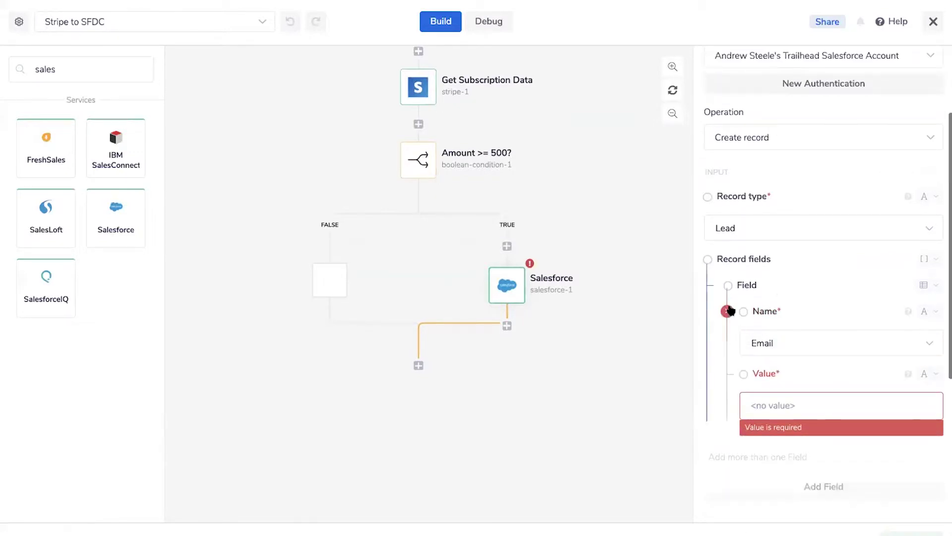
Try mapping the field value from Get Subscription Data, then view that step's settings
left_click_drag(744, 411, 412, 93)
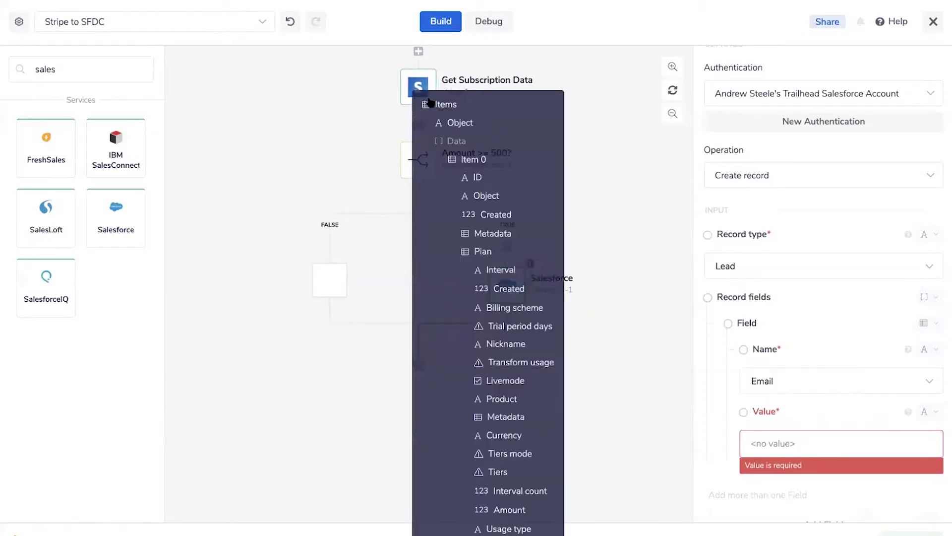
scroll(488, 277, "down", 5)
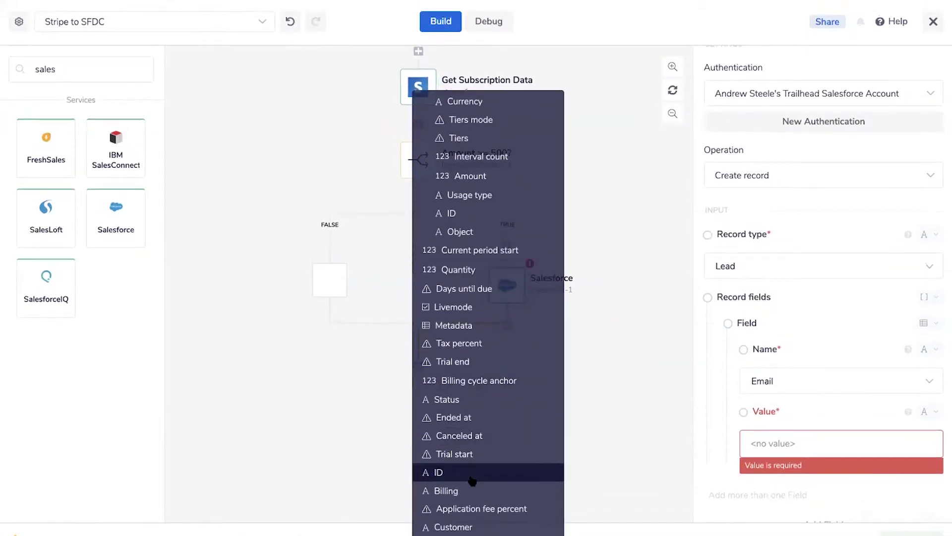
scroll(503, 328, "up", 4)
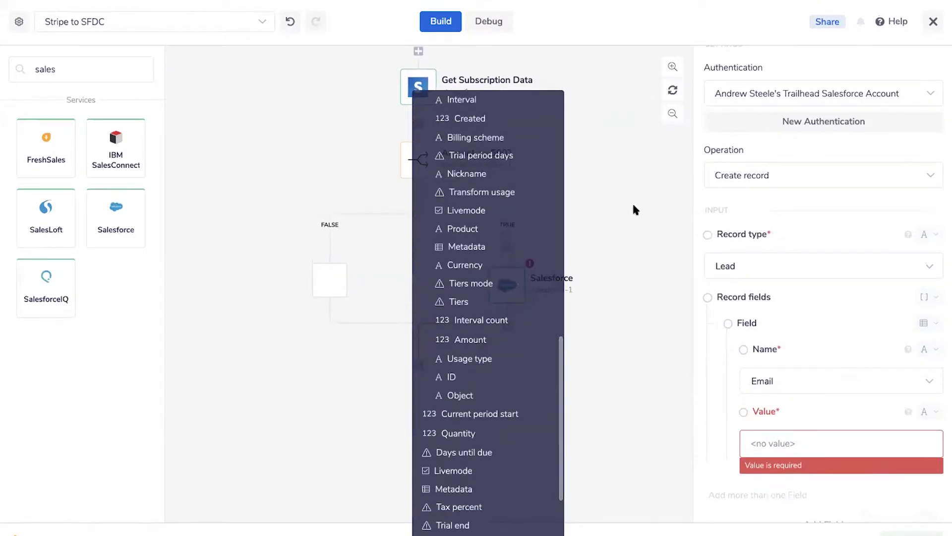
left_click(632, 202)
left_click(415, 160)
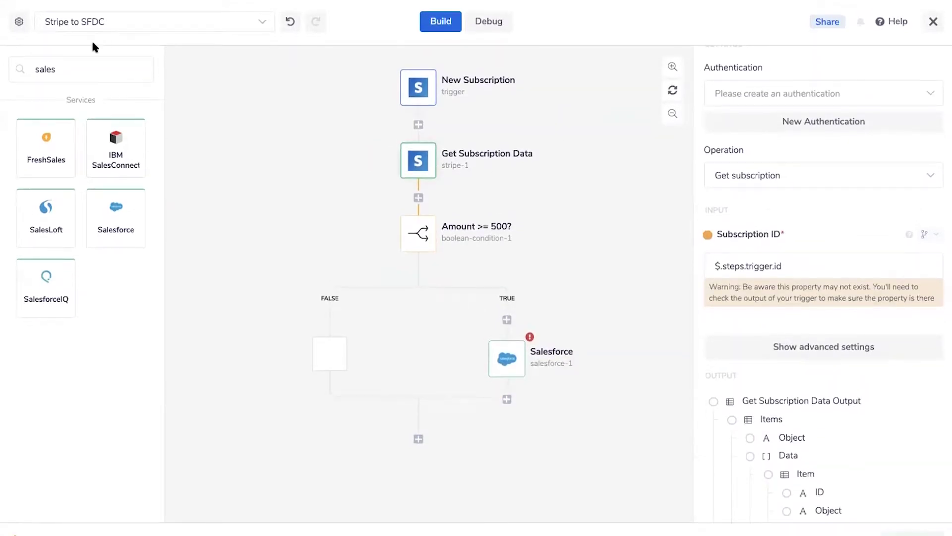
Insert a Stripe step below Get Subscription Data named 'Get Customer Data'
double_click(69, 68)
type("stripe")
left_click_drag(28, 126, 425, 194)
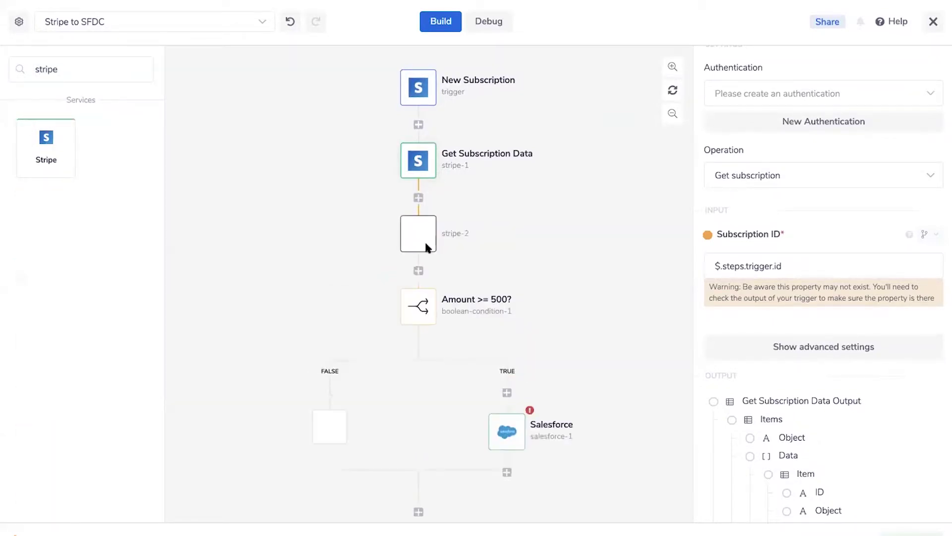
left_click(454, 227)
left_click_drag(397, 283, 341, 277)
type("Get Customer")
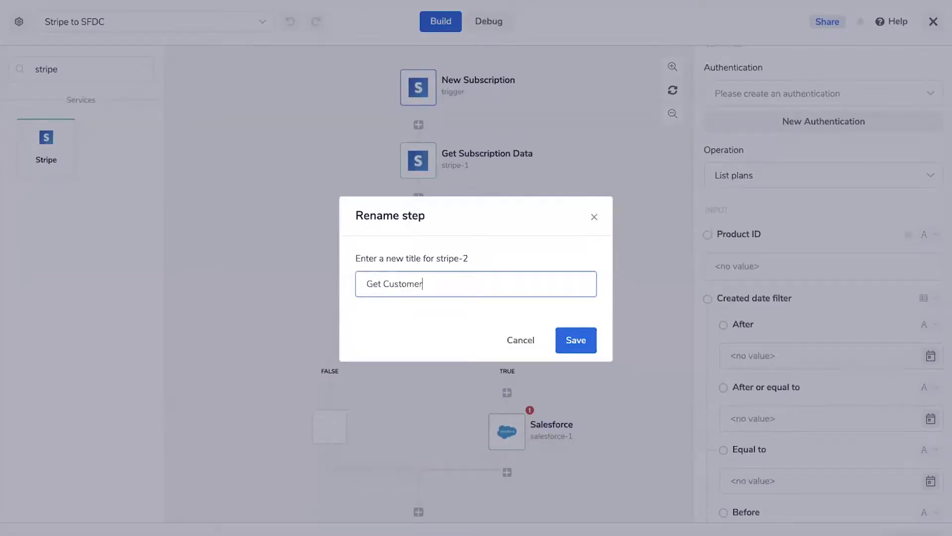
key("Return")
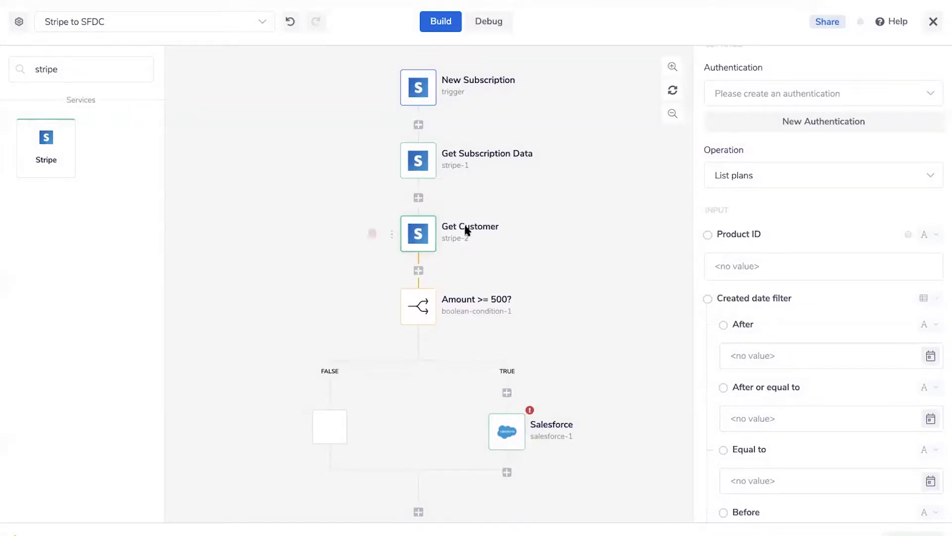
left_click(466, 228)
type("Data")
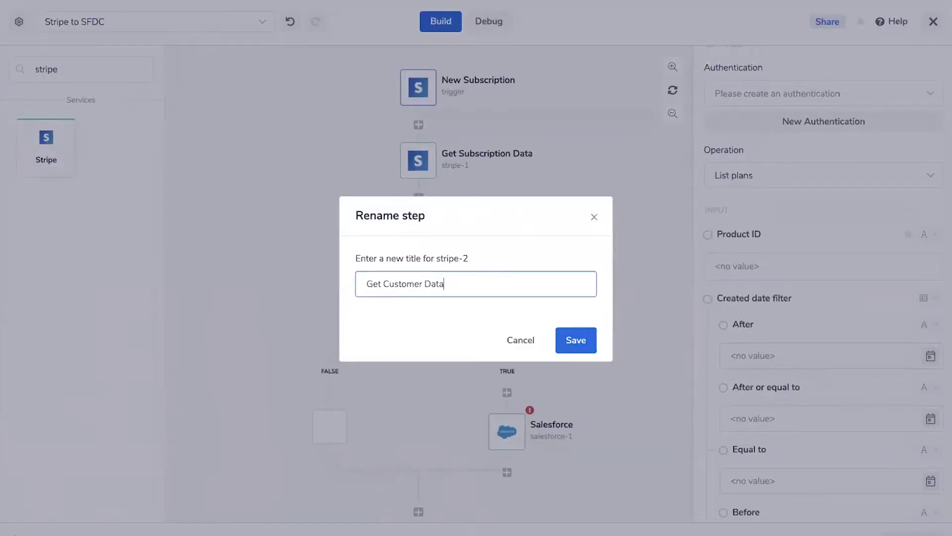
key("Return")
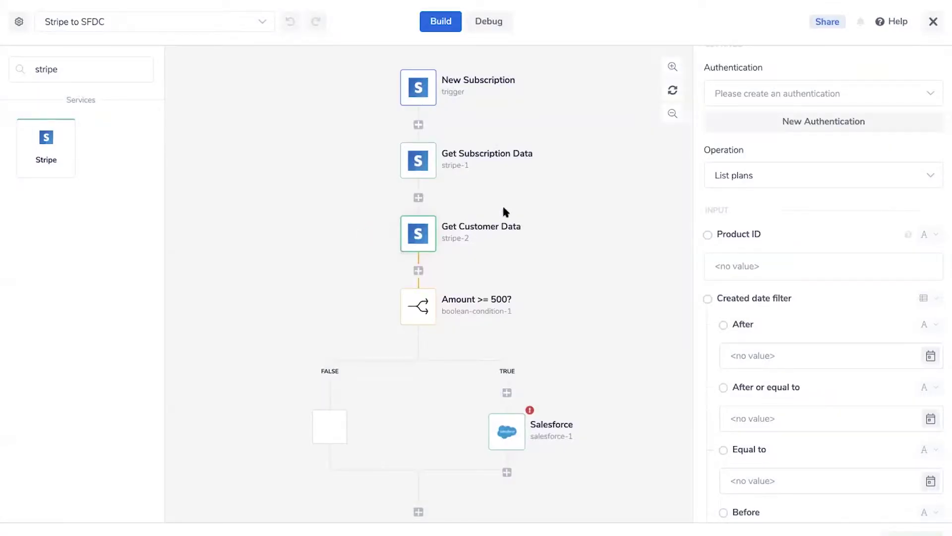
Set the operation to Get customer with Customer ID mapped to $.steps.stripe-1.customer
left_click(773, 257)
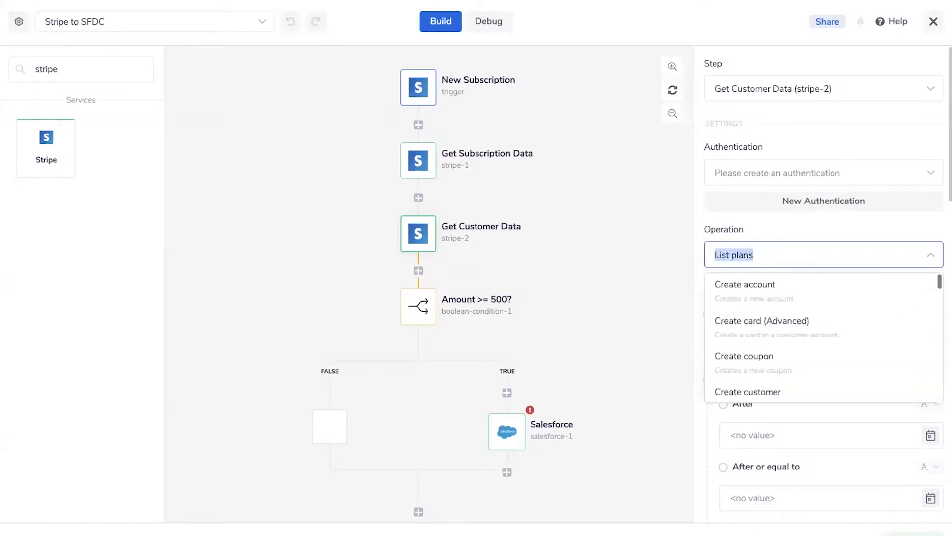
type("get")
scroll(777, 361, "down", 3)
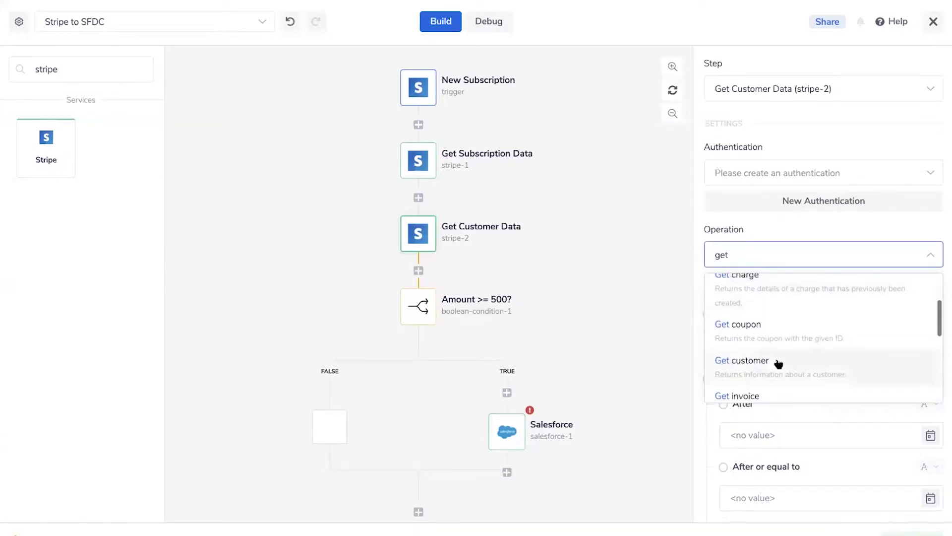
left_click(783, 335)
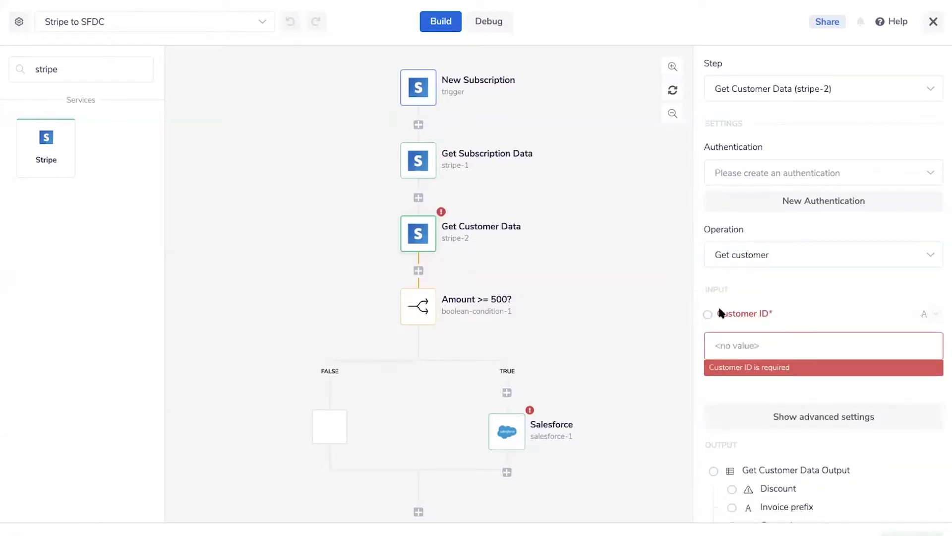
left_click_drag(516, 226, 410, 161)
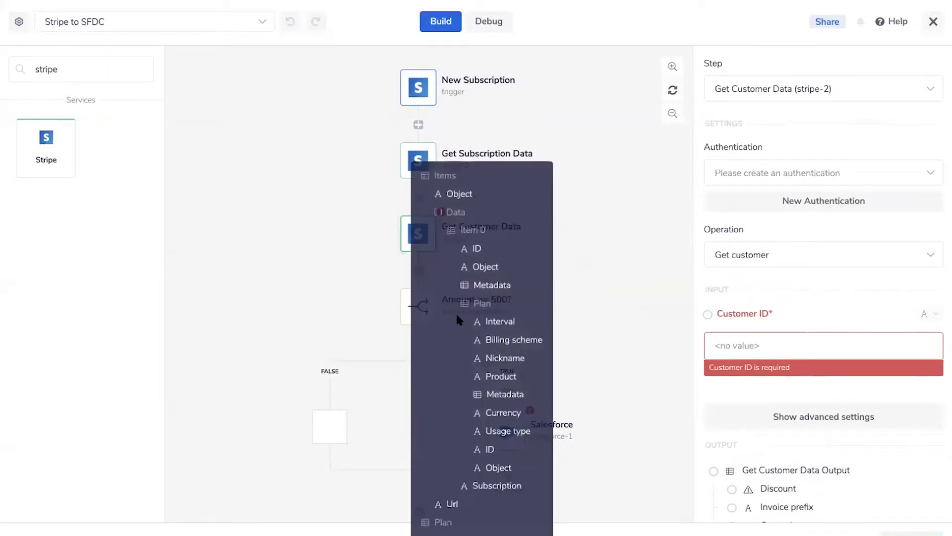
scroll(456, 318, "down", 5)
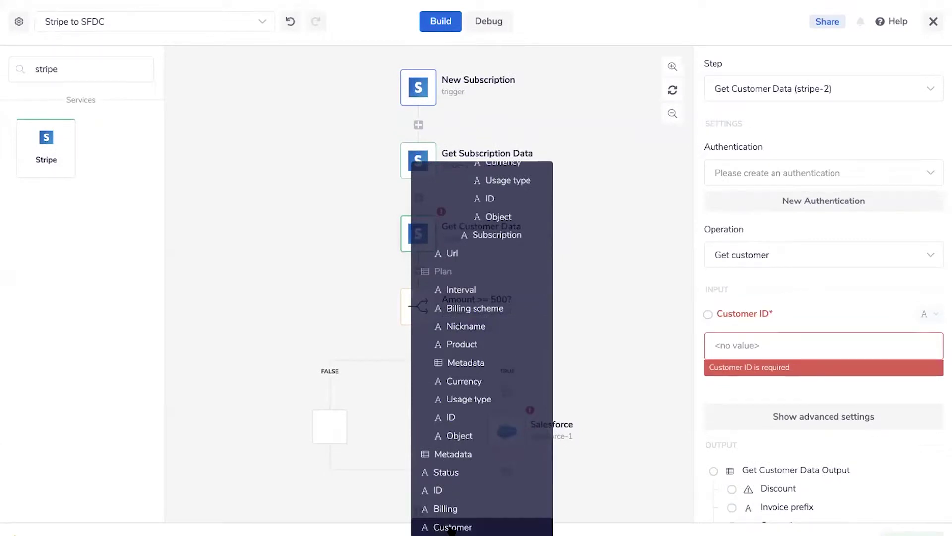
left_click(471, 526)
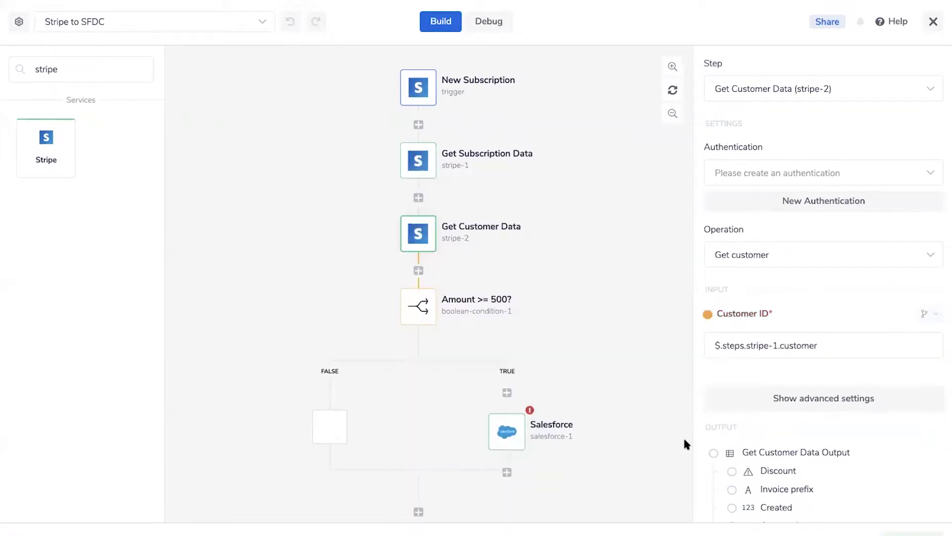
left_click(506, 431)
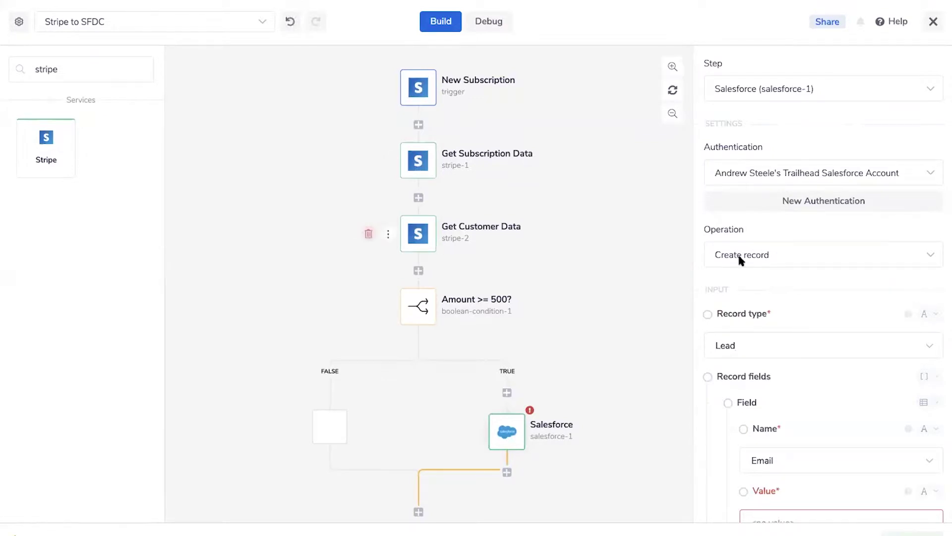
Map the Lead's Email value to $.steps.stripe-2.email from Get Customer Data
scroll(799, 323, "down", 5)
left_click_drag(716, 214, 419, 233)
scroll(495, 323, "down", 10)
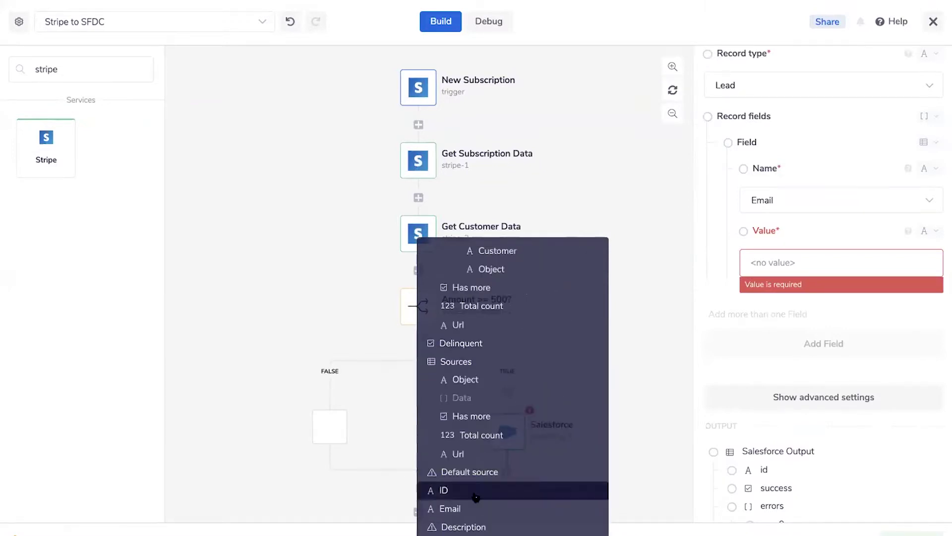
left_click(453, 508)
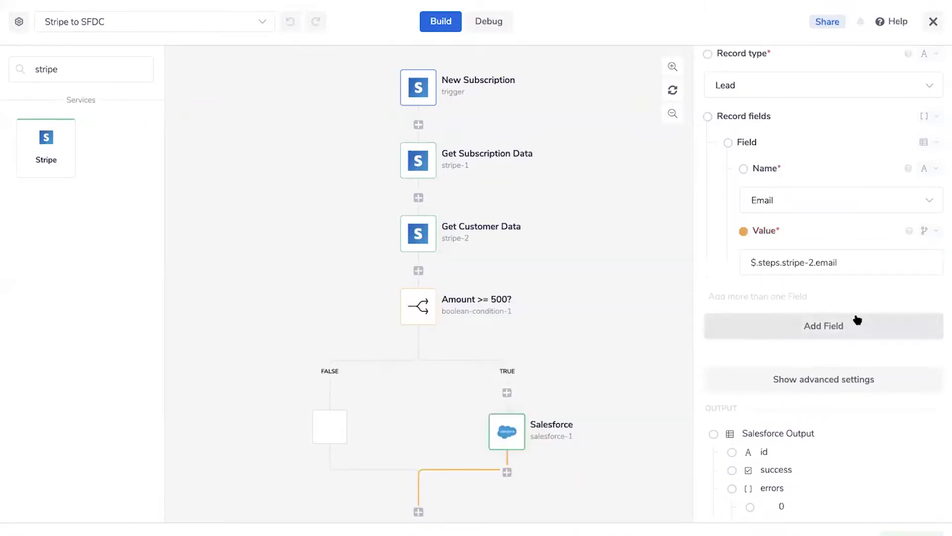
scroll(487, 353, "down", 4)
scroll(488, 361, "up", 3)
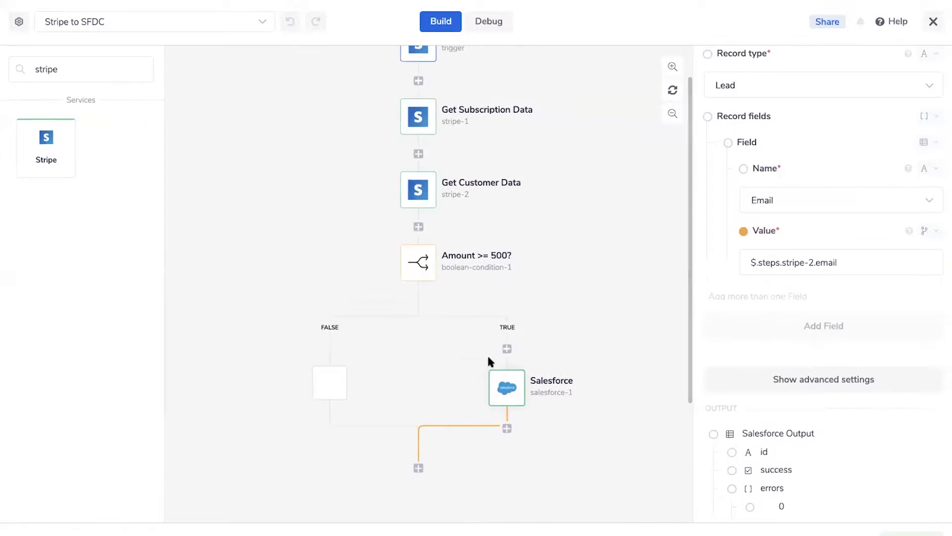
Add a Description field with the value 'Customer in Stripe amount > 500'
left_click(874, 333)
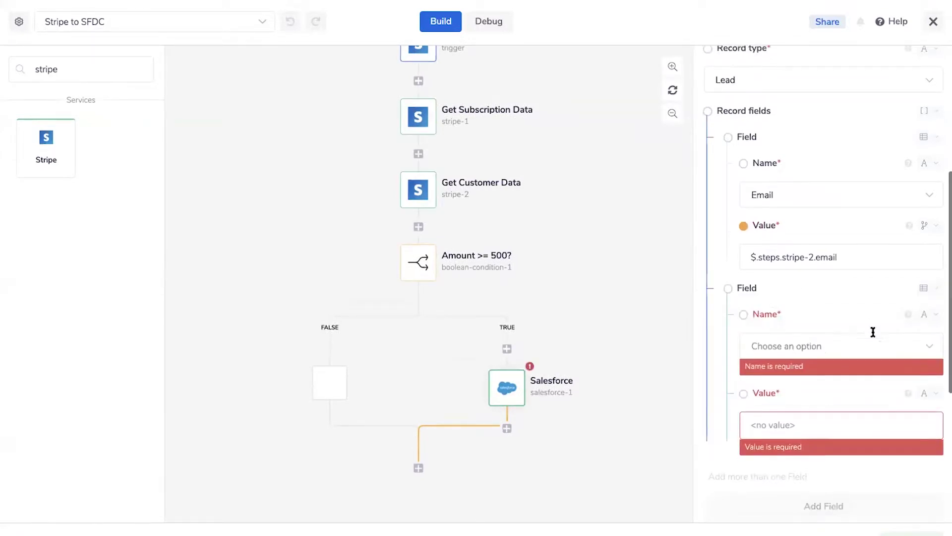
left_click(822, 340)
type("desc")
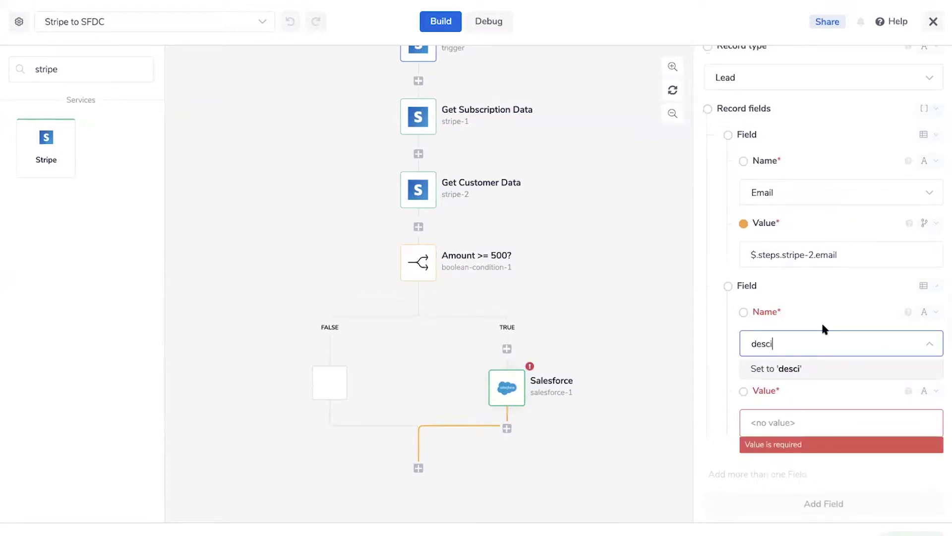
left_click(776, 368)
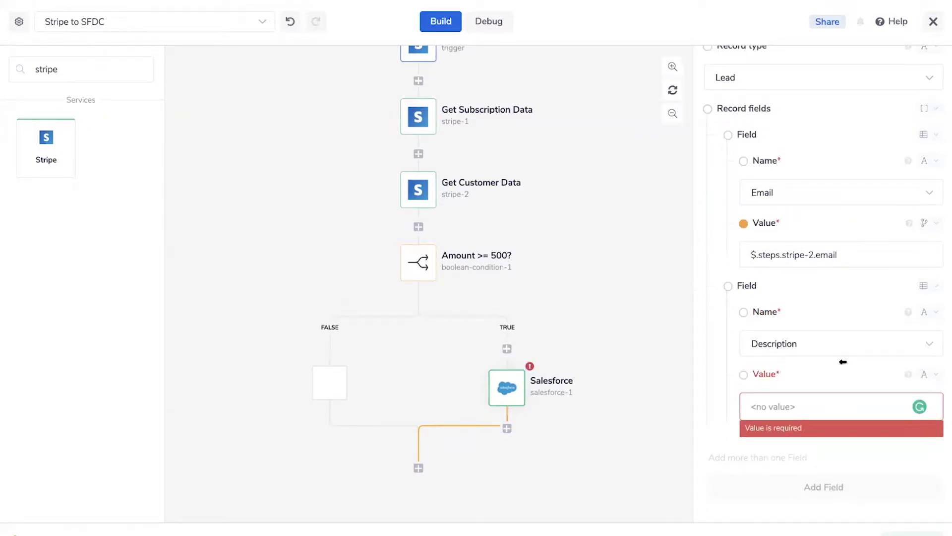
type("Customer in Stripe ")
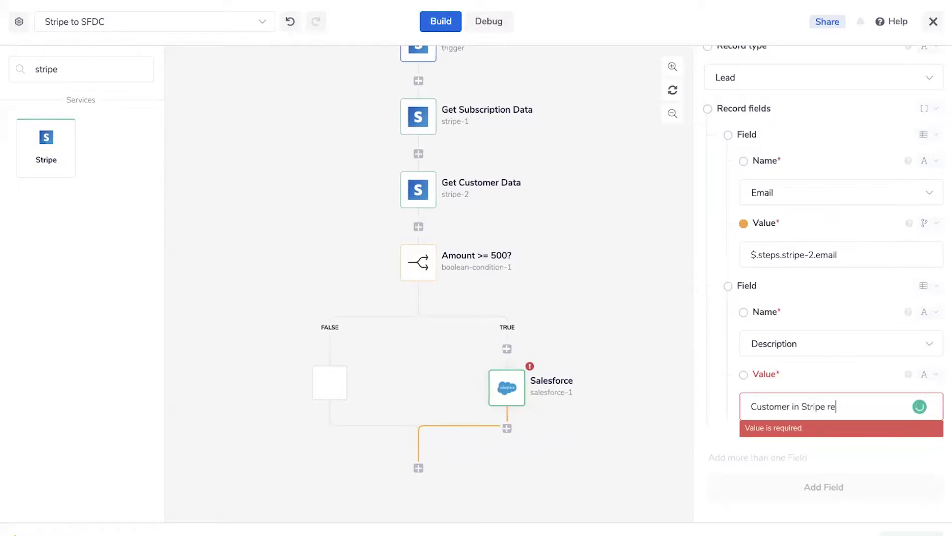
type("amount > 500")
scroll(522, 295, "up", 1)
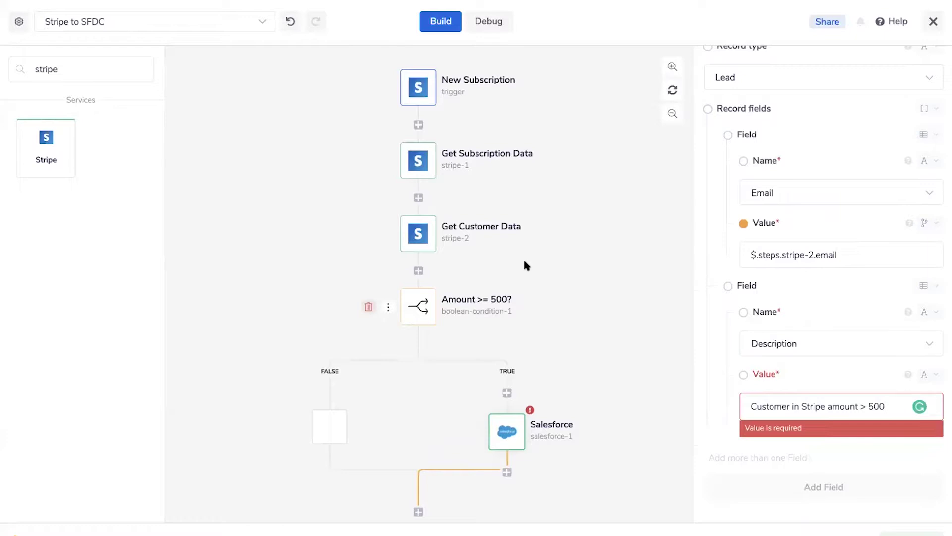
left_click(574, 257)
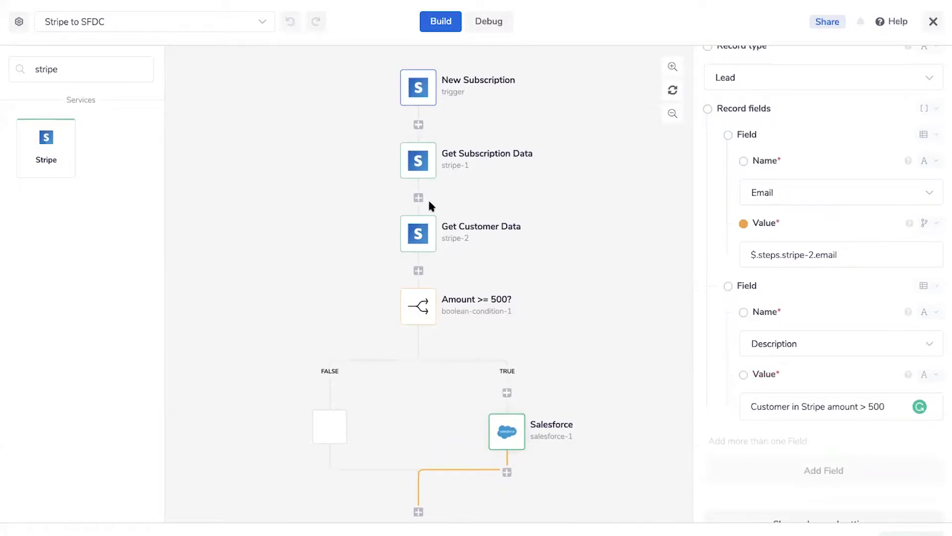
scroll(389, 386, "down", 1)
scroll(389, 386, "up", 1)
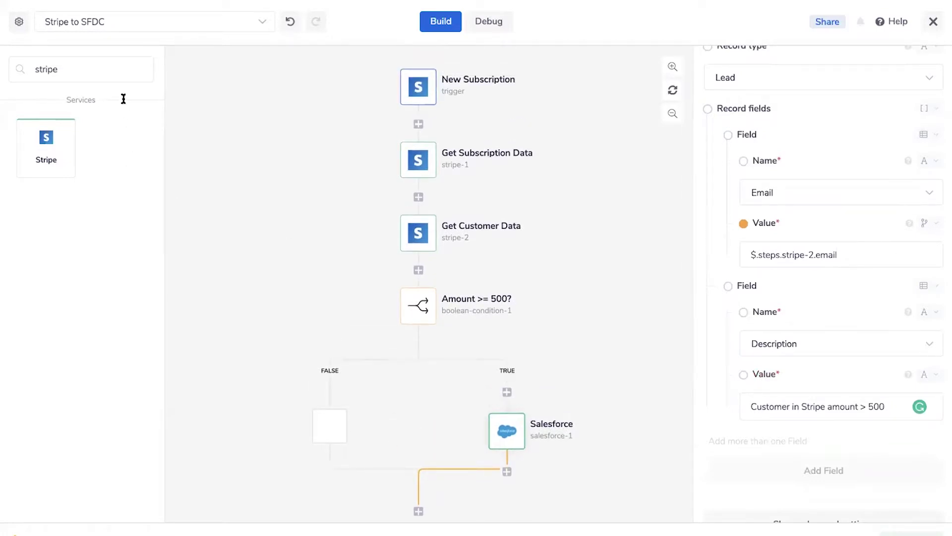
Place a Clearbit step before Salesforce on the TRUE branch
double_click(78, 62)
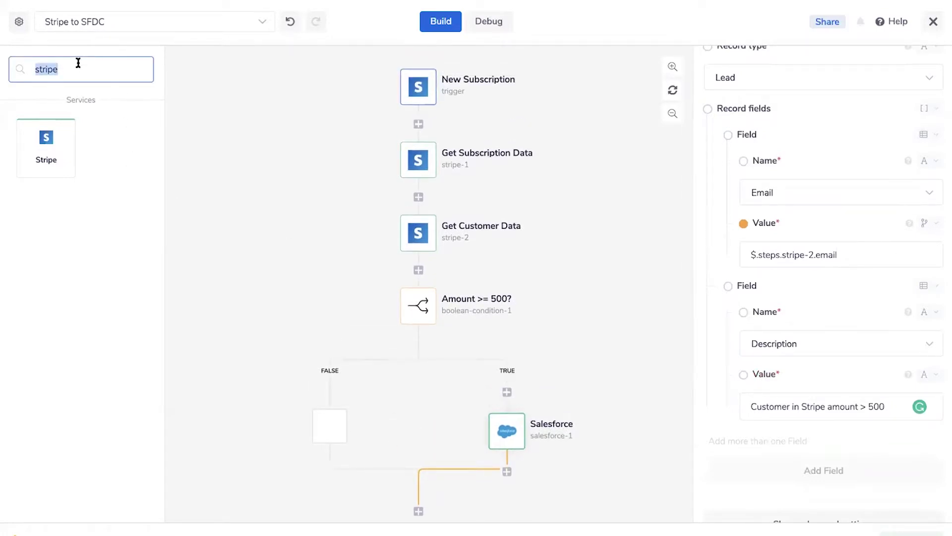
type("clearbit")
left_click_drag(43, 144, 508, 393)
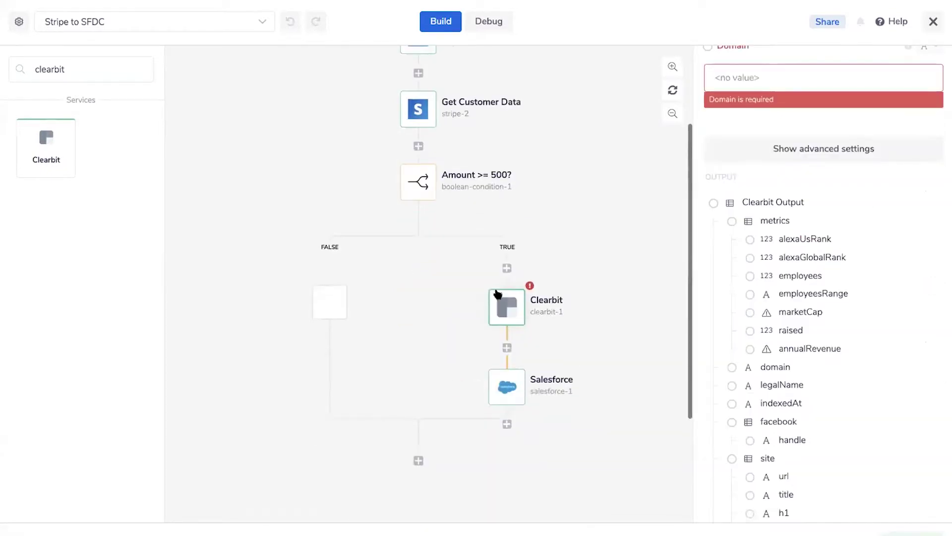
scroll(815, 140, "up", 5)
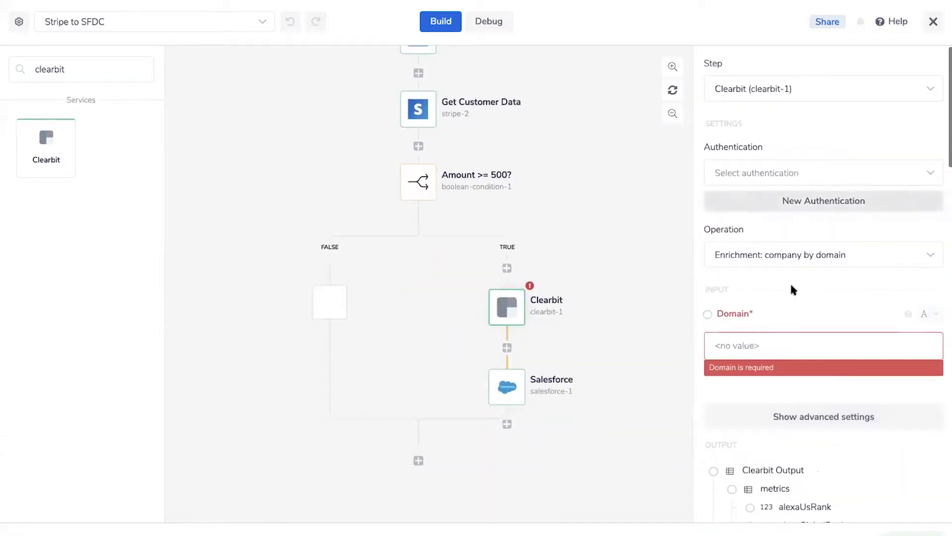
Set the Clearbit operation to Enrichment: person by email
left_click(806, 255)
type("enrt")
key("BackSpace")
type("ich")
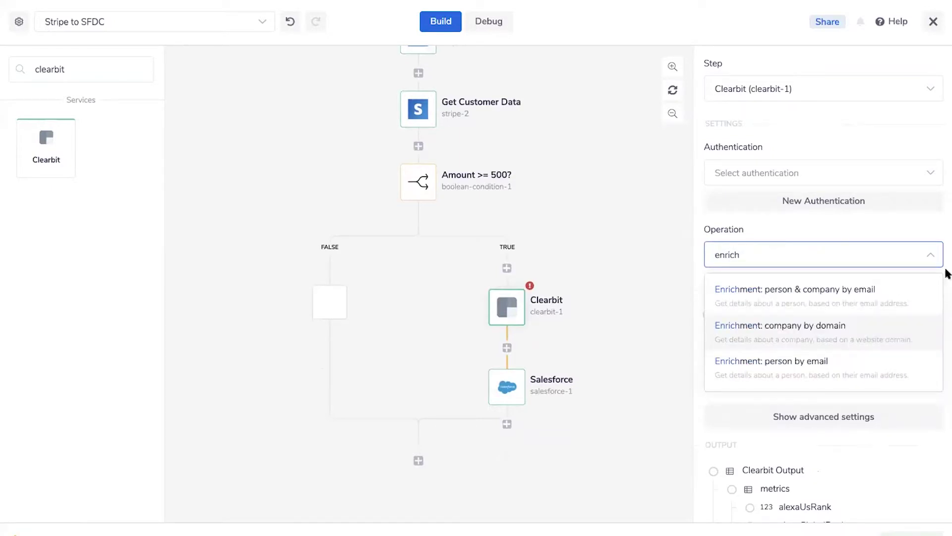
left_click(834, 363)
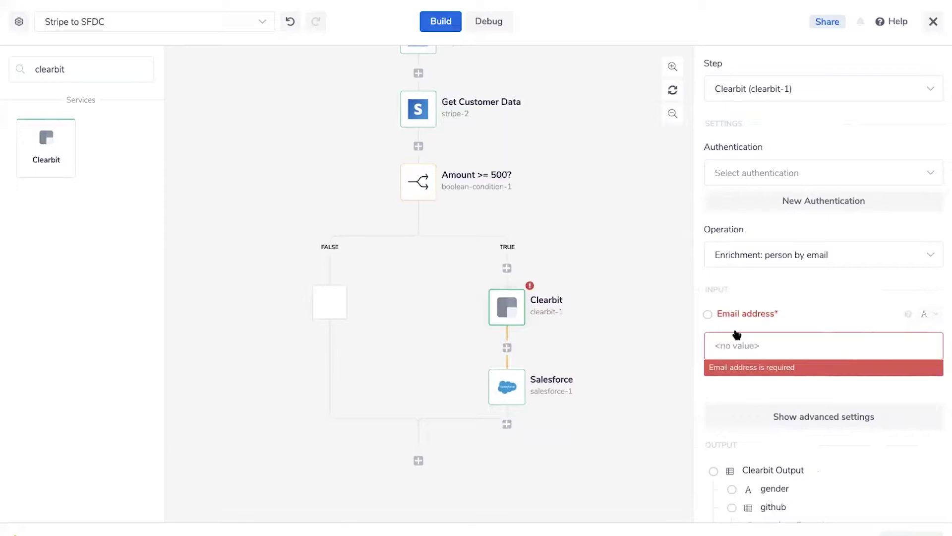
mouse_move(563, 305)
left_click(63, 66)
Clear the connector search and drop an Http Client step (http-client-1) below Salesforce
double_click(63, 66)
key("BackSpace")
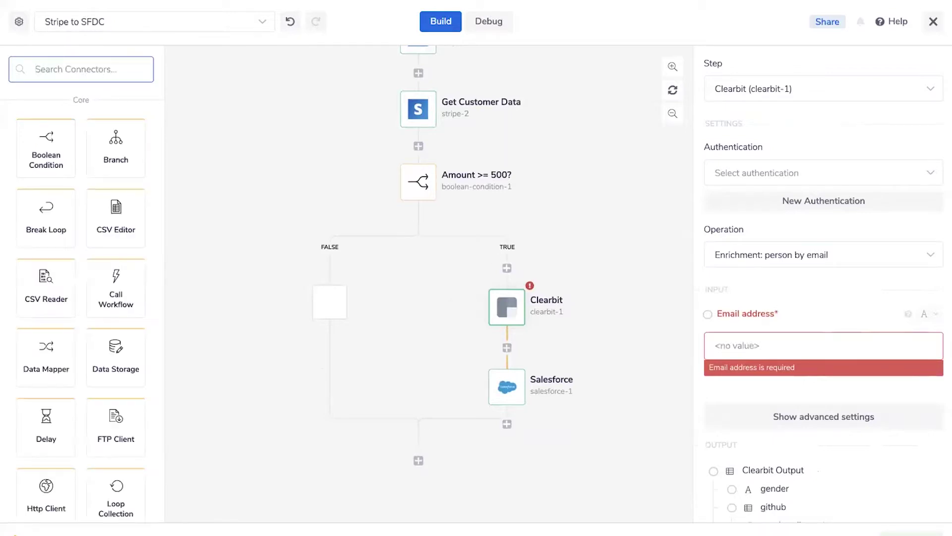
scroll(45, 323, "down", 1)
scroll(44, 322, "down", 5)
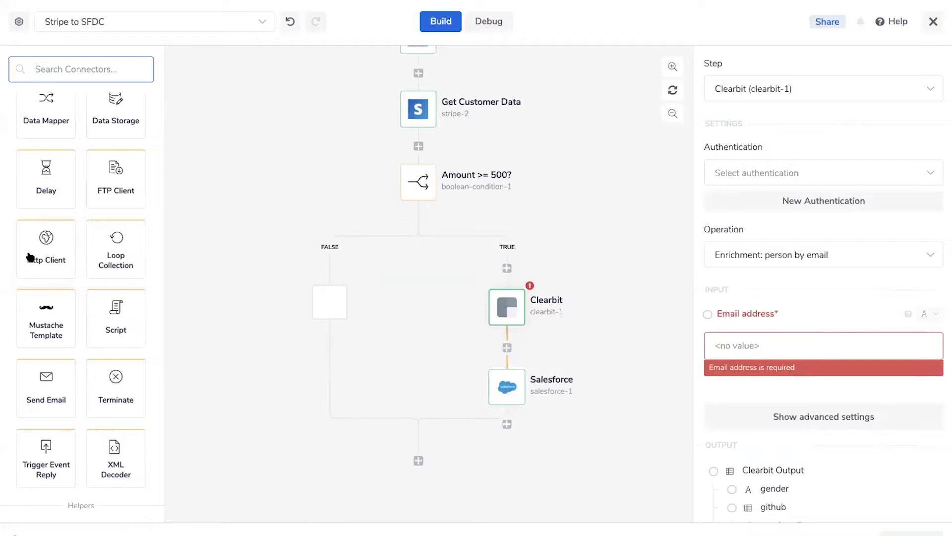
left_click_drag(41, 243, 507, 424)
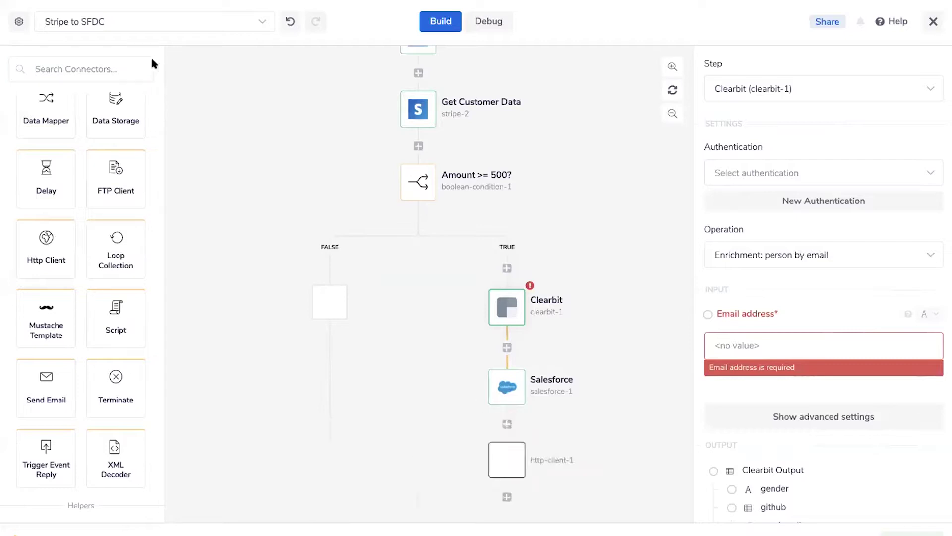
scroll(51, 329, "down", 15)
scroll(52, 333, "down", 4)
scroll(52, 333, "up", 4)
scroll(52, 332, "down", 6)
scroll(52, 332, "down", 10)
scroll(53, 332, "down", 4)
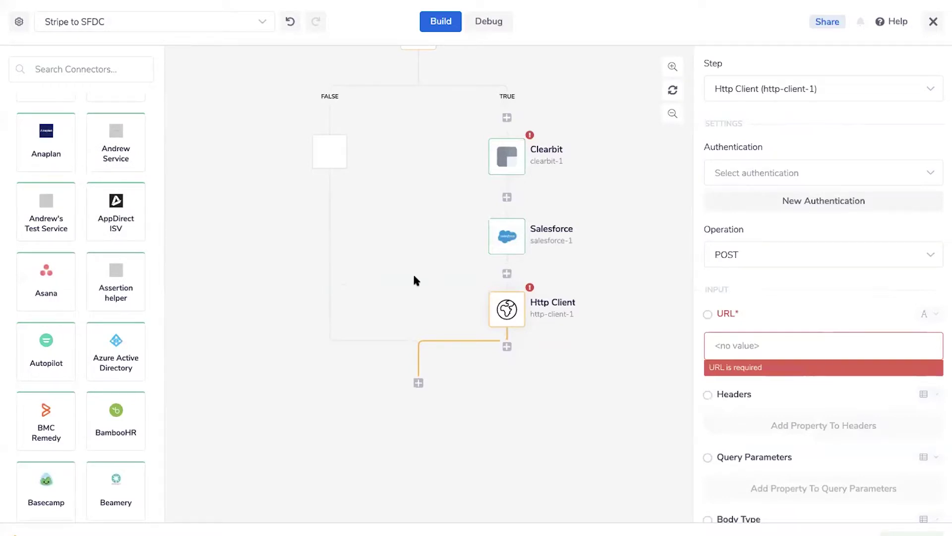
mouse_move(505, 307)
scroll(393, 171, "up", 5)
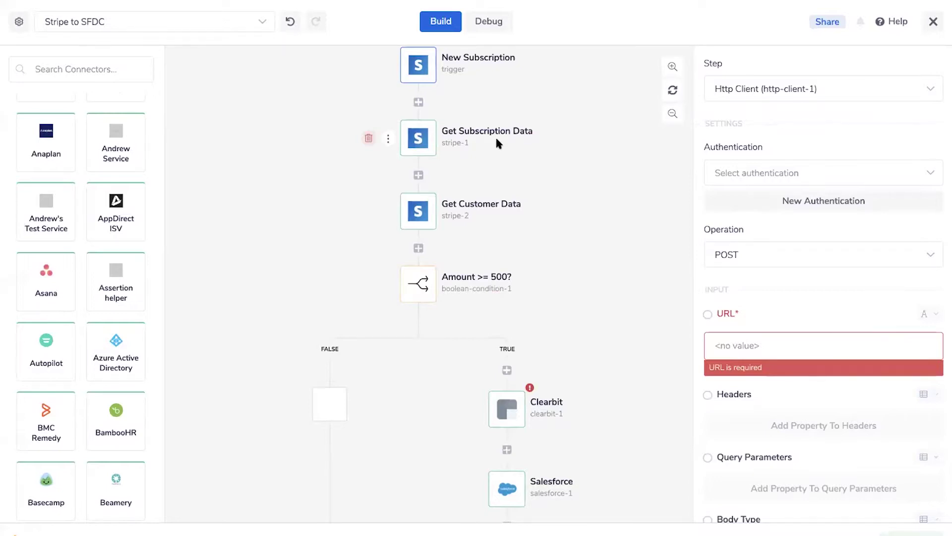
View the Get Customer Data settings, with Customer ID $.steps.stripe-1.customer, and its output fields
scroll(495, 139, "up", 1)
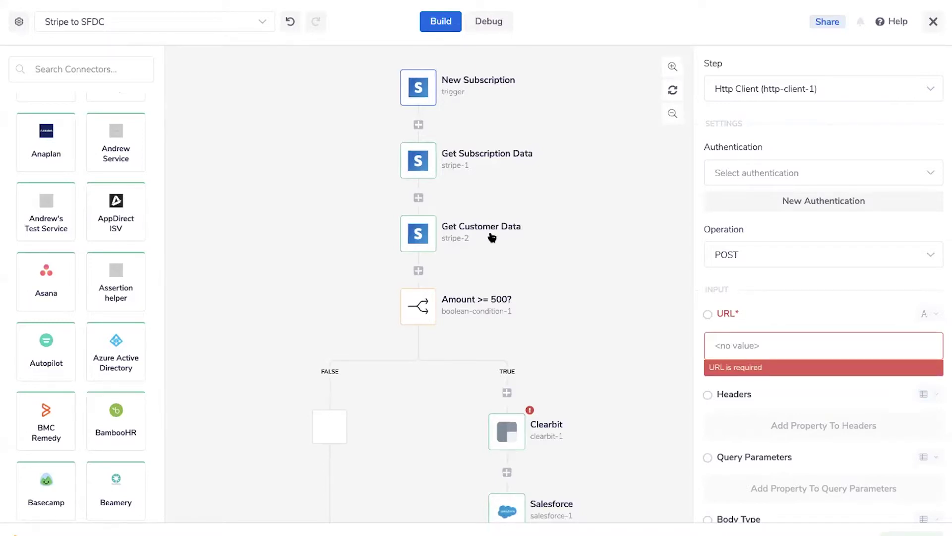
left_click(428, 236)
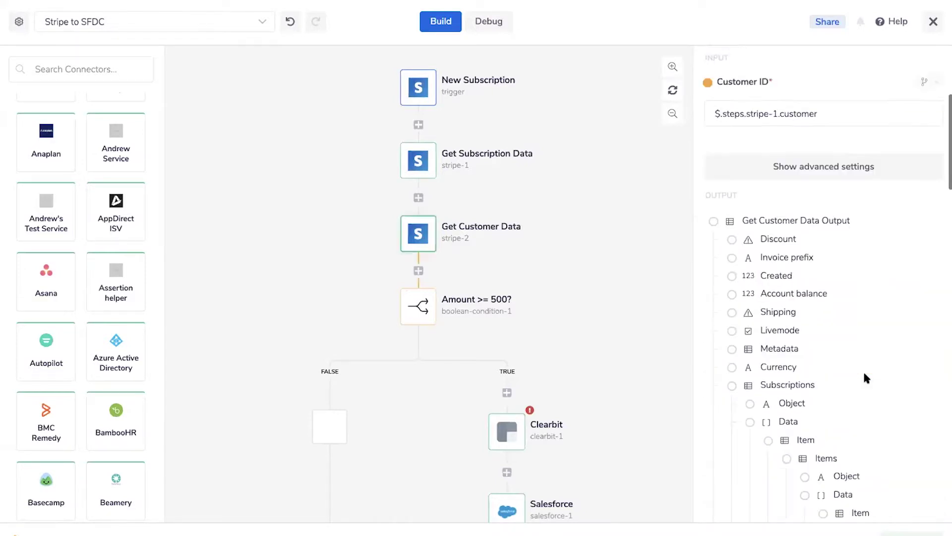
scroll(865, 372, "down", 3)
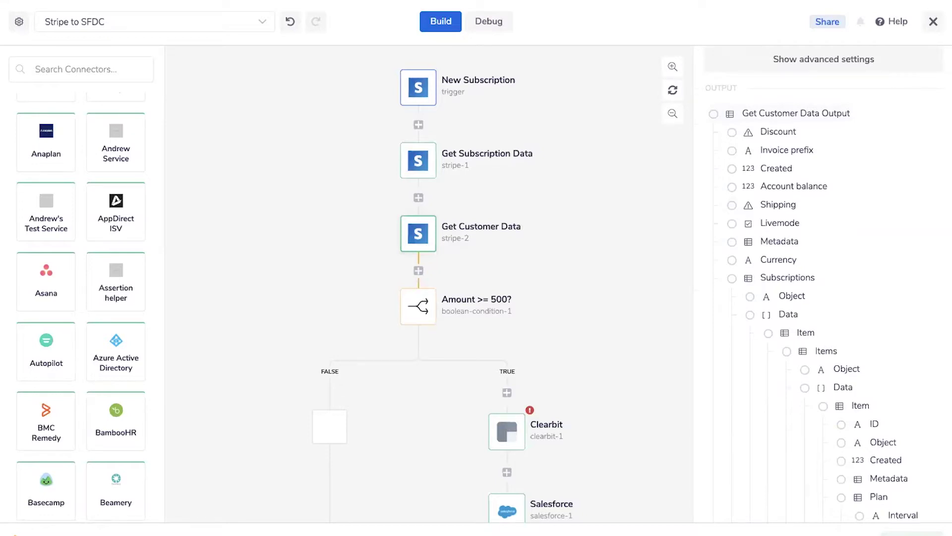
Zoom out the canvas and rename the Clearbit step to 'Enrich Contact'
left_click(675, 114)
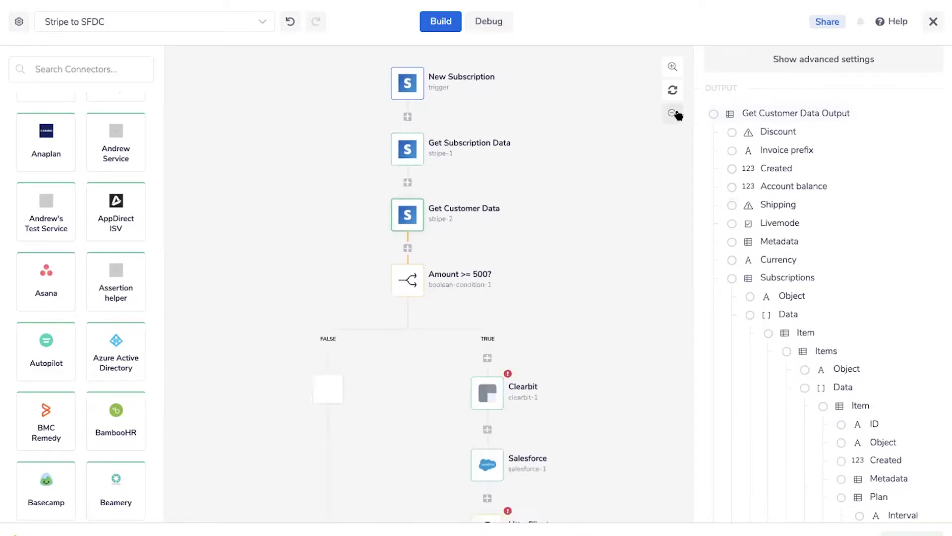
left_click(677, 115)
scroll(607, 251, "down", 1)
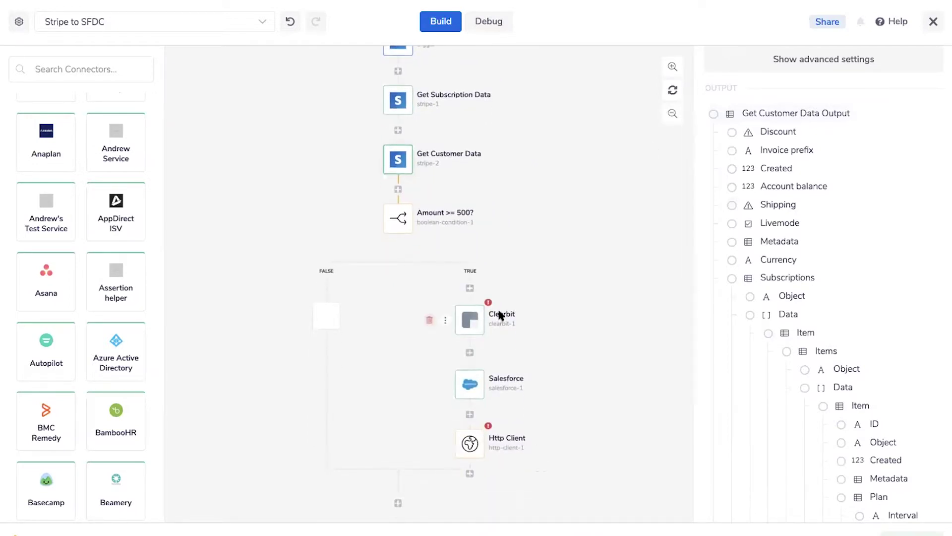
left_click(501, 316)
key("ctrl+a")
type("Enrich")
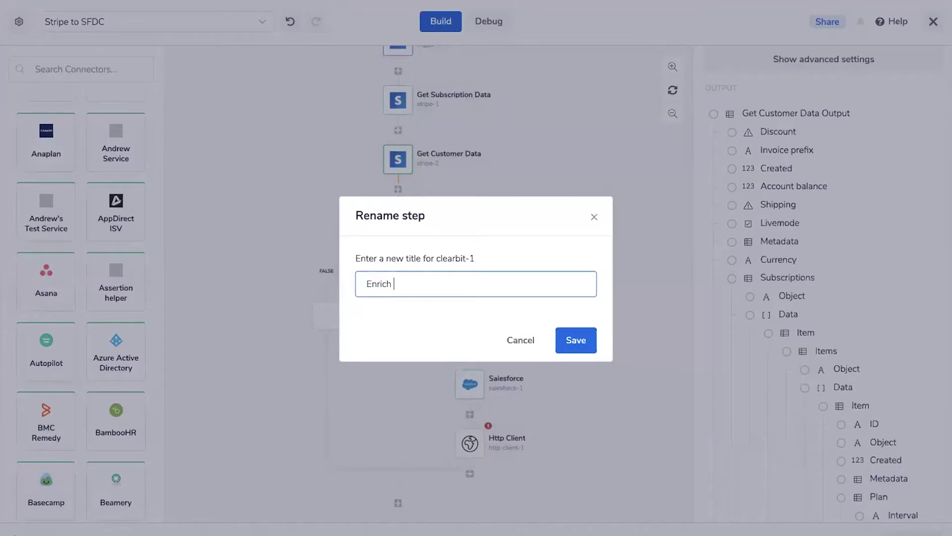
type(" Contact")
key("Return")
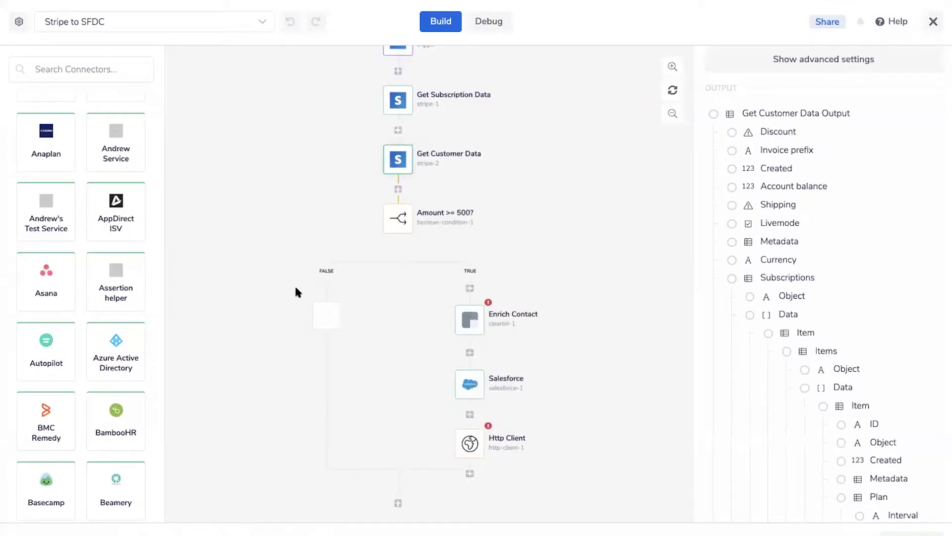
Rename the Salesforce step to 'Create Lead' and close the workflow builder
left_click(505, 382)
key("ctrl+a")
type("Create L")
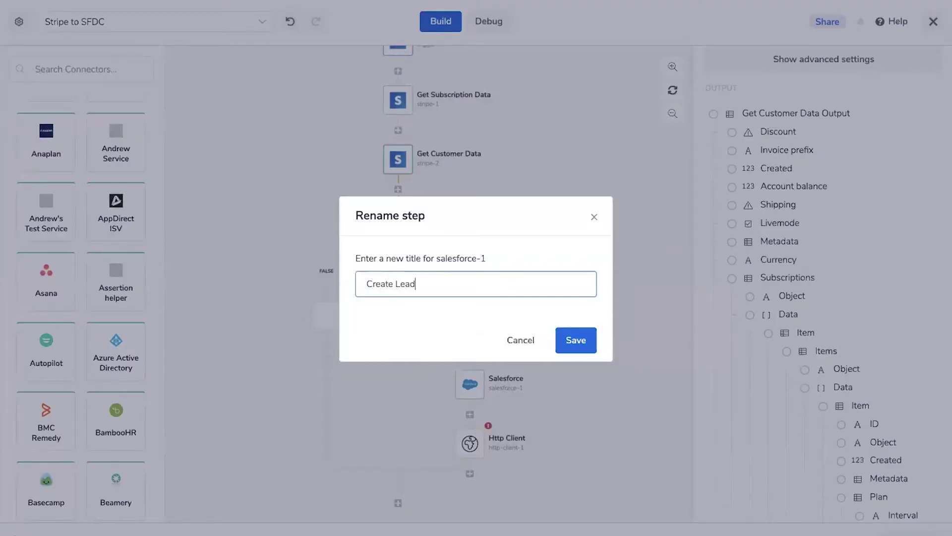
type("ead")
key("Return")
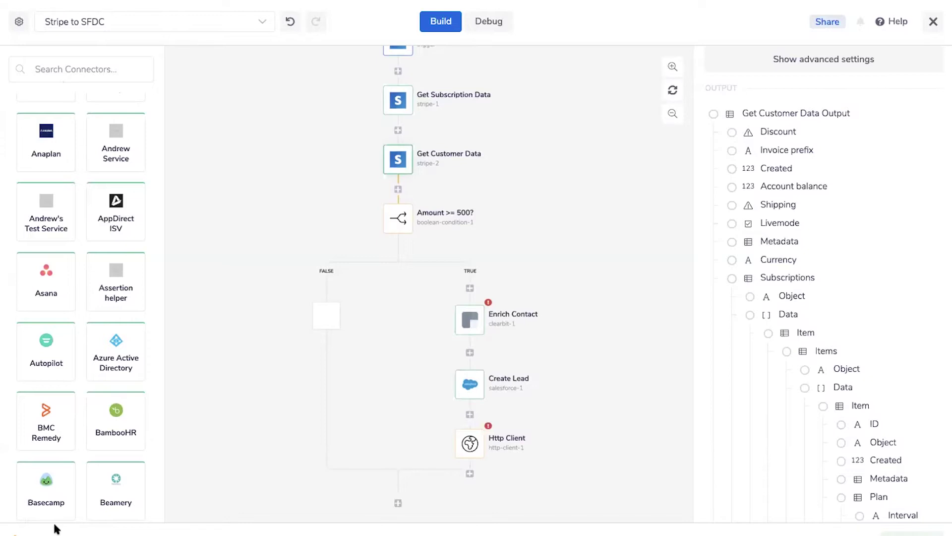
left_click(927, 22)
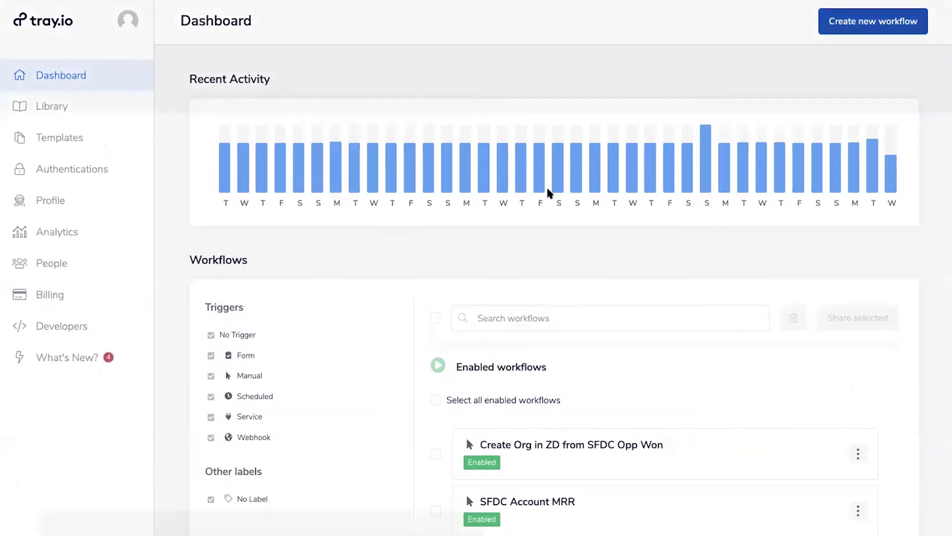
Create a workflow named 'Email Example' with an Email trigger
type("Email")
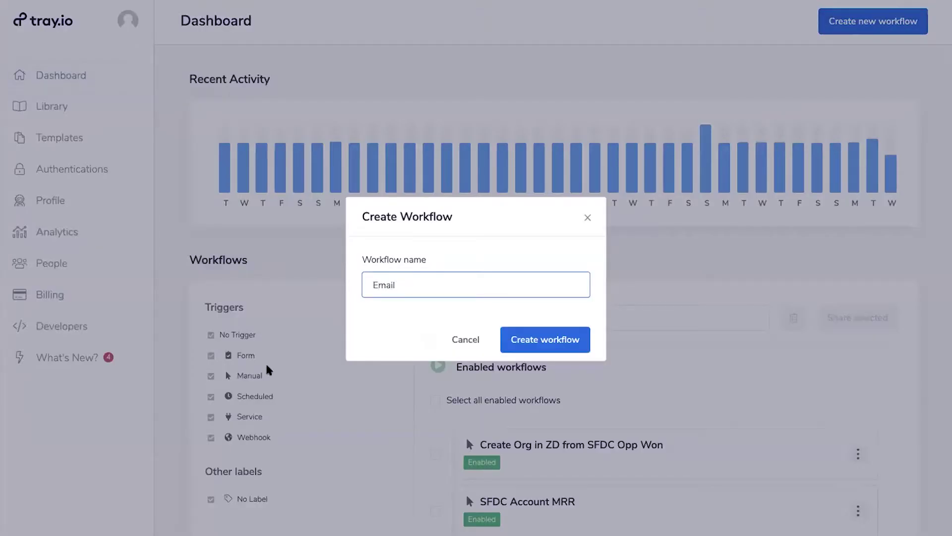
type(" Example")
left_click(510, 339)
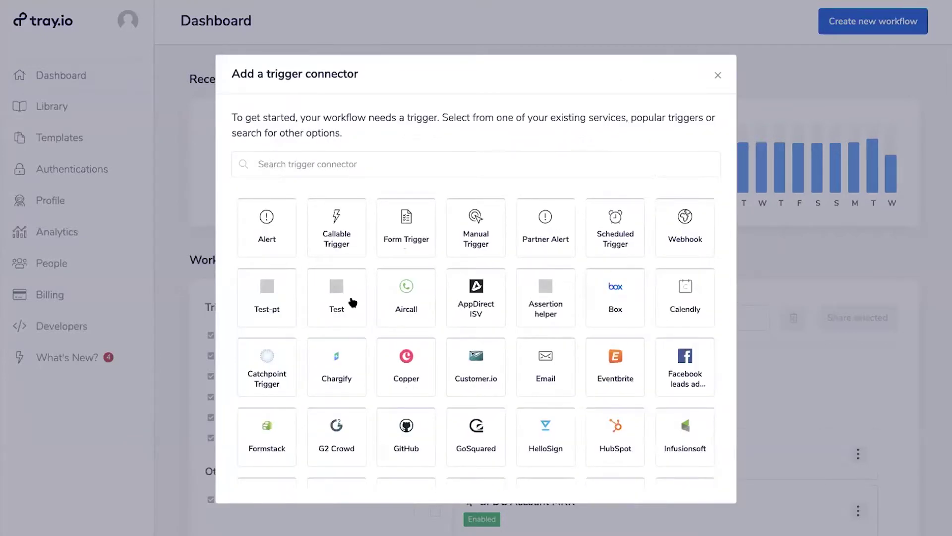
scroll(497, 312, "down", 1)
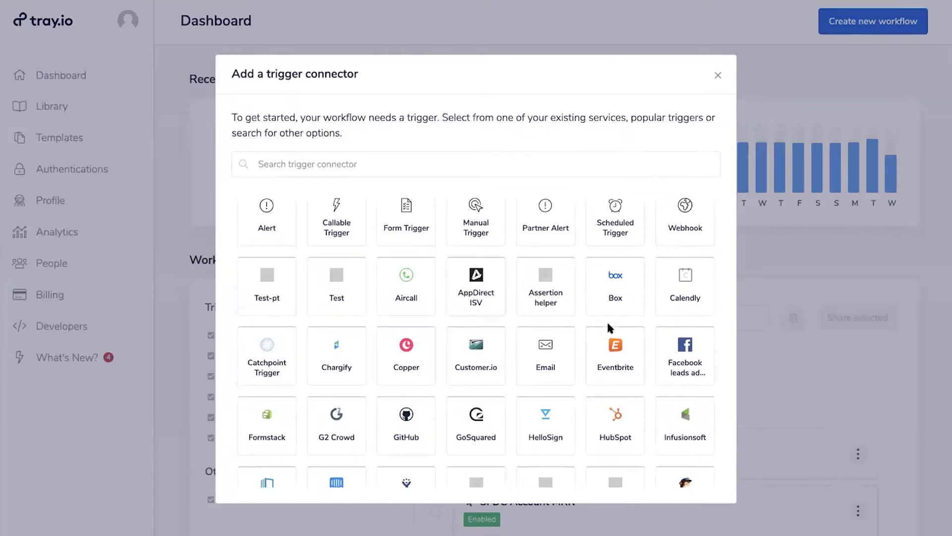
left_click(542, 348)
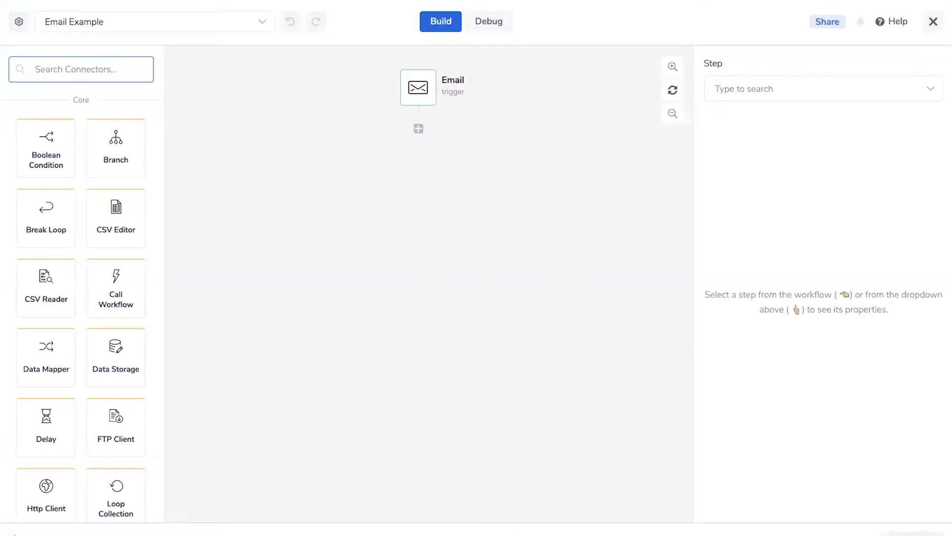
Inspect the Email trigger's outputs: Subject, Message ID, From, Headers, Text, HTML and Attachments
left_click(420, 90)
scroll(843, 298, "down", 3)
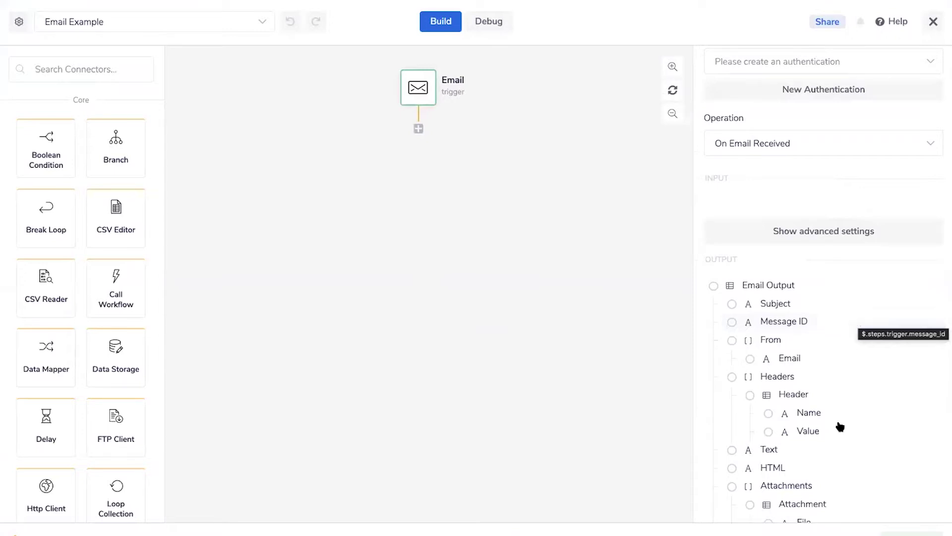
scroll(839, 426, "down", 2)
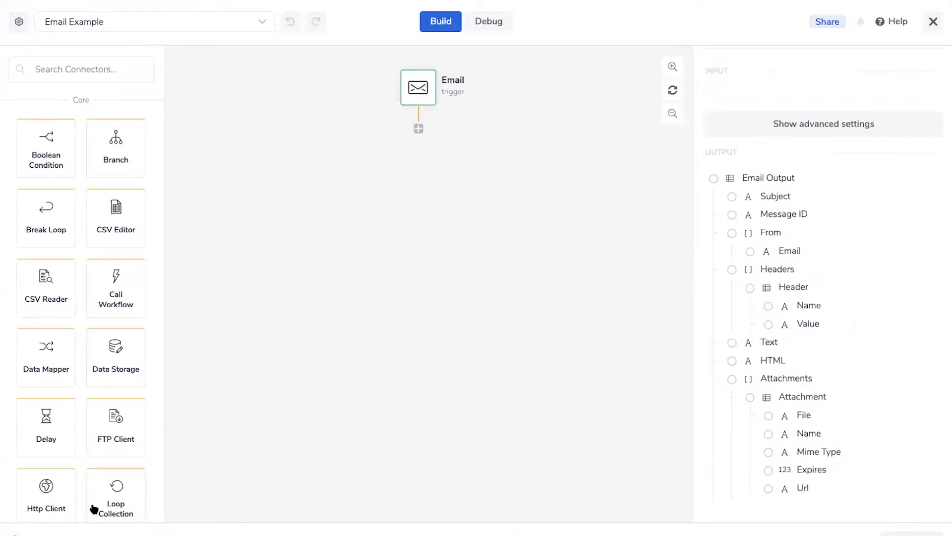
mouse_move(420, 83)
Search connectors for 'cs' and add a CSV Editor step under the Email trigger
left_click(55, 68)
type("c")
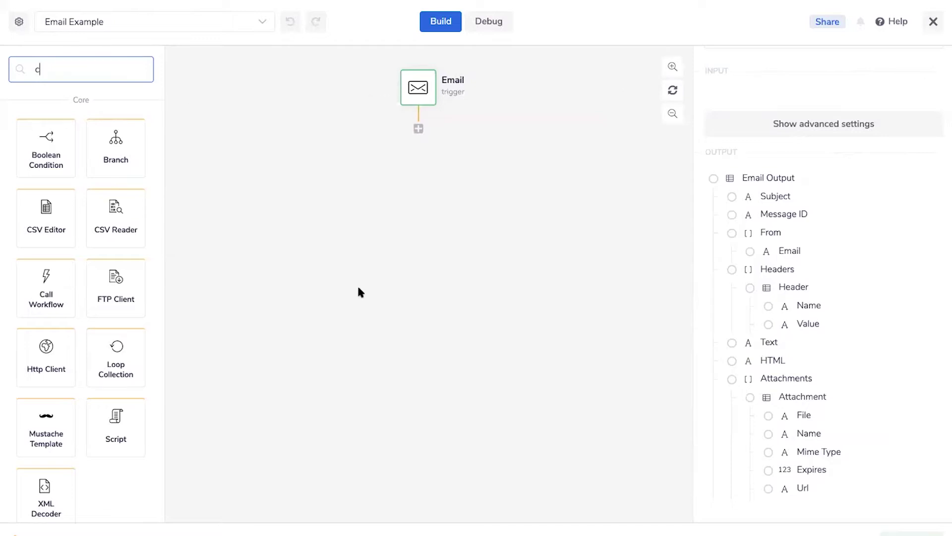
type("ou")
key("BackSpace")
key("BackSpace")
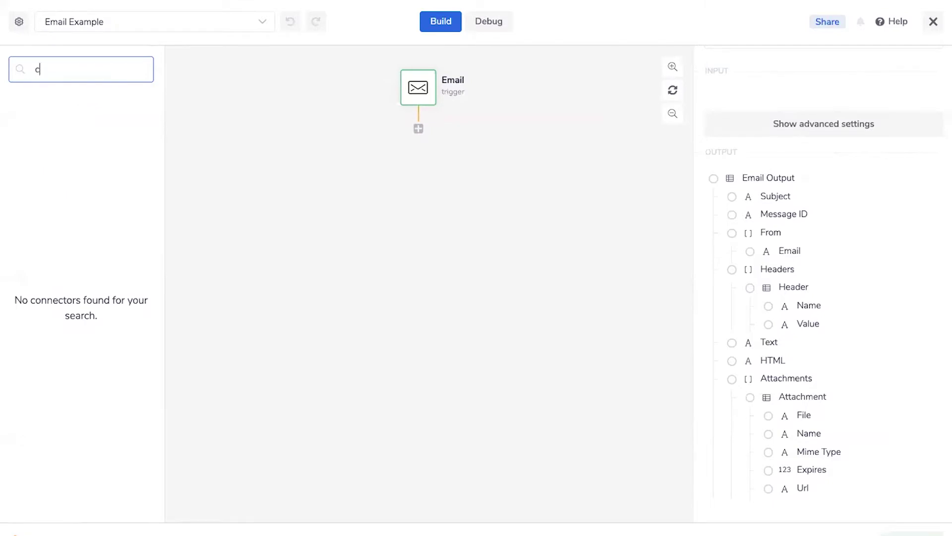
type("s")
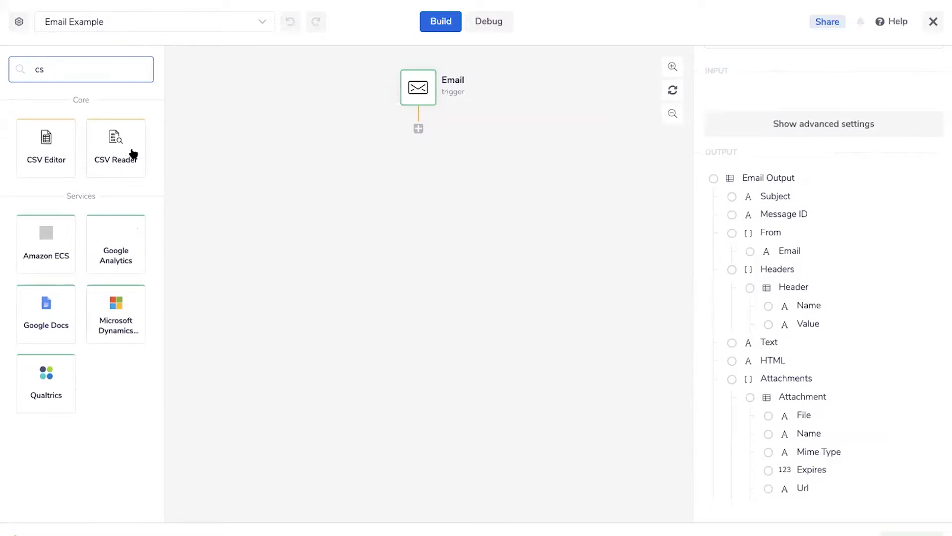
left_click_drag(50, 158, 416, 143)
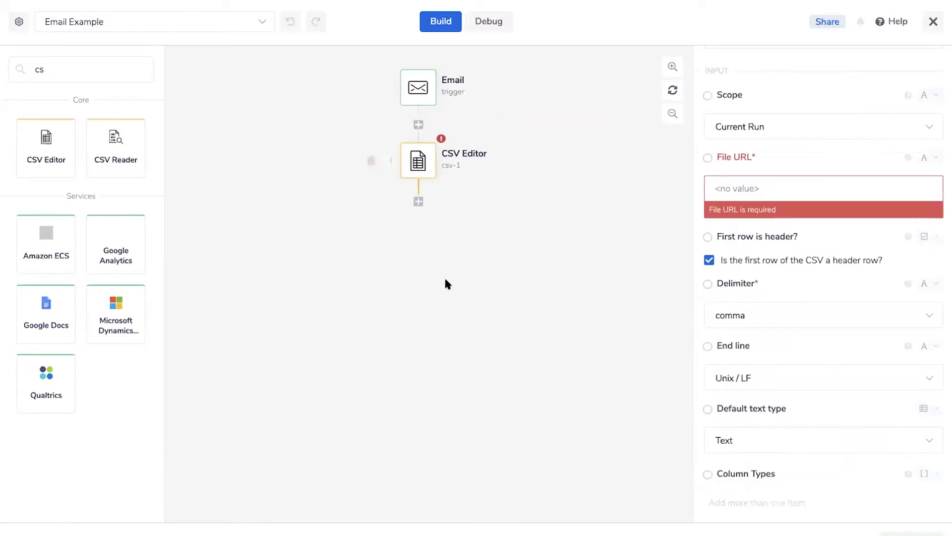
Map File URL to the email's first attachment file, then drop a second CSV Editor below
scroll(812, 178, "up", 2)
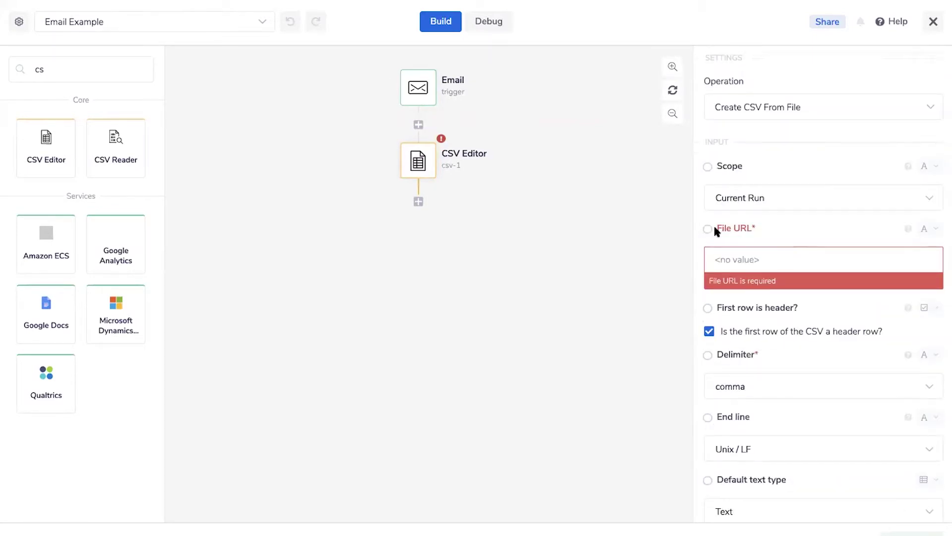
mouse_move(707, 226)
left_mouse_down()
mouse_move(673, 225)
mouse_move(689, 225)
left_mouse_up()
scroll(773, 99, "up", 2)
left_click_drag(707, 272, 418, 89)
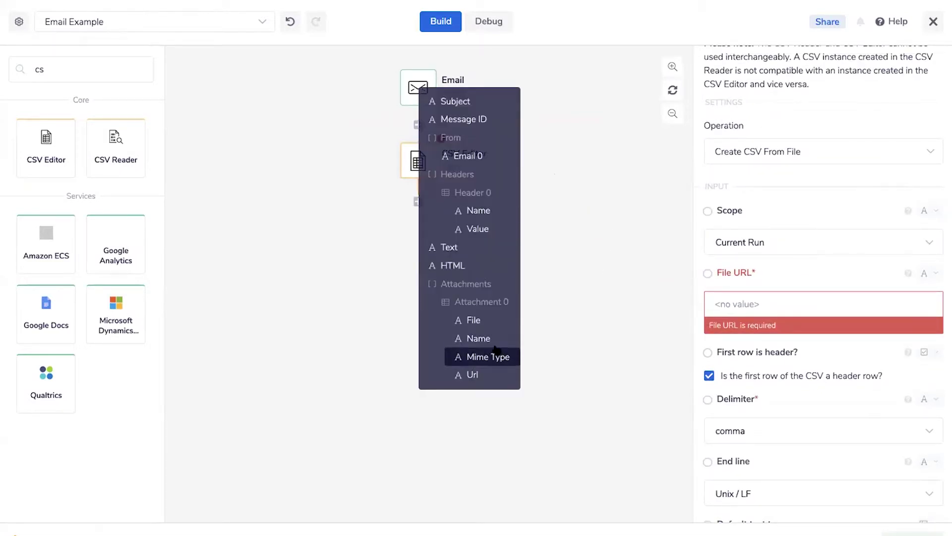
left_click(502, 320)
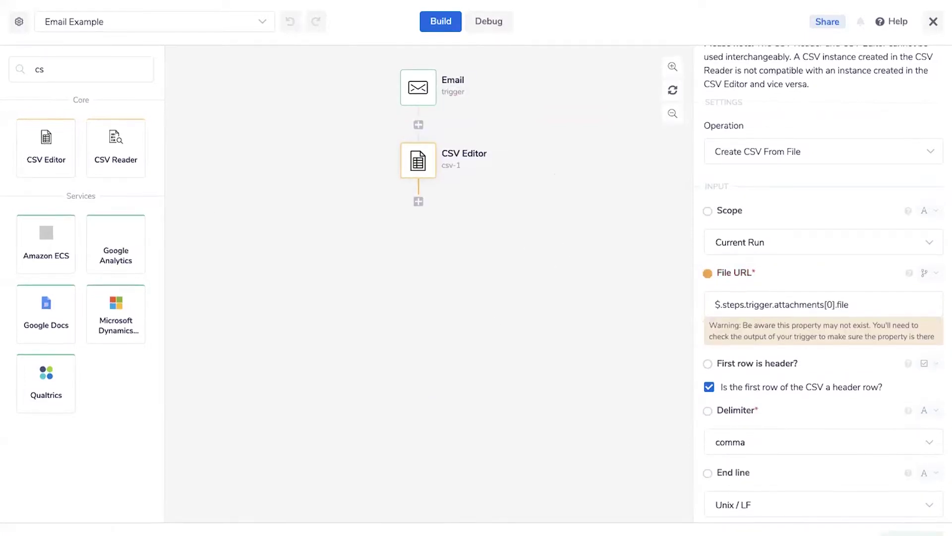
left_click_drag(43, 162, 489, 233)
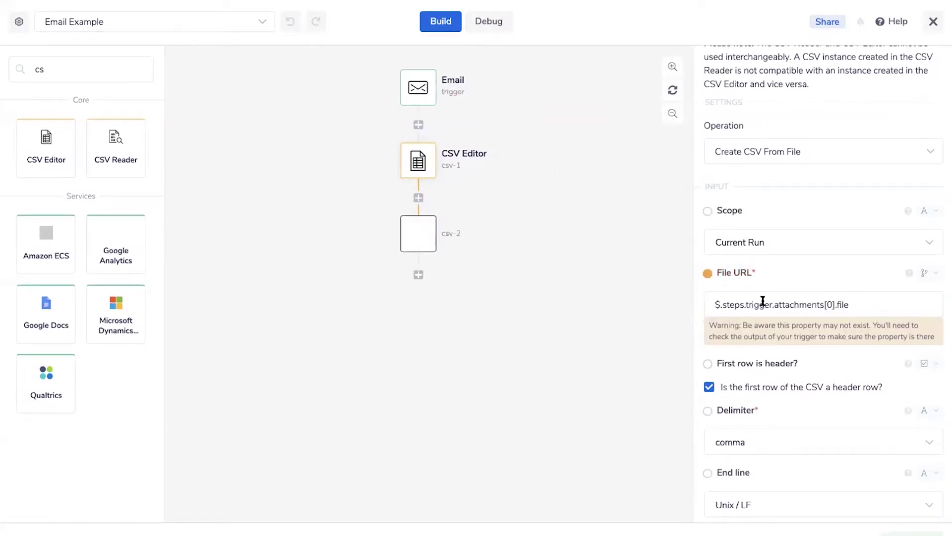
Keep csv-2's Scope at Current Run and browse its list of CSV operations
left_click(787, 244)
left_click(775, 199)
left_click(786, 156)
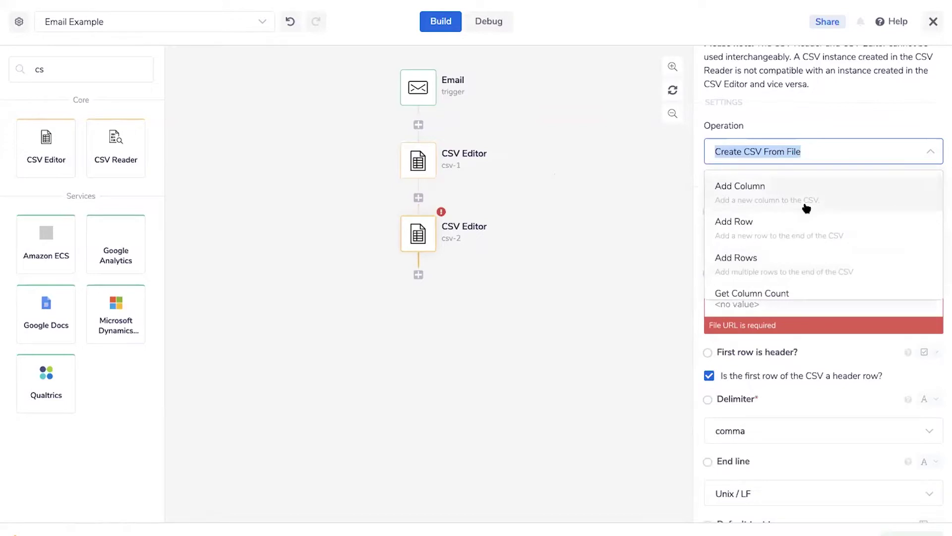
scroll(748, 207, "down", 2)
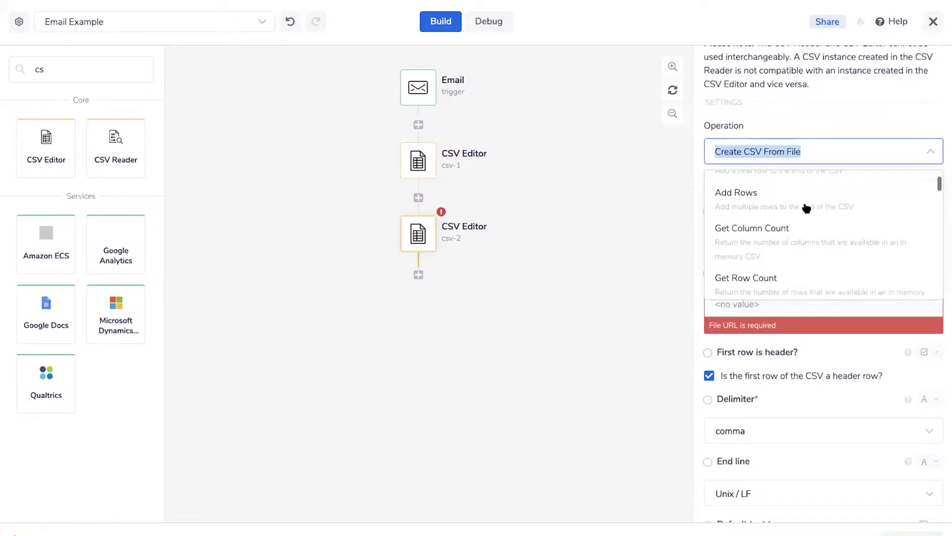
scroll(782, 259, "up", 3)
scroll(784, 262, "down", 6)
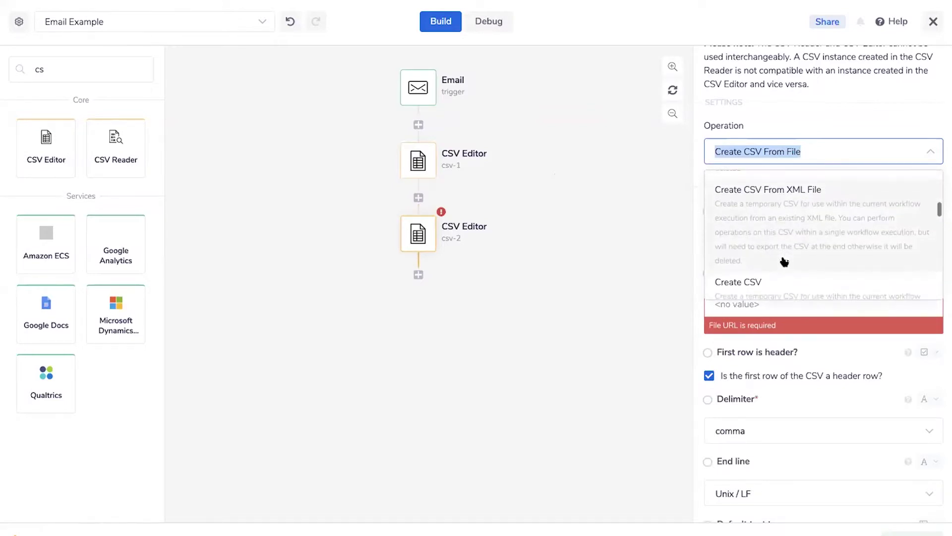
scroll(784, 261, "down", 1)
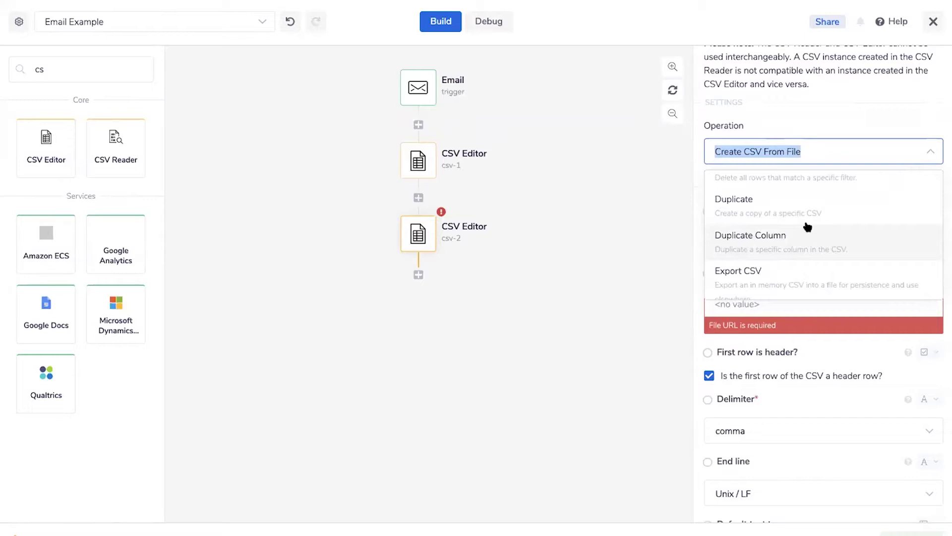
scroll(807, 226, "down", 1)
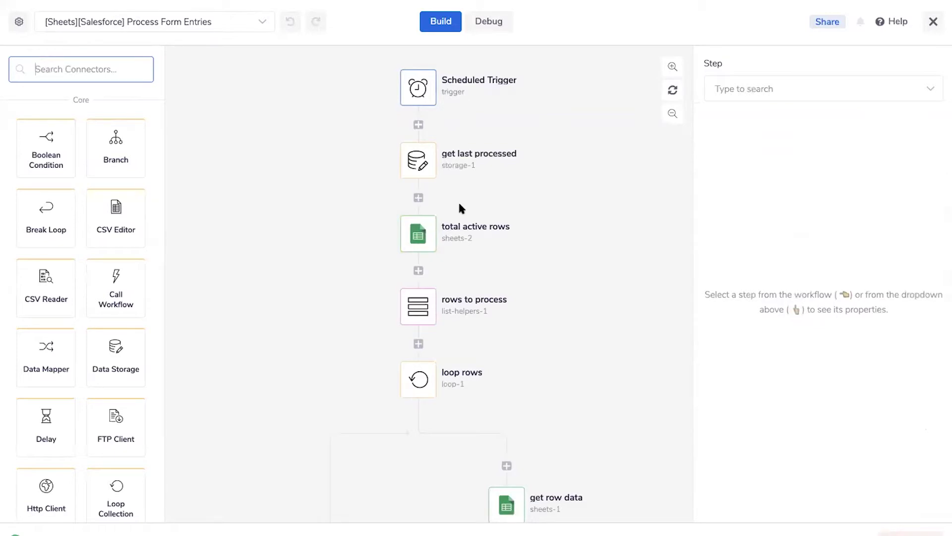
In Debug, inspect the past run's steps and highlight total active rows' 6-row output
mouse_move(539, 226)
left_click(490, 20)
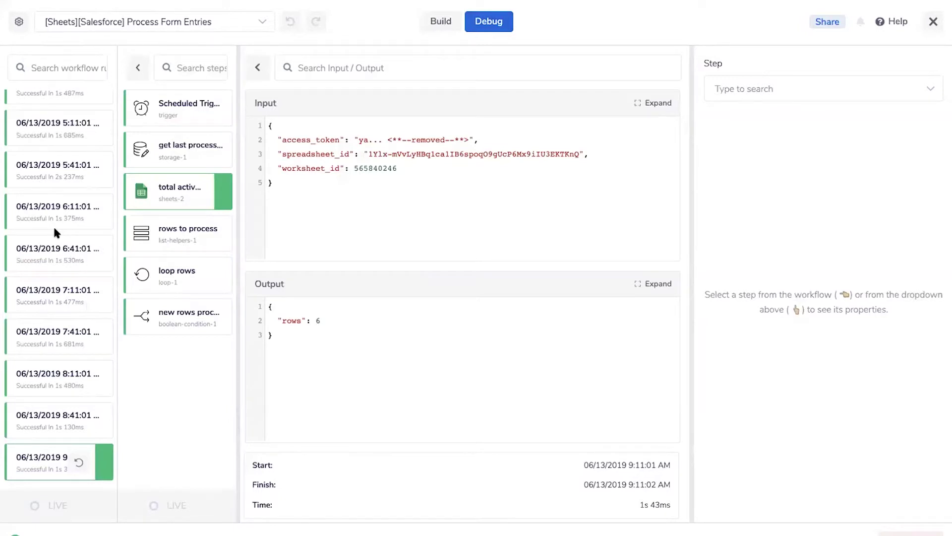
left_click(191, 146)
left_click(185, 105)
left_click(169, 201)
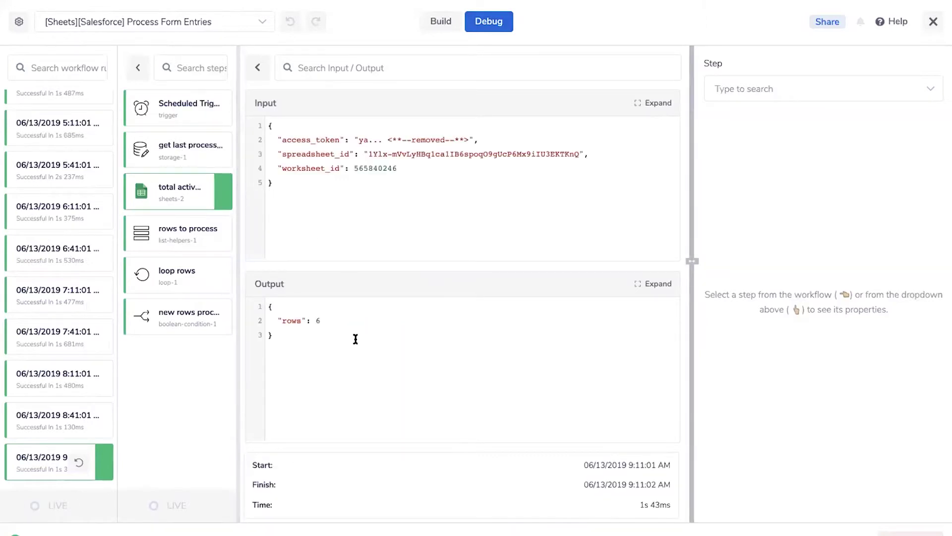
left_click_drag(334, 329, 272, 311)
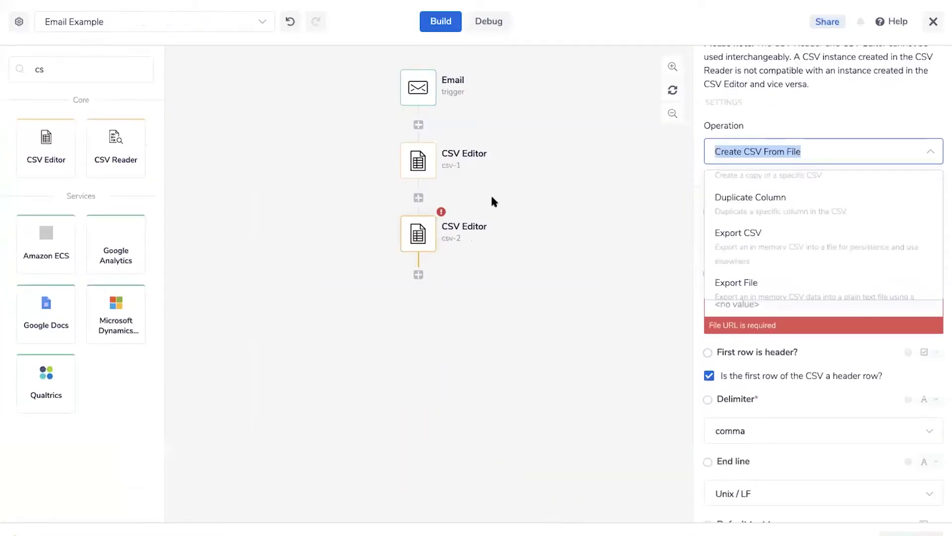
Search connectors for 'sales' and add a Salesforce step below csv-2
left_click(287, 257)
double_click(67, 72)
type("sales")
left_click_drag(63, 130, 420, 283)
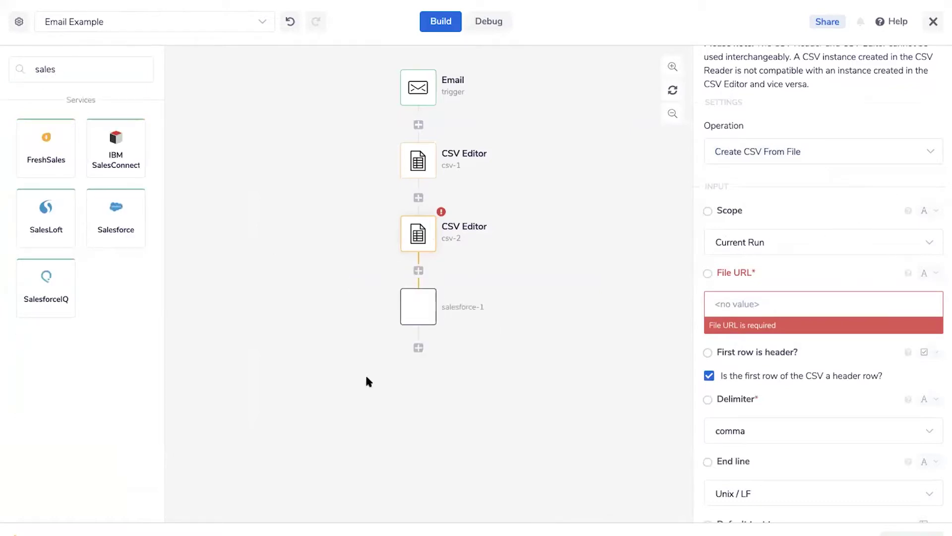
left_click(420, 317)
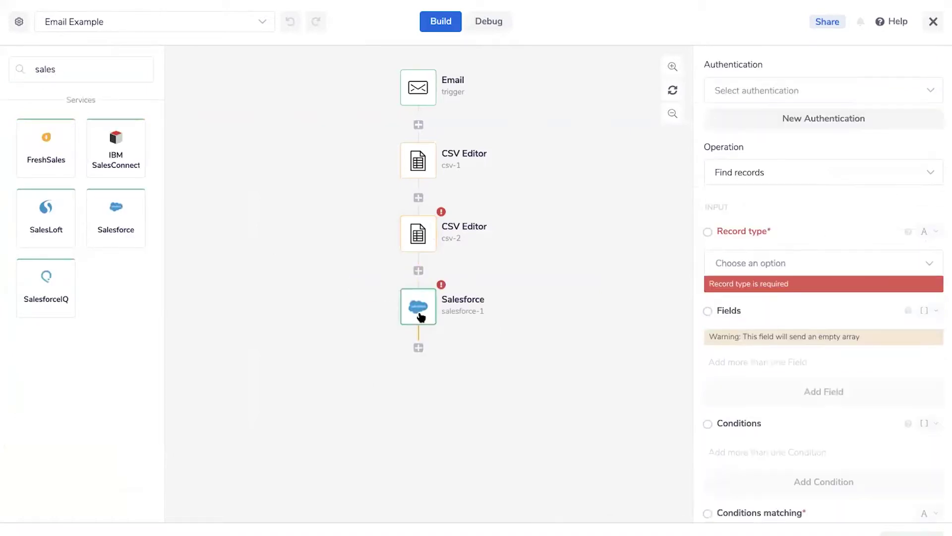
Browse the Salesforce operations and keep Find records as the operation
left_click(816, 264)
left_click(799, 173)
scroll(796, 250, "down", 2)
scroll(796, 252, "down", 1)
scroll(796, 252, "up", 2)
scroll(804, 272, "down", 2)
scroll(805, 277, "down", 5)
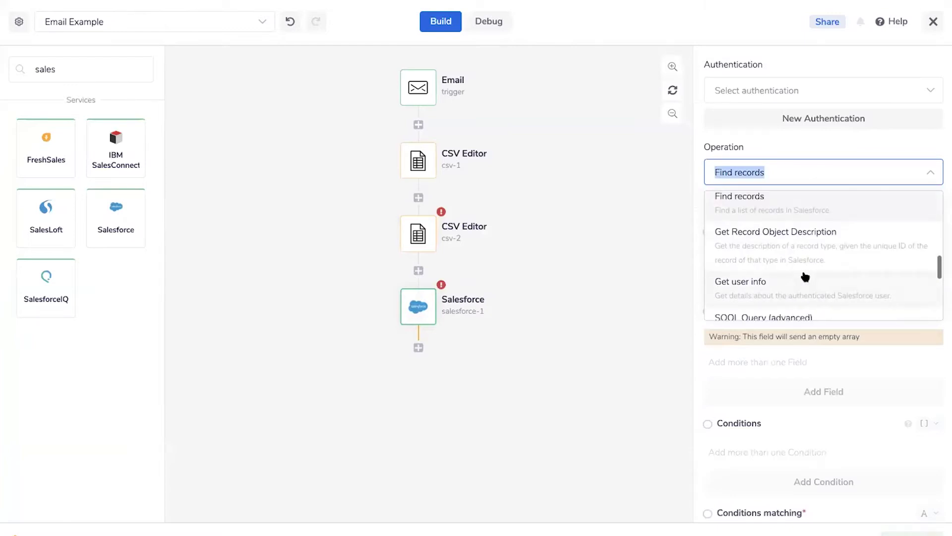
scroll(805, 276, "down", 4)
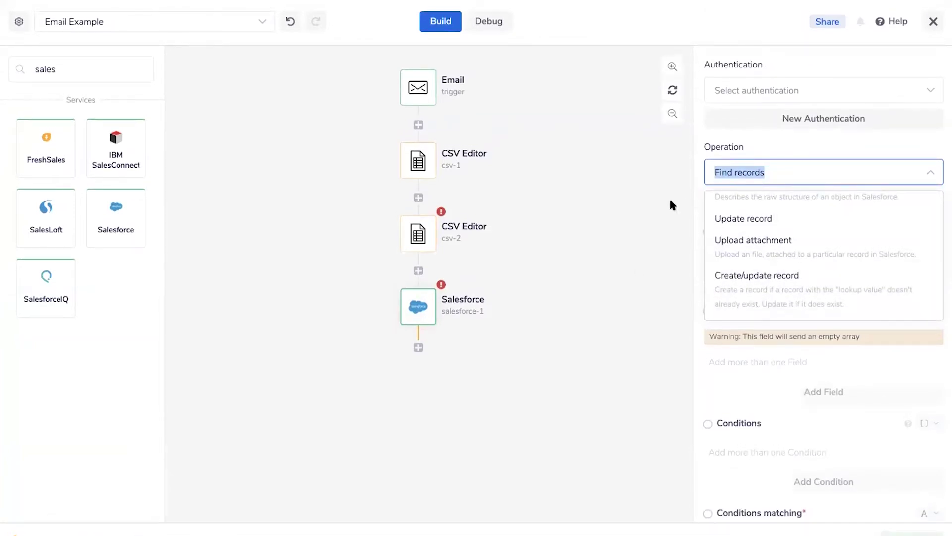
left_click(669, 199)
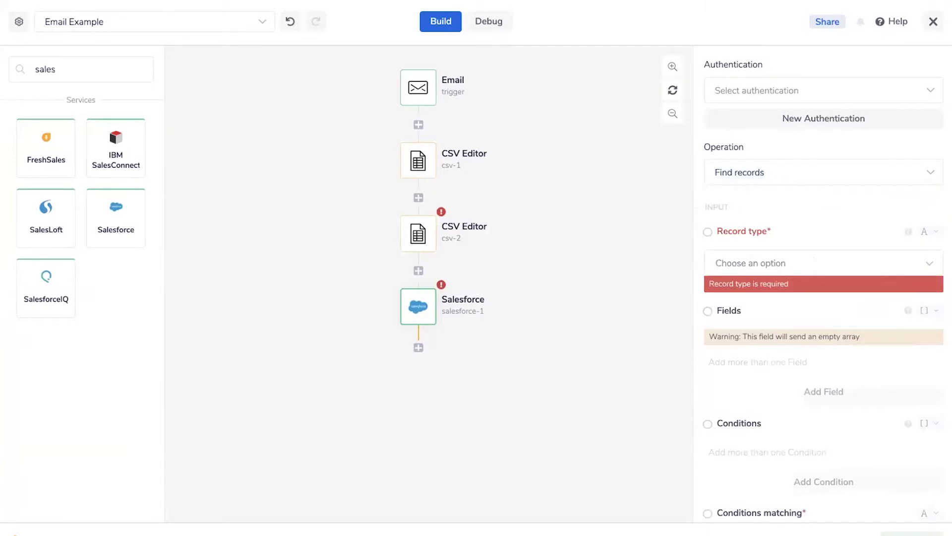
left_click(766, 171)
left_click(620, 223)
left_click(764, 171)
left_click(620, 174)
Add one empty condition to the Salesforce record search
scroll(817, 221, "down", 2)
left_click(823, 415)
left_click(777, 436)
left_click(745, 194)
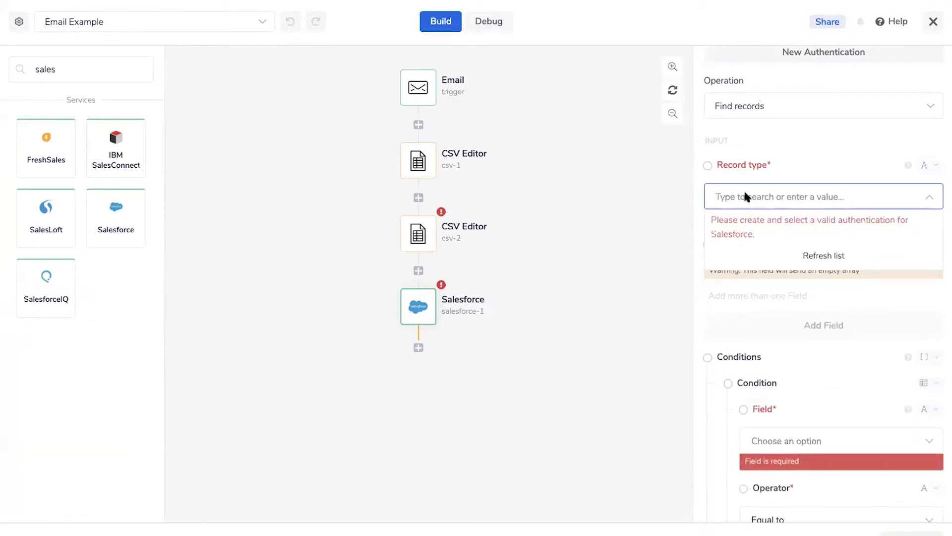
scroll(746, 195, "up", 3)
Authenticate with the first saved Salesforce account and set the record type to Lead
left_click(763, 160)
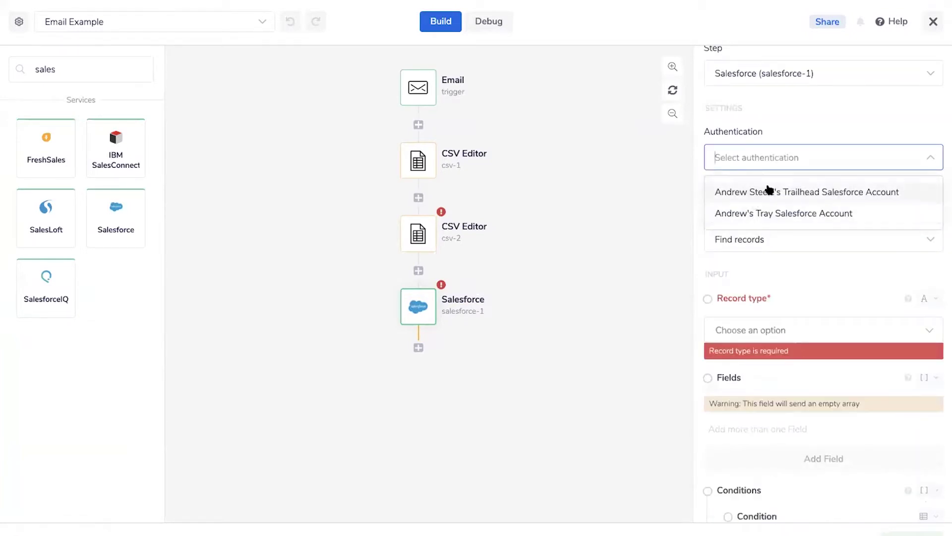
left_click(768, 191)
scroll(754, 238, "down", 2)
left_click(740, 281)
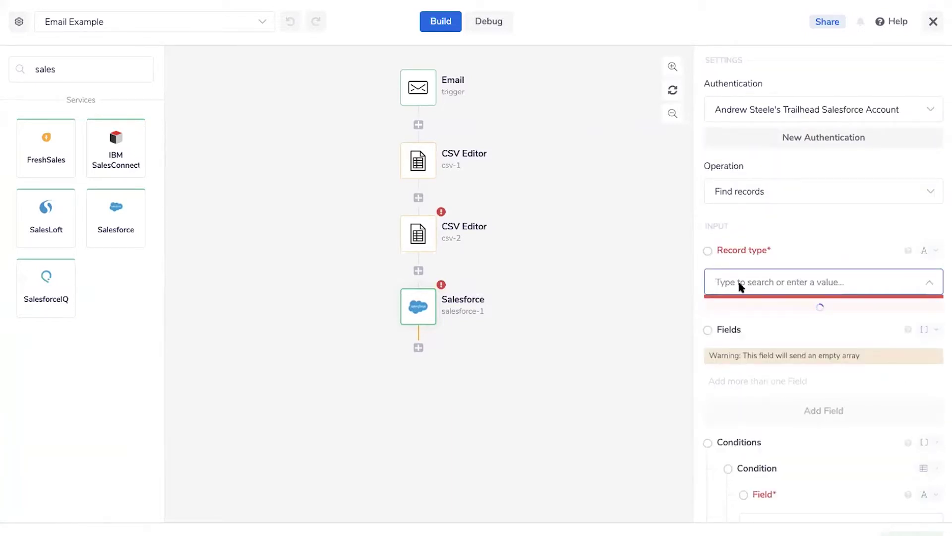
type("lead")
left_click(739, 306)
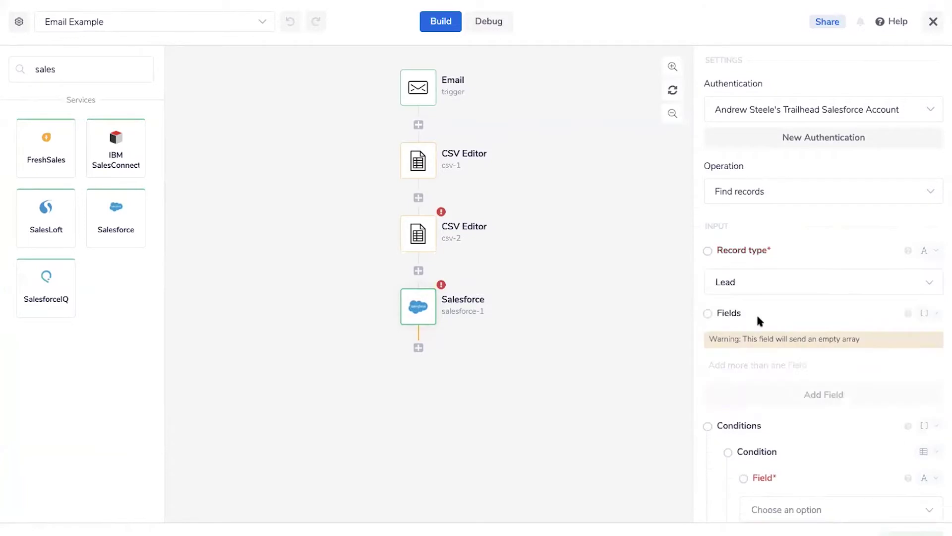
Set the condition to Email equal to the lead's email address
scroll(758, 322, "down", 3)
left_click(756, 361)
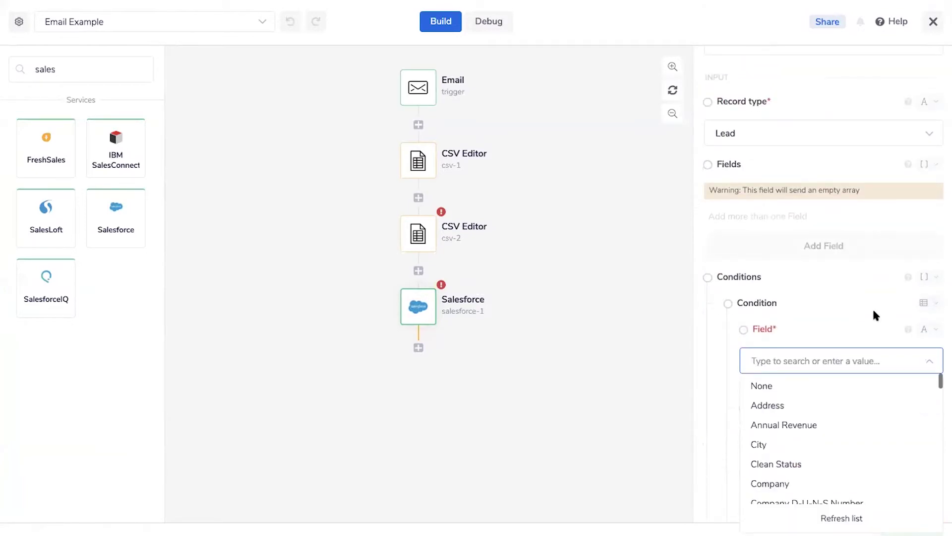
type("email")
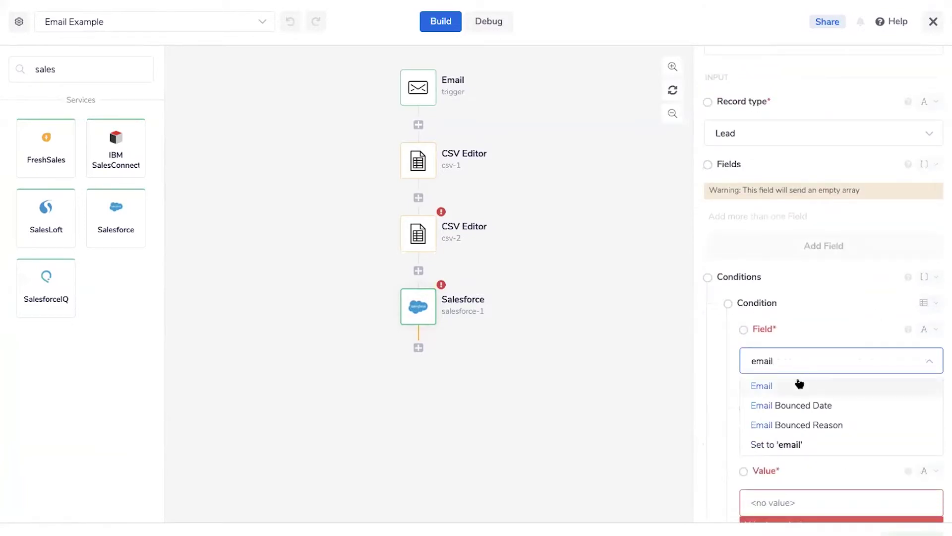
left_click(799, 386)
left_click(751, 418)
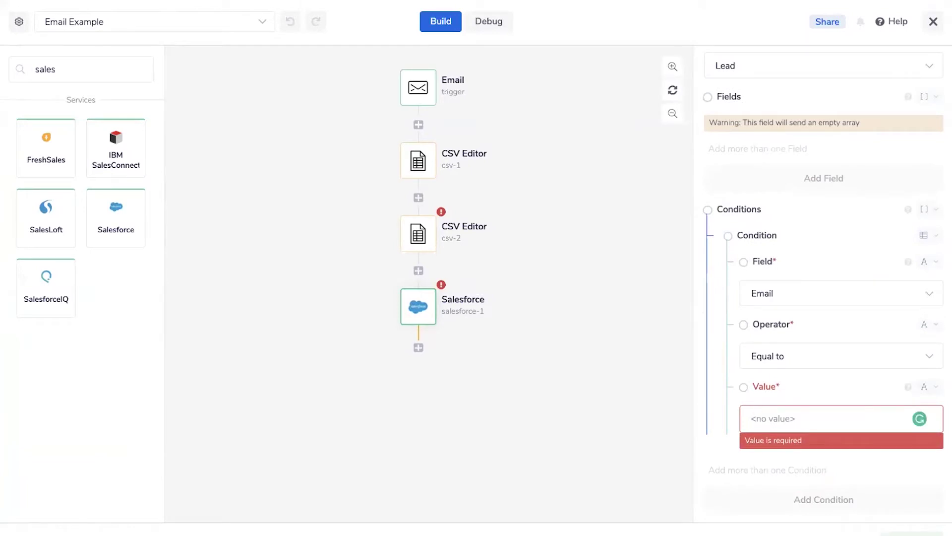
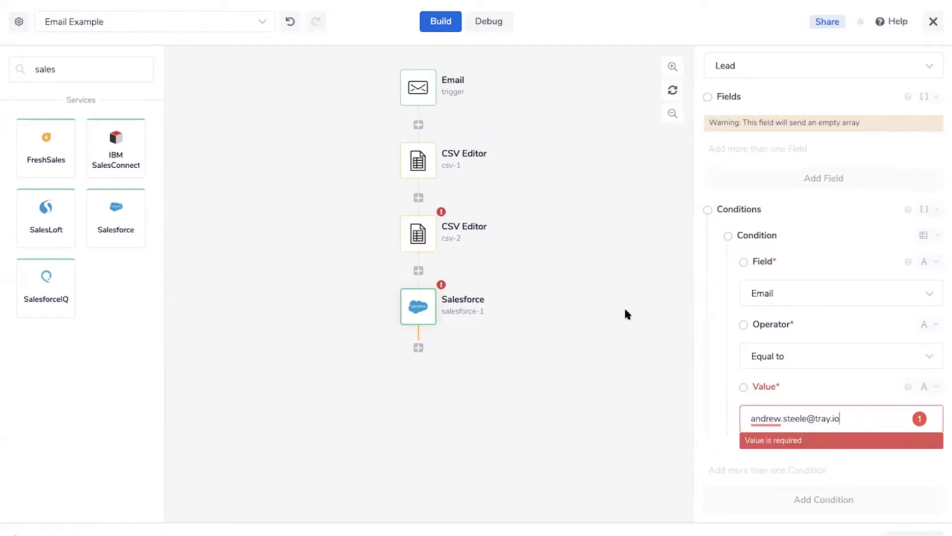
mouse_move(499, 314)
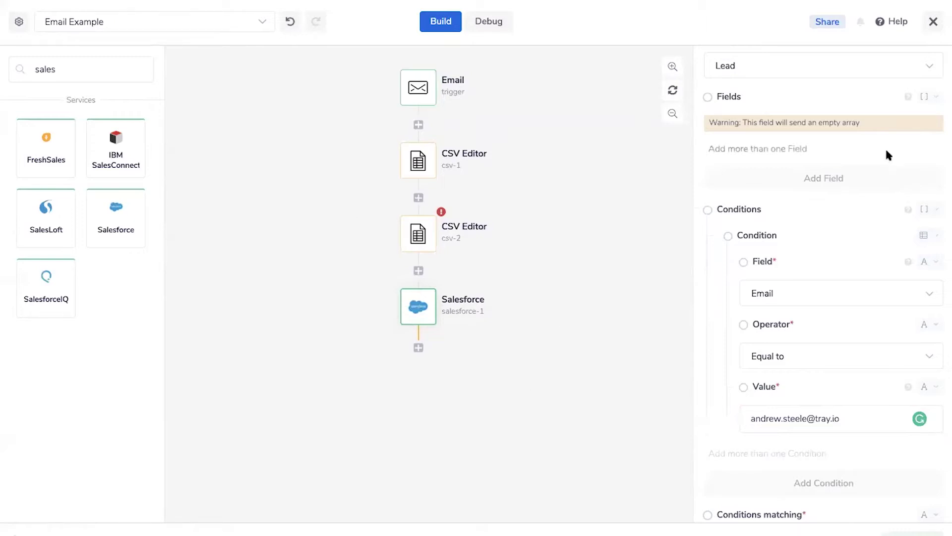
scroll(869, 249, "up", 5)
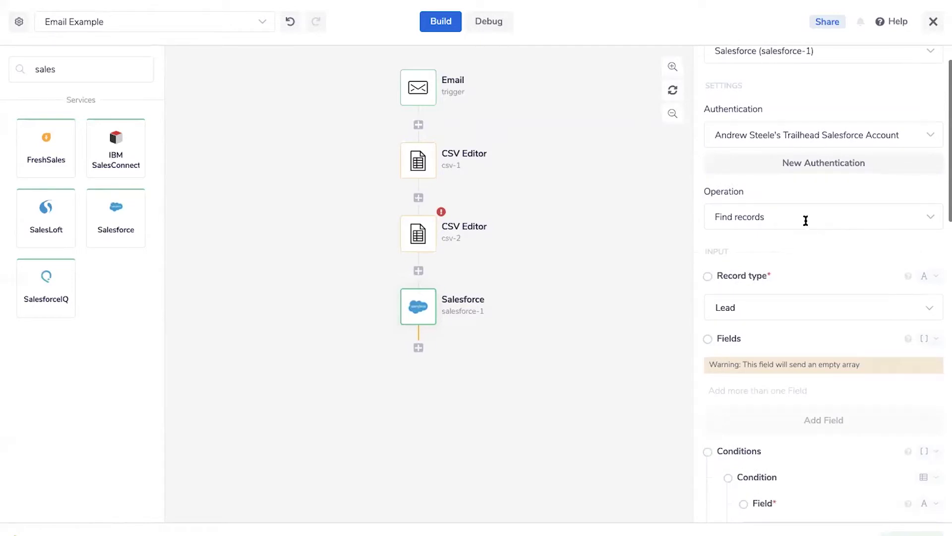
left_click(804, 219)
left_click(557, 212)
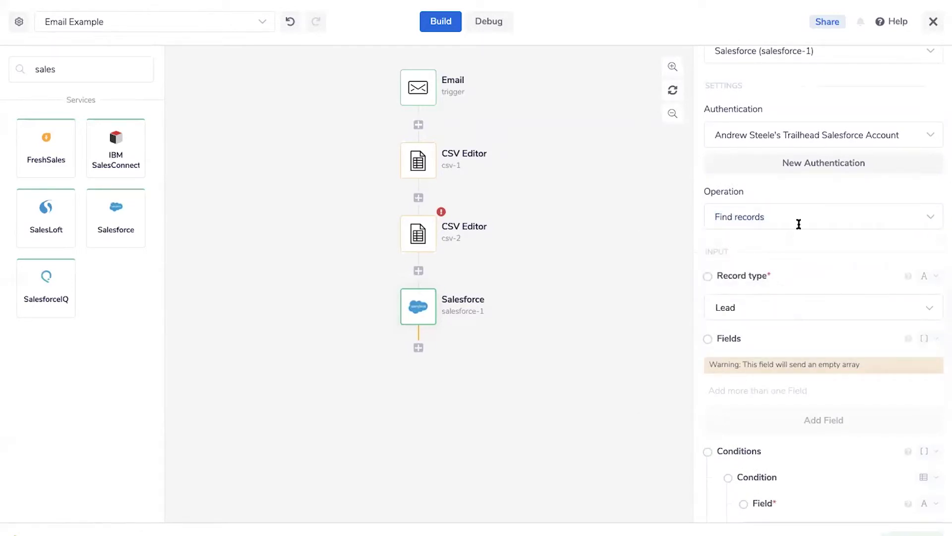
left_click(717, 225)
left_click(602, 255)
scroll(822, 256, "down", 5)
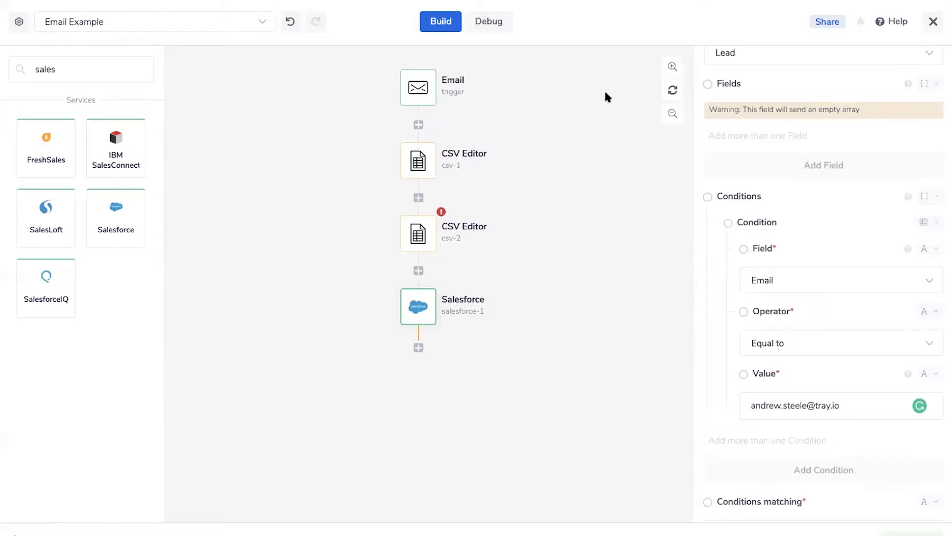
scroll(914, 149, "up", 4)
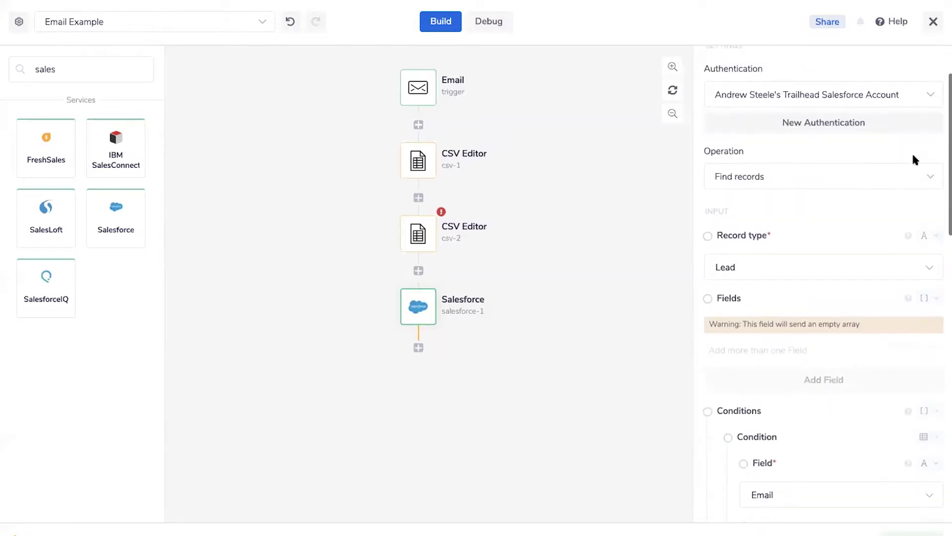
scroll(914, 158, "up", 2)
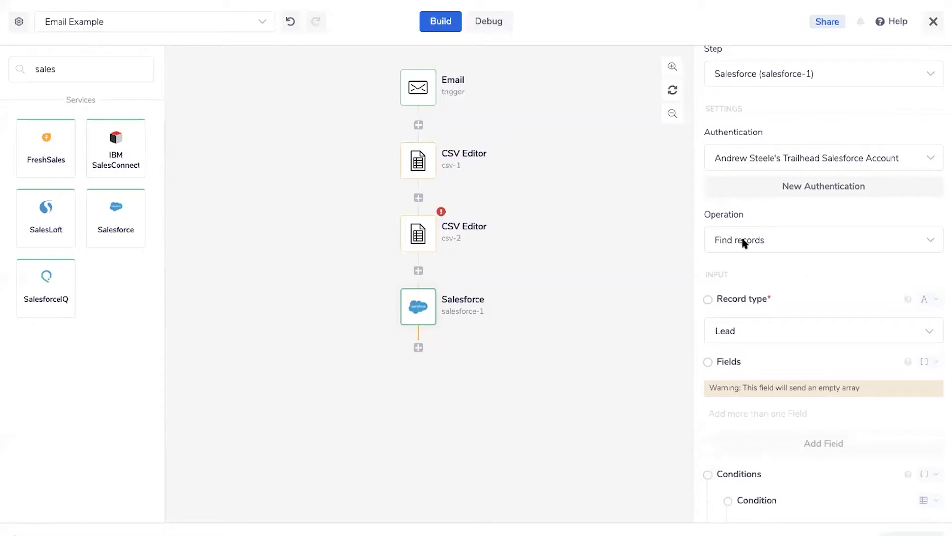
left_click(765, 234)
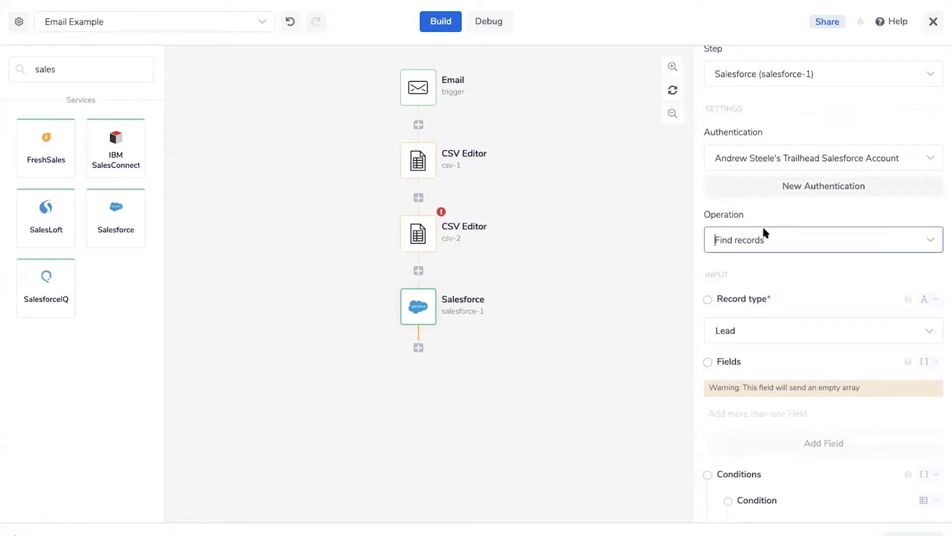
scroll(752, 309, "down", 10)
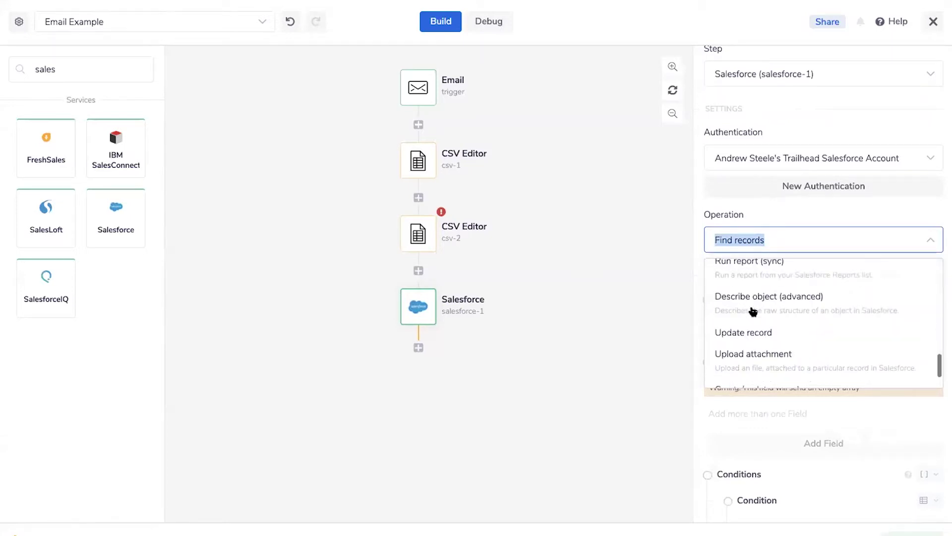
left_click(611, 235)
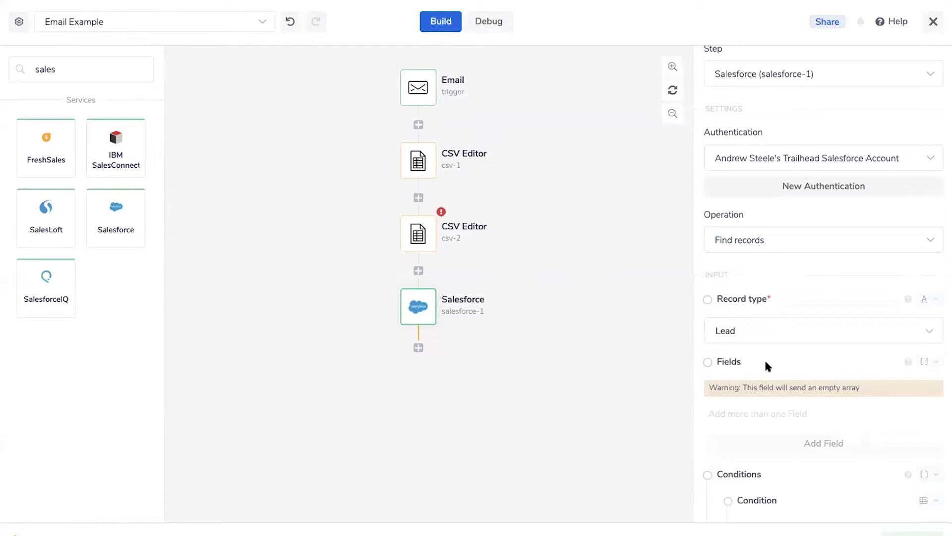
scroll(765, 362, "down", 2)
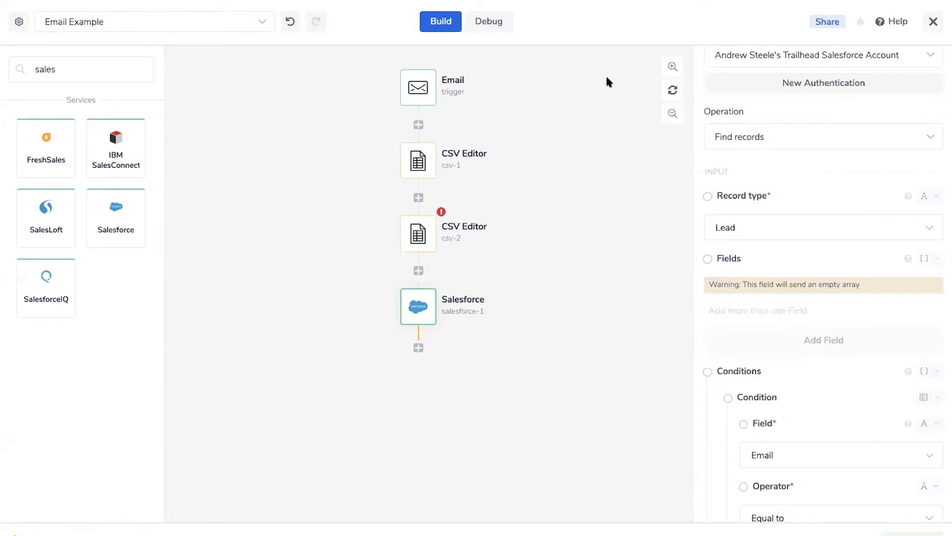
Search connectors for 'http' and add an Http Client step below salesforce-1
double_click(76, 77)
type("dun")
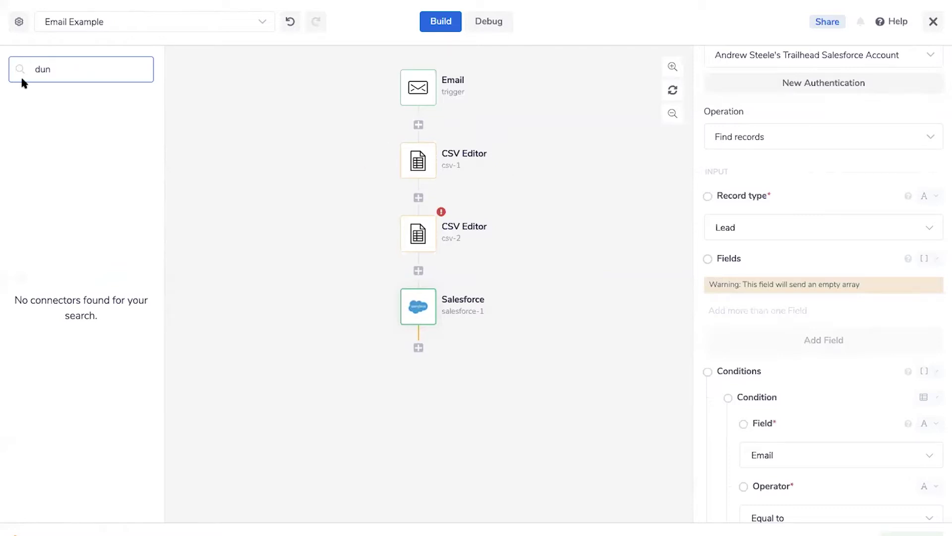
double_click(50, 70)
type("http")
left_click_drag(43, 135, 417, 347)
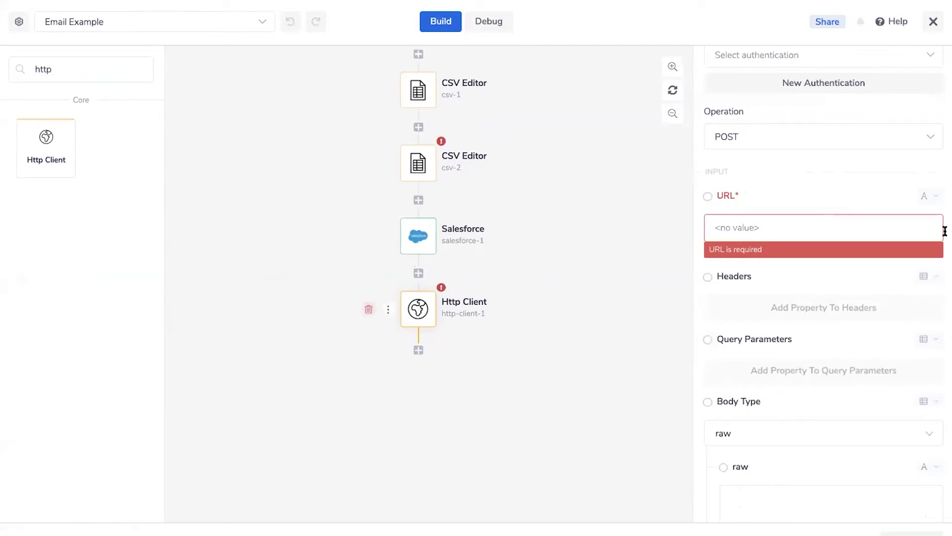
scroll(880, 217, "up", 3)
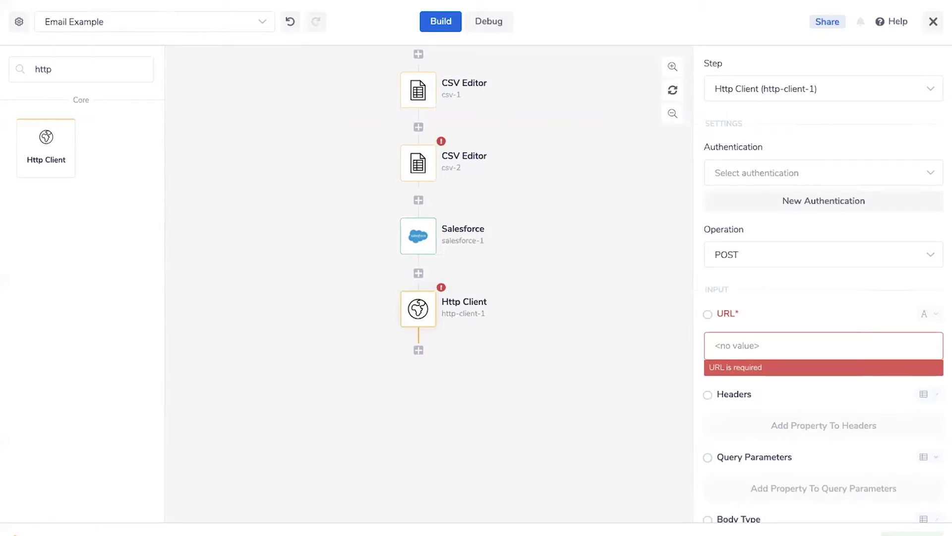
scroll(412, 198, "up", 2)
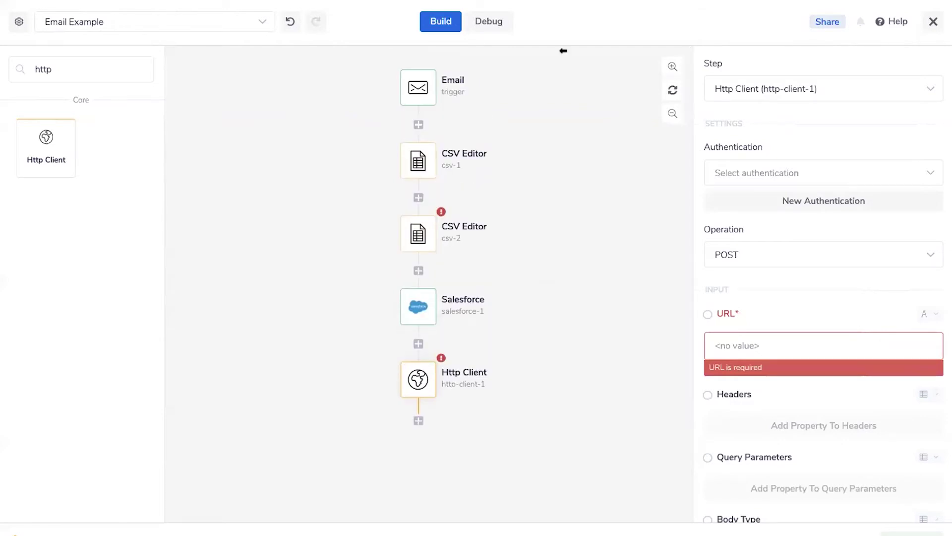
Close Email Example and open the Stripe/SFDC Integration workflow found by searching 'stripe'
left_click(932, 23)
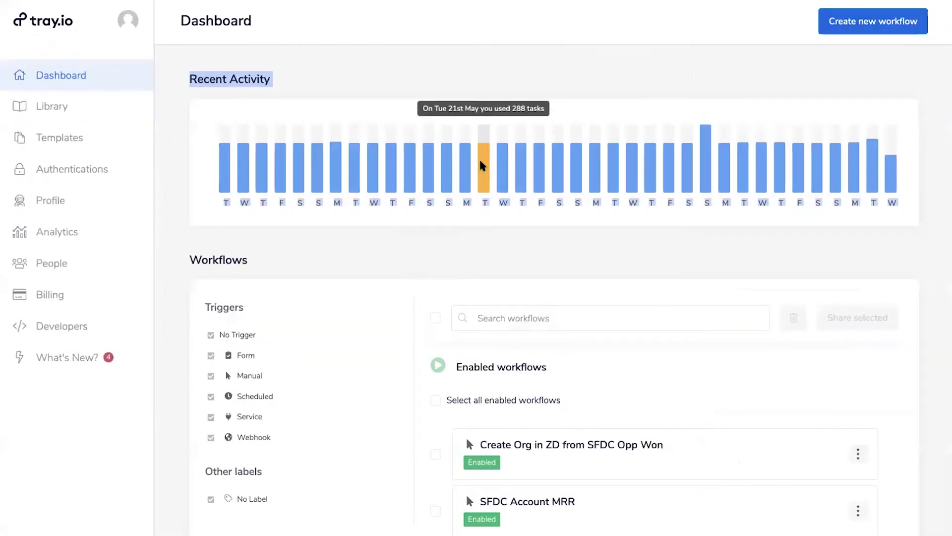
scroll(480, 173, "down", 4)
key("ctrl+f")
type("stripe")
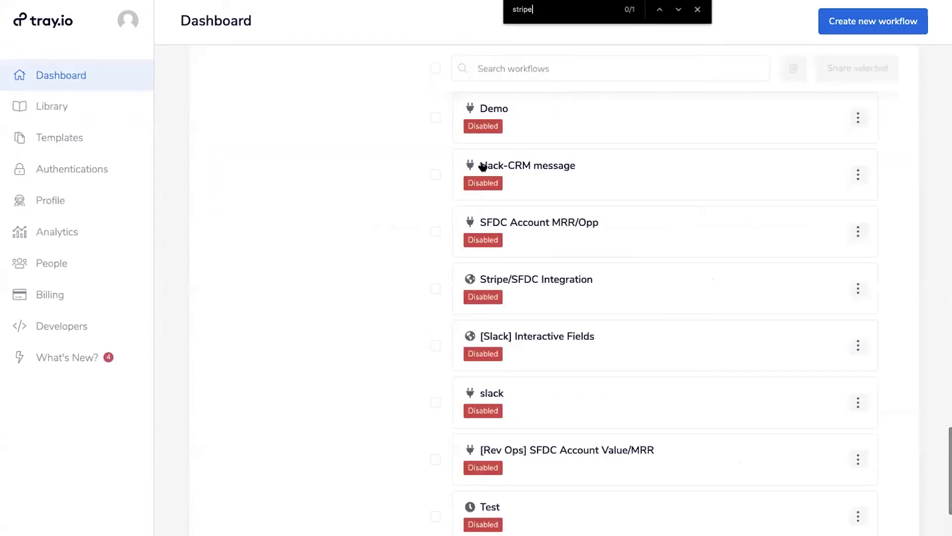
left_click(536, 273)
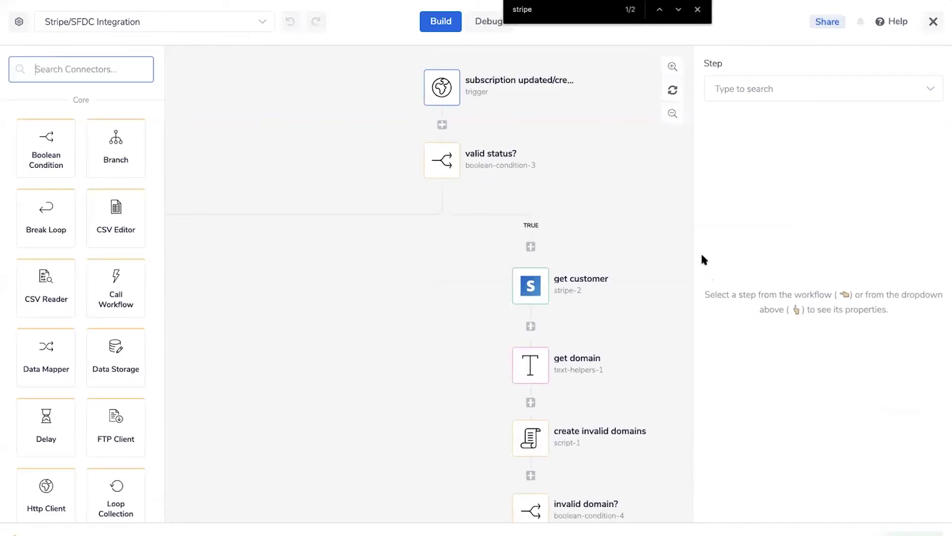
scroll(602, 354, "down", 3)
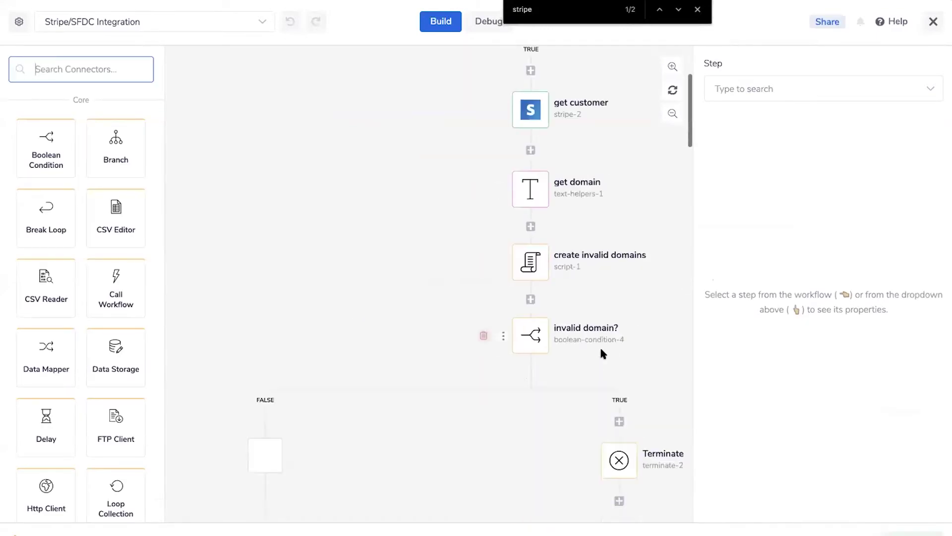
scroll(602, 353, "down", 3)
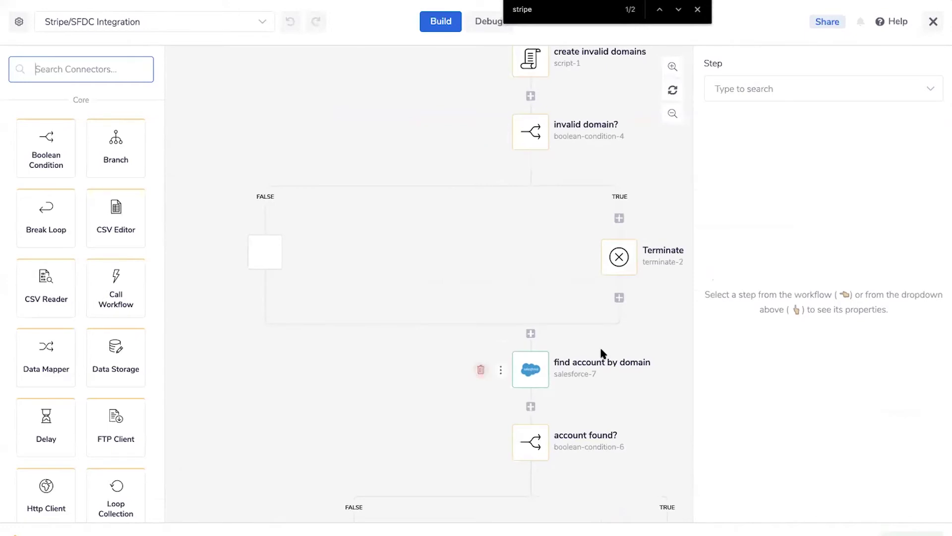
scroll(602, 353, "down", 2)
scroll(601, 353, "right", 3)
scroll(601, 353, "up", 2)
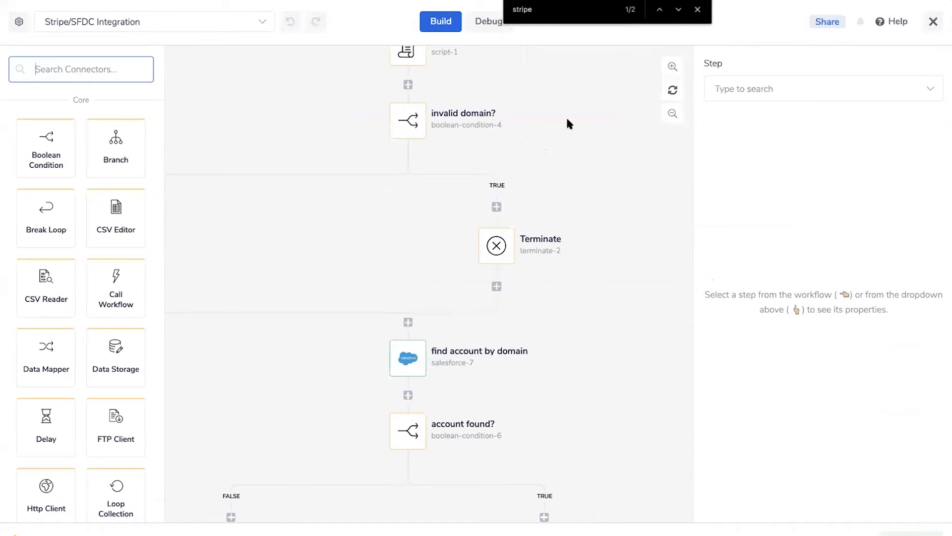
Return to the dashboard and open the Stripe to SFDC workflow instead
left_click(935, 24)
scroll(650, 147, "down", 2)
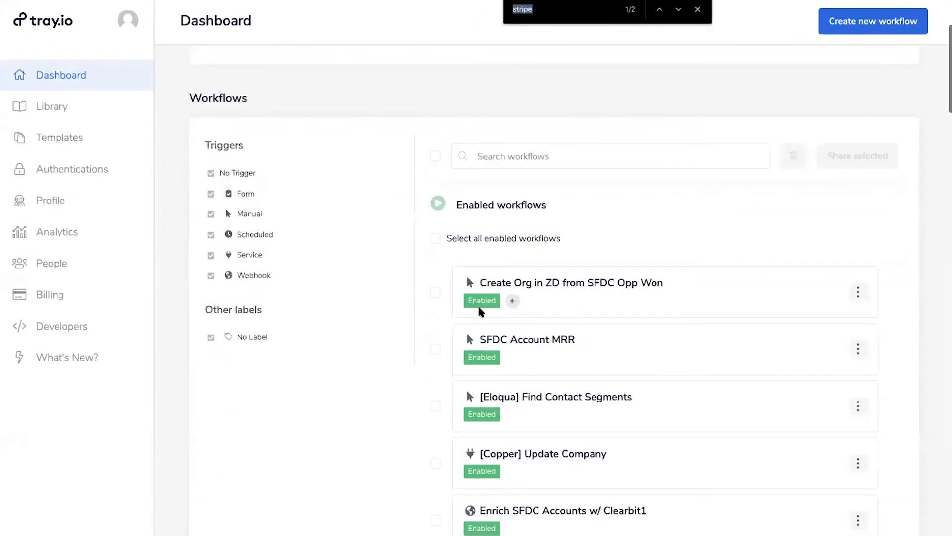
type("stripe")
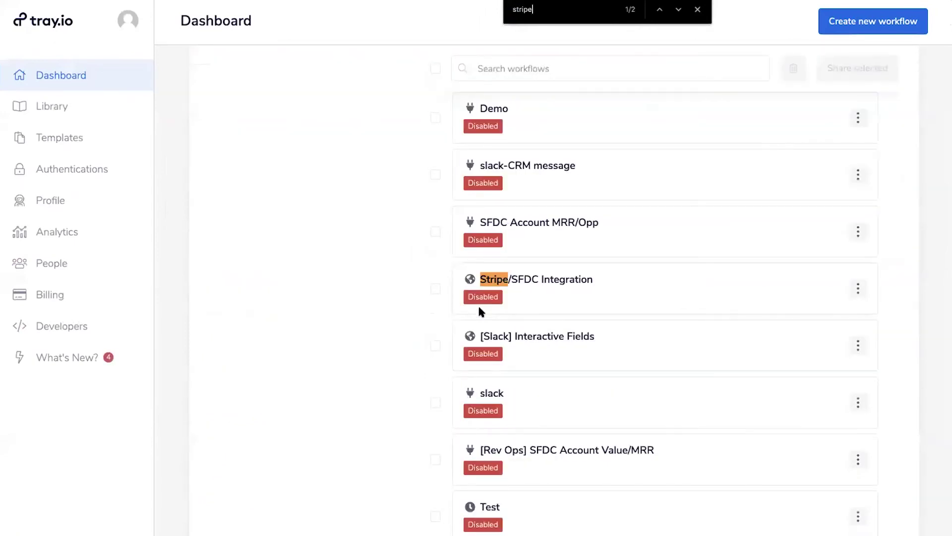
scroll(483, 328, "down", 5)
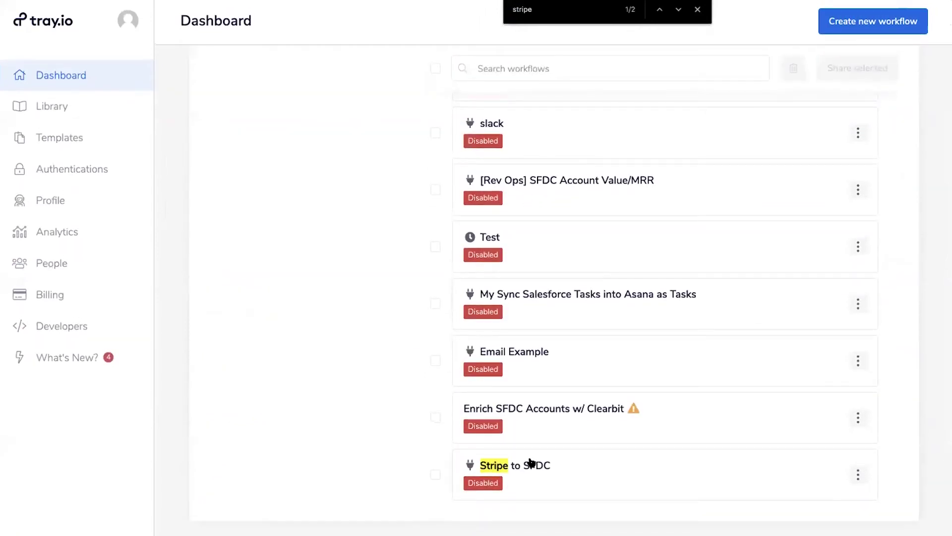
key("ctrl+Return")
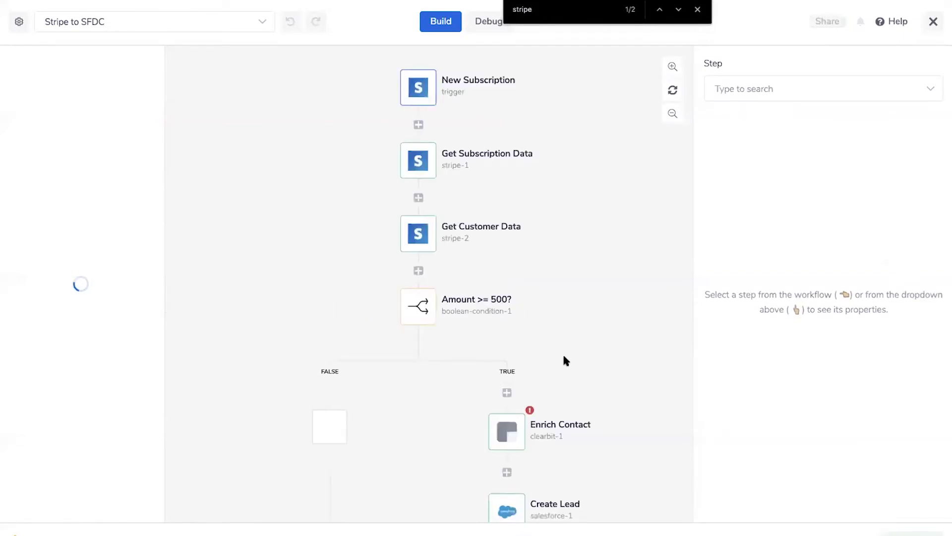
scroll(563, 356, "down", 5)
scroll(566, 360, "up", 1)
left_click(507, 359)
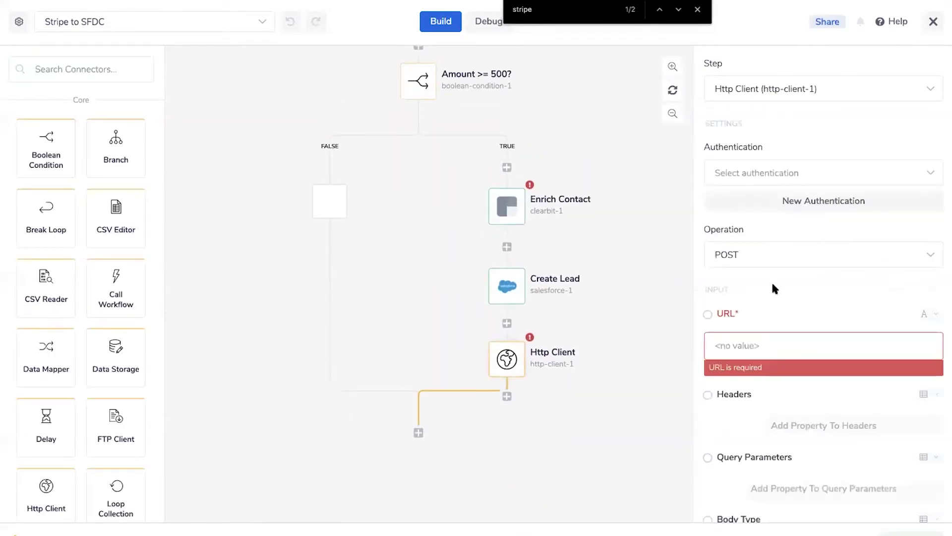
left_click(511, 287)
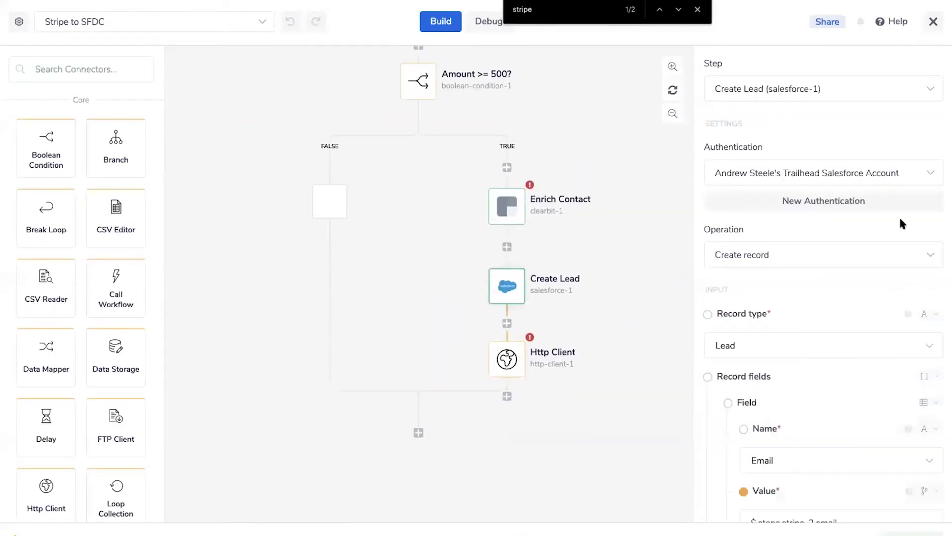
scroll(831, 404, "down", 5)
scroll(831, 404, "down", 2)
left_click(791, 267)
left_click_drag(791, 265, 737, 266)
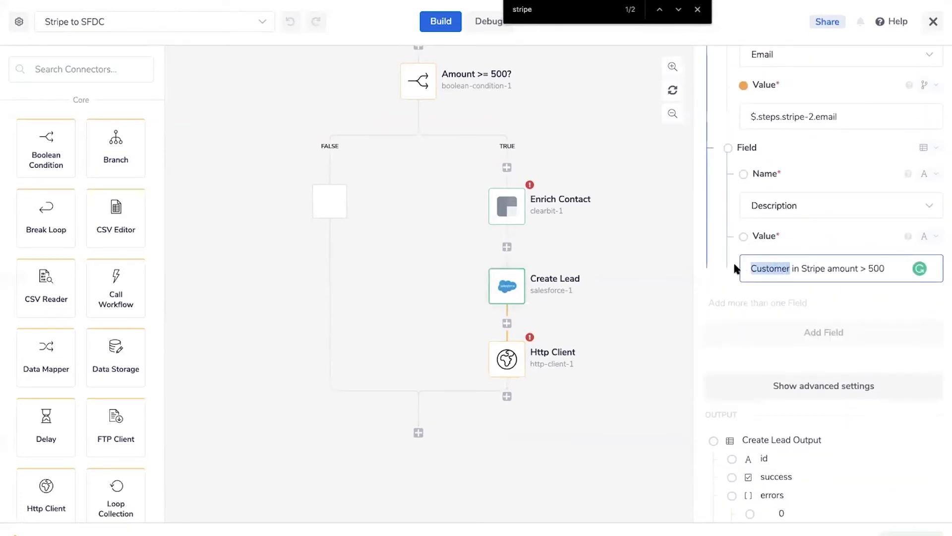
left_click(784, 266)
scroll(501, 272, "up", 1)
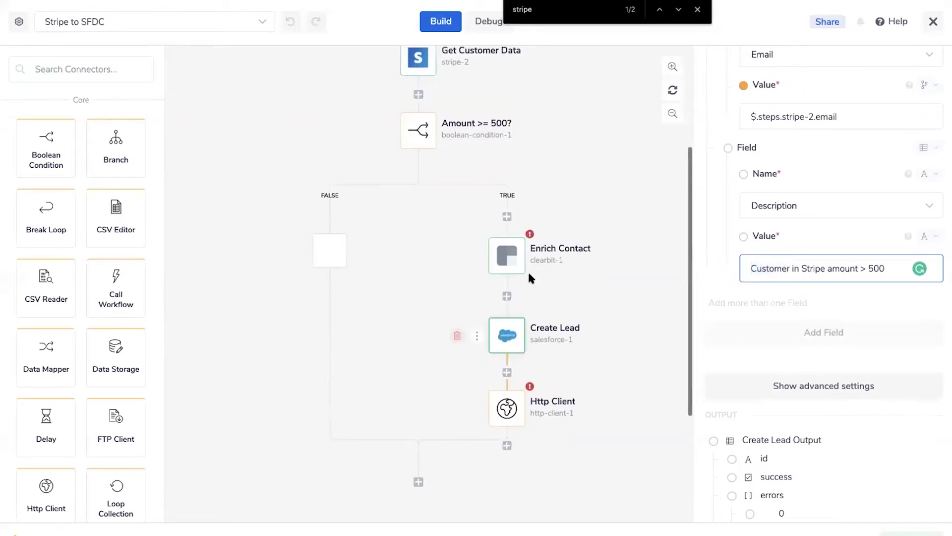
scroll(511, 216, "up", 3)
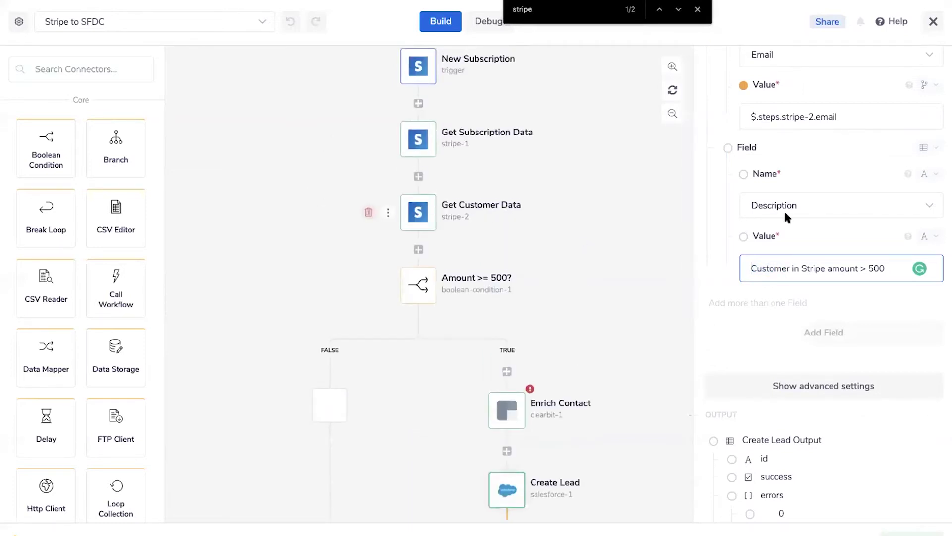
double_click(778, 268)
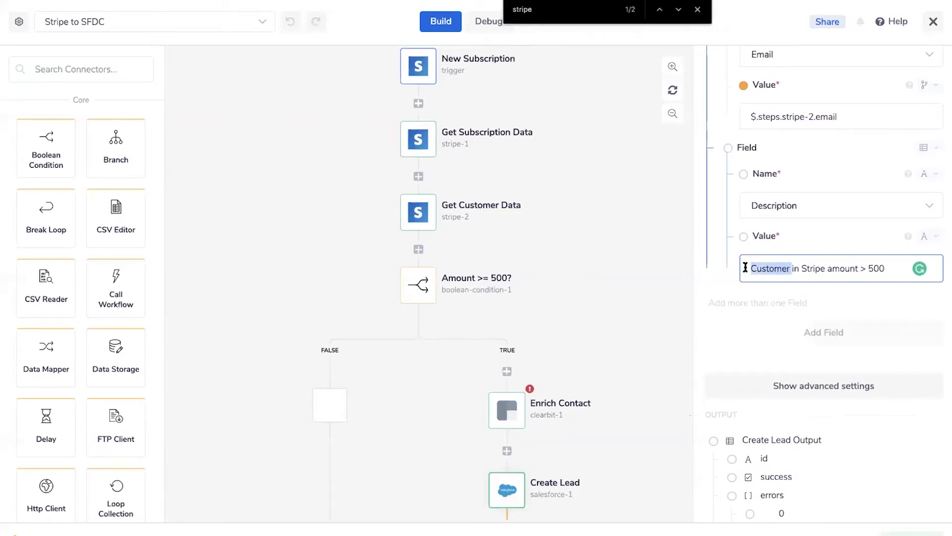
scroll(367, 159, "up", 1)
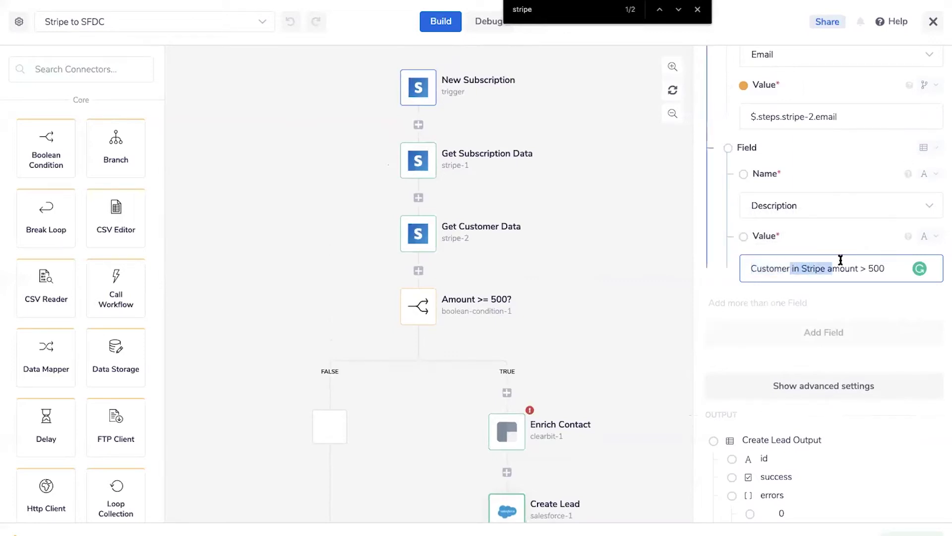
left_click(790, 270)
left_click_drag(791, 268, 733, 265)
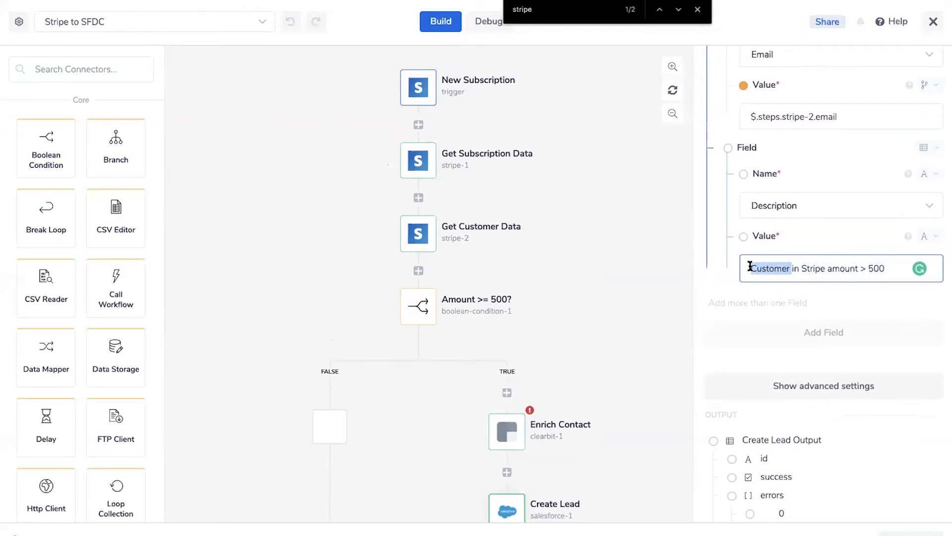
Replace 'Customer' in the Description with a $.steps reference
key("BackSpace")
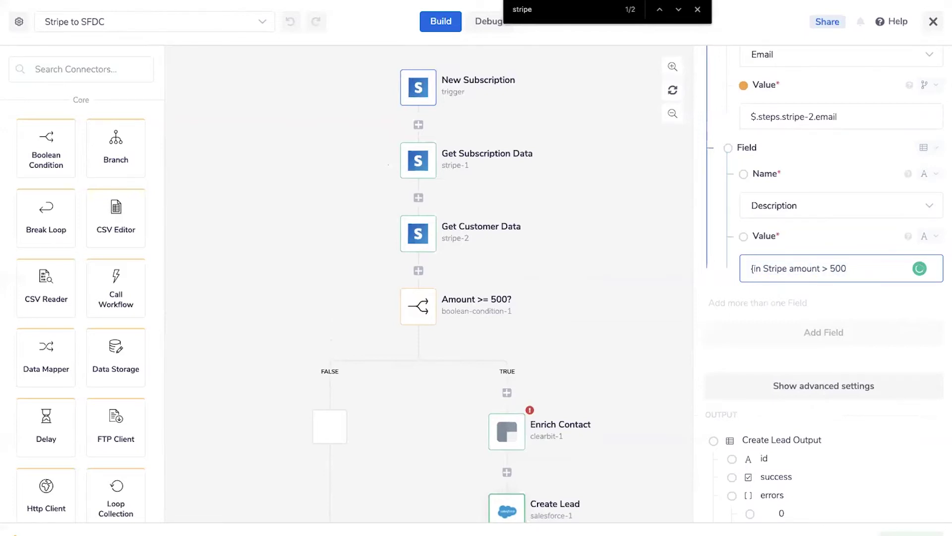
type("C")
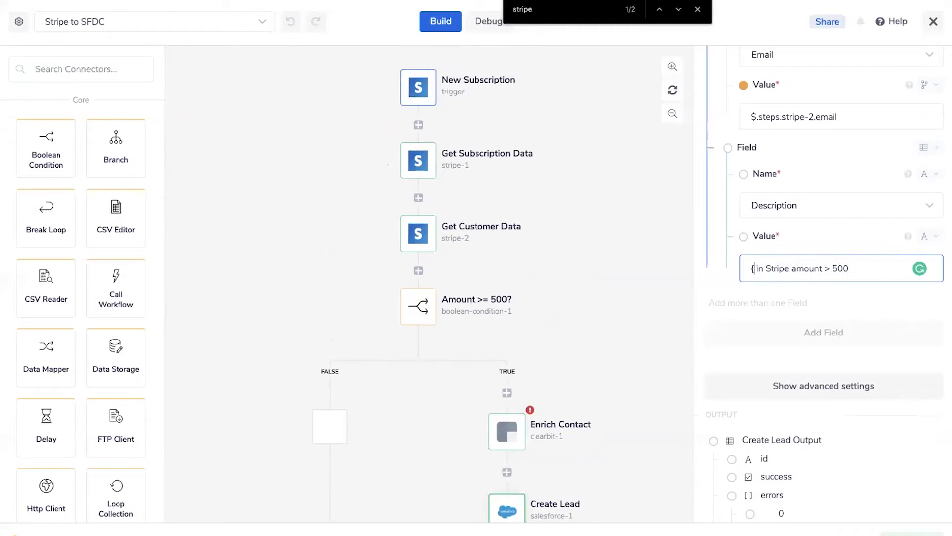
type("$")
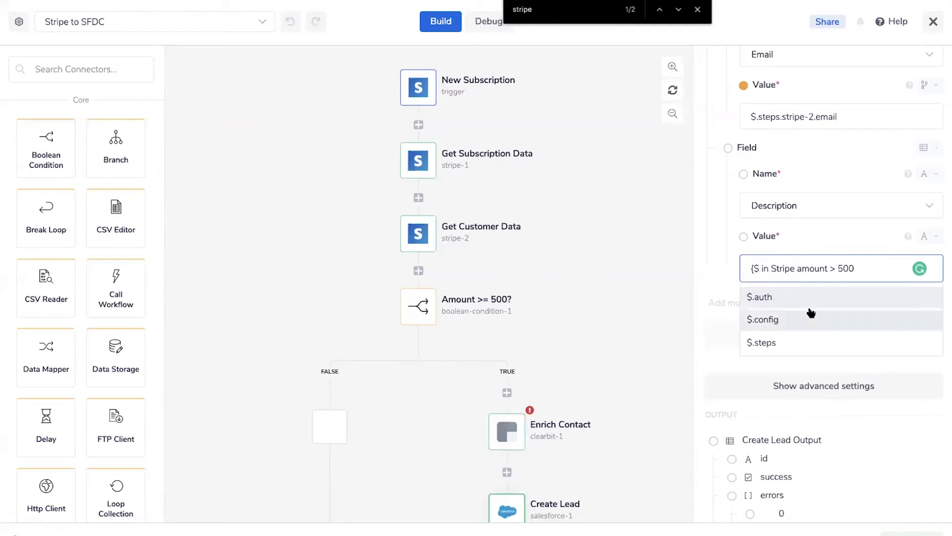
left_click(777, 341)
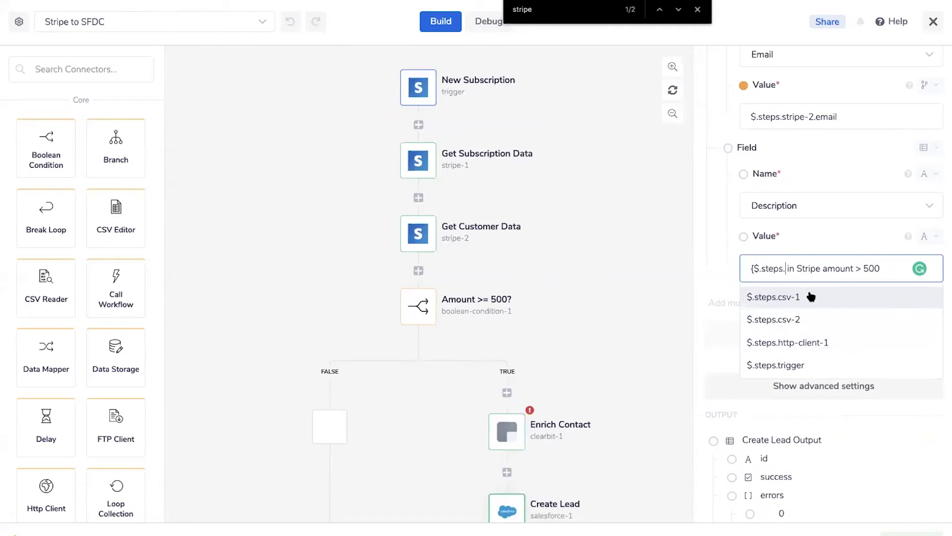
scroll(799, 340, "down", 1)
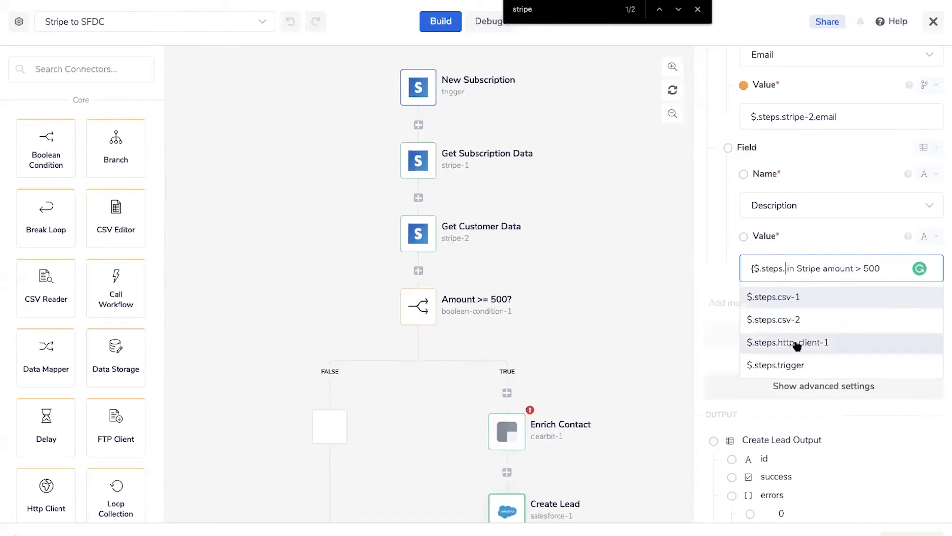
scroll(799, 340, "up", 1)
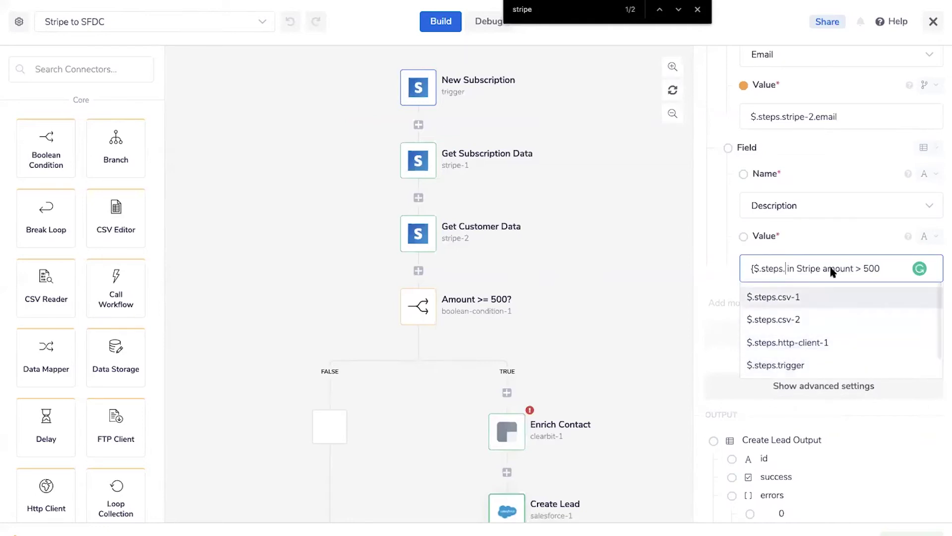
Complete the reference as $.steps.trigger.subject and finish editing the Description
type("s")
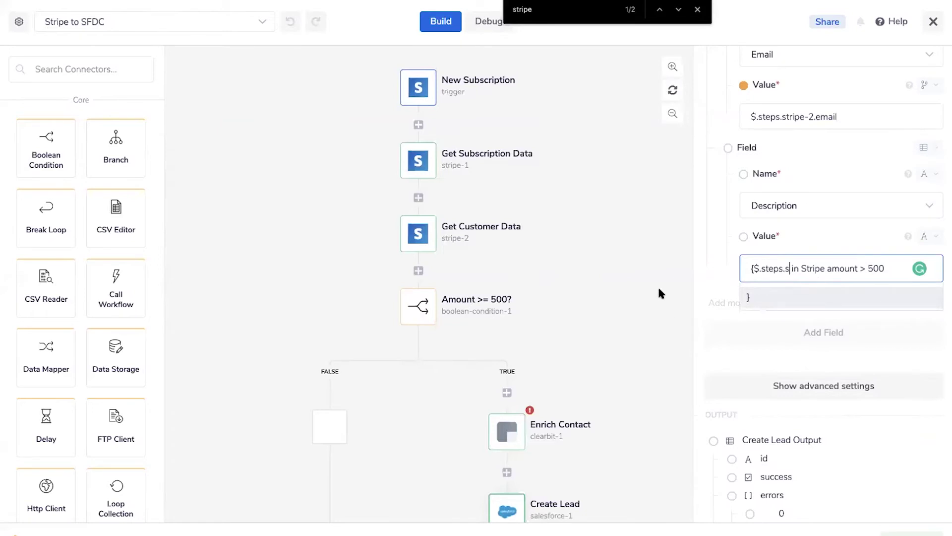
key("BackSpace")
scroll(810, 305, "down", 1)
left_click(794, 343)
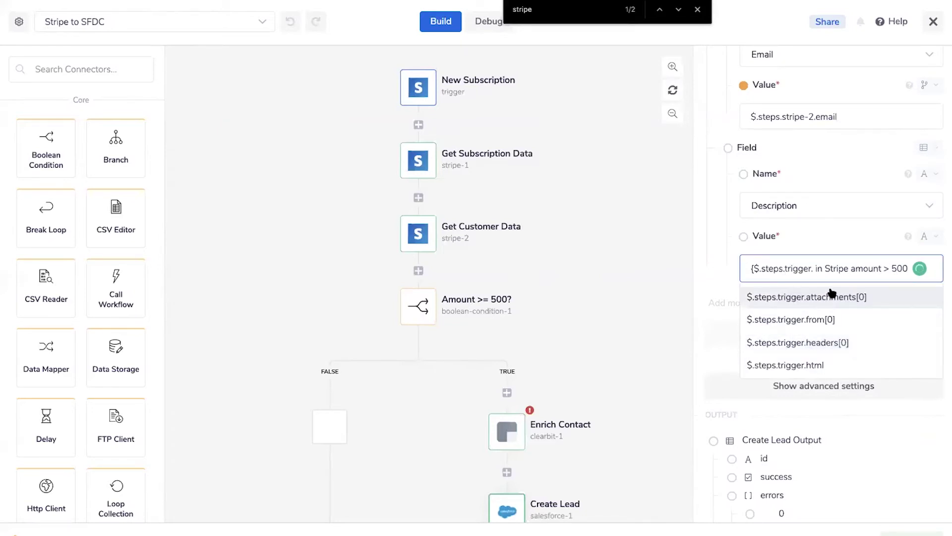
scroll(799, 364, "down", 2)
scroll(828, 319, "down", 2)
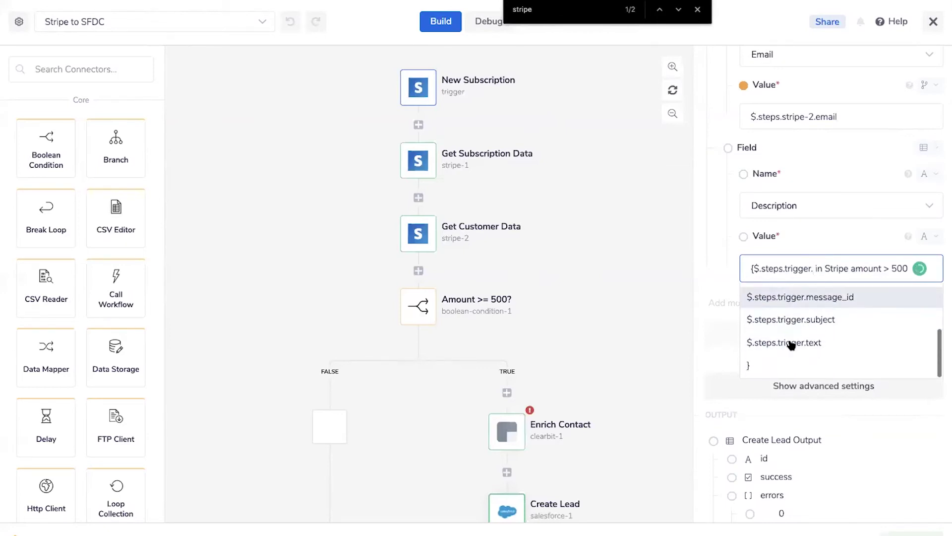
left_click(801, 319)
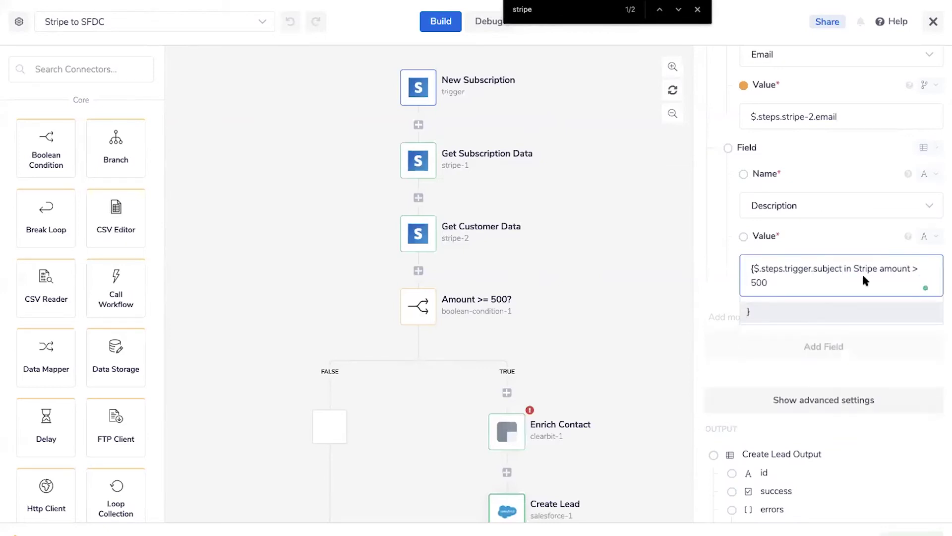
left_click(624, 204)
Reload the page, discarding edits, and reopen the Create Lead step
key("super+r")
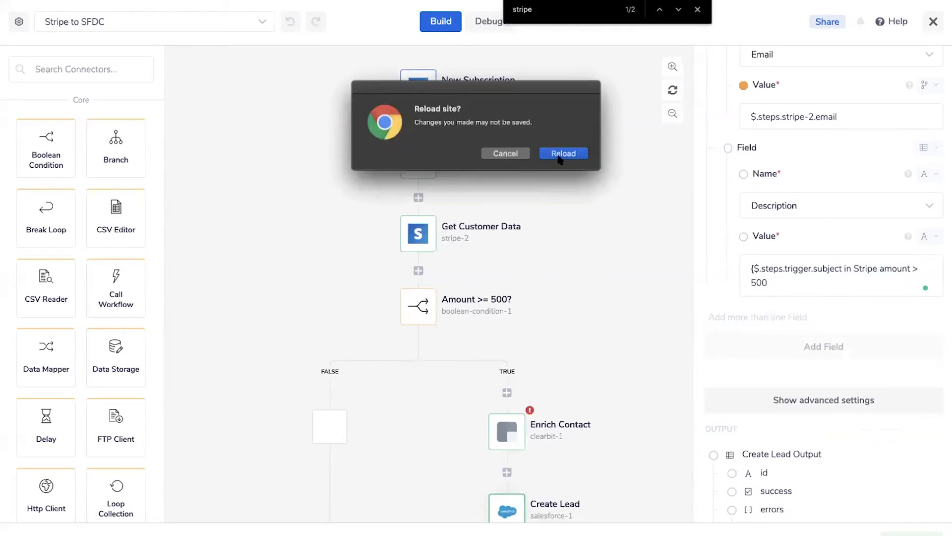
left_click(563, 152)
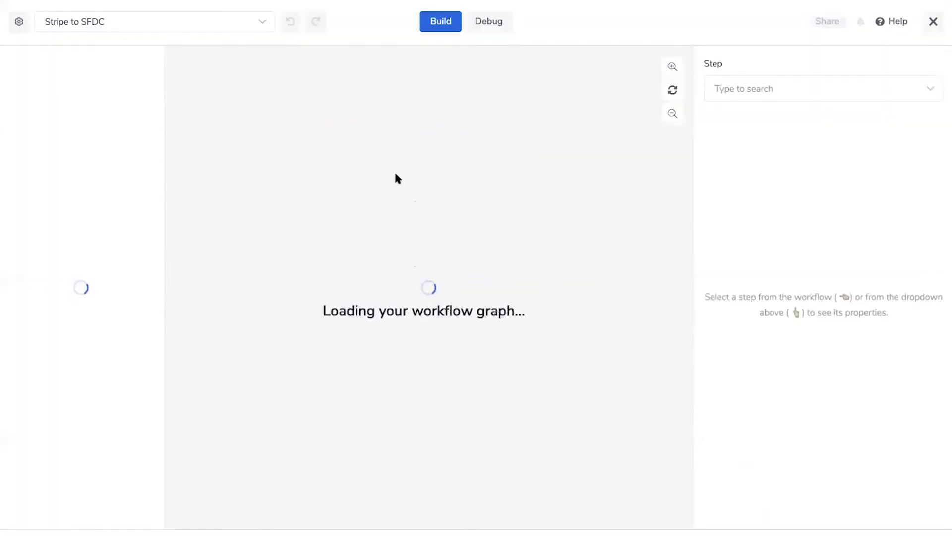
scroll(517, 361, "down", 4)
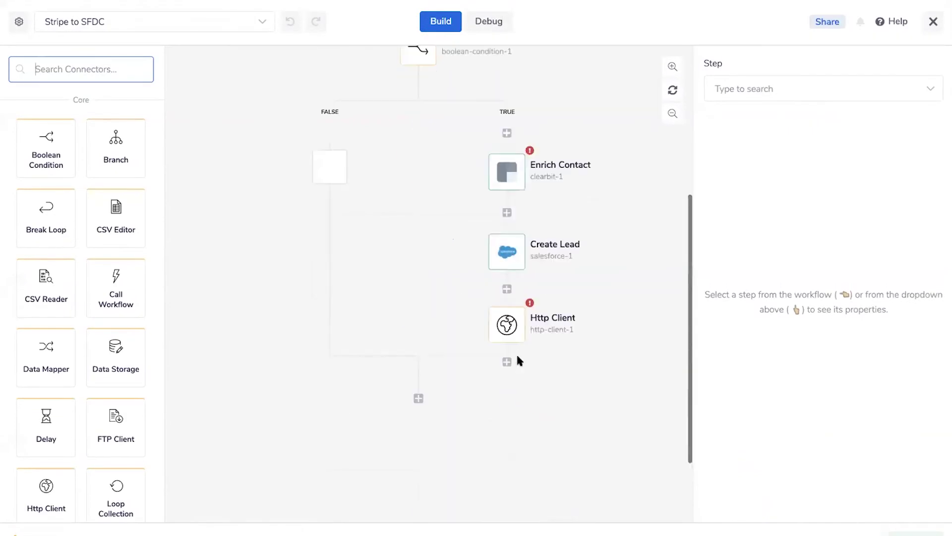
left_click(509, 263)
scroll(712, 251, "down", 5)
Replace 'Customer' in the Description with {$.steps.stripe-2.email}
left_click(750, 376)
double_click(793, 377)
type("{$")
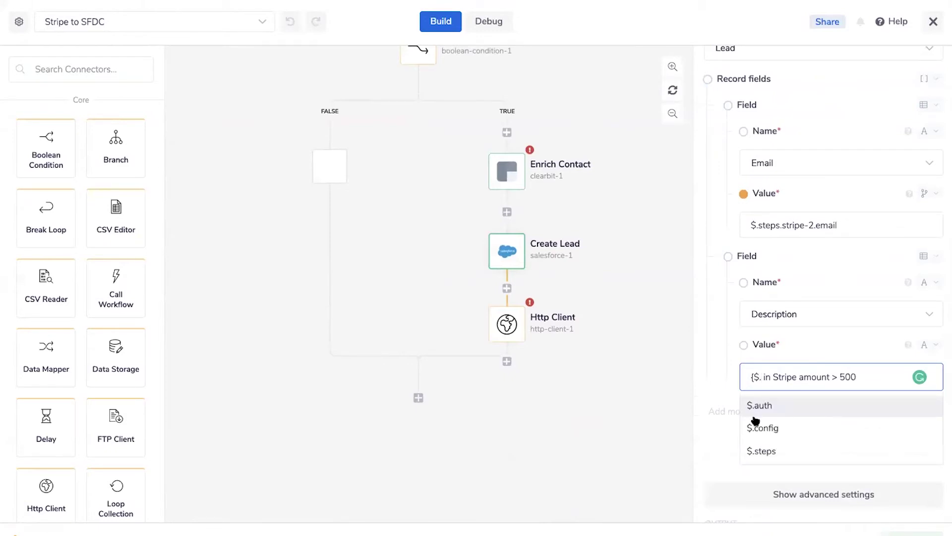
left_click(753, 453)
scroll(850, 437, "down", 1)
scroll(850, 437, "down", 2)
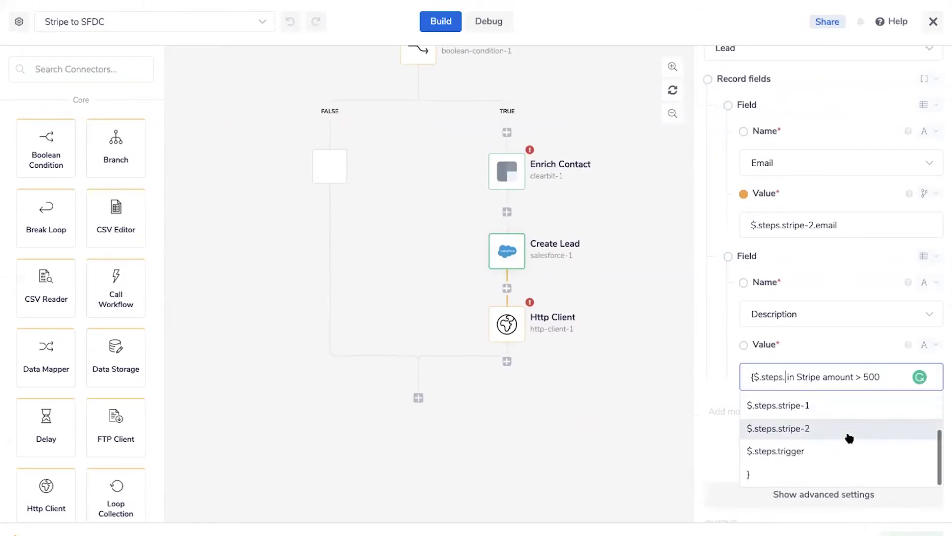
left_click(804, 428)
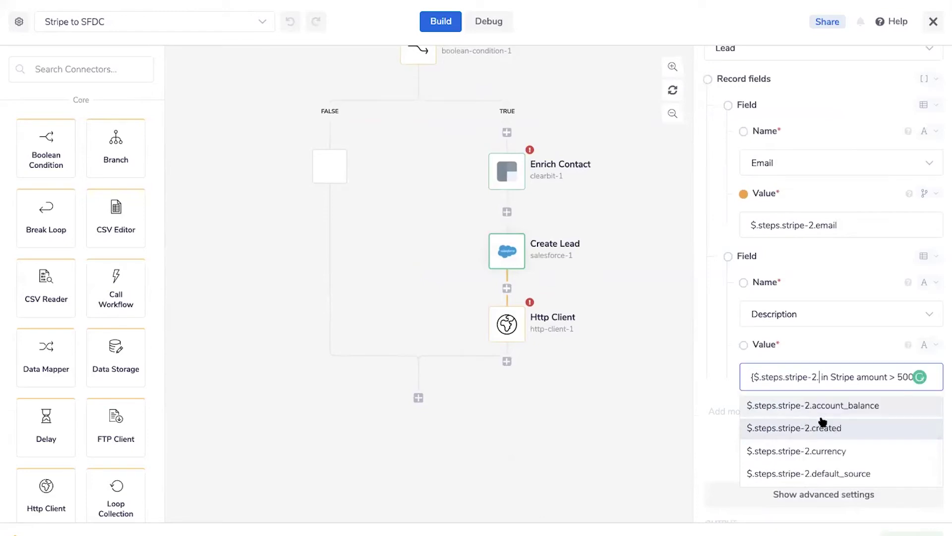
scroll(818, 422, "down", 5)
scroll(823, 421, "up", 2)
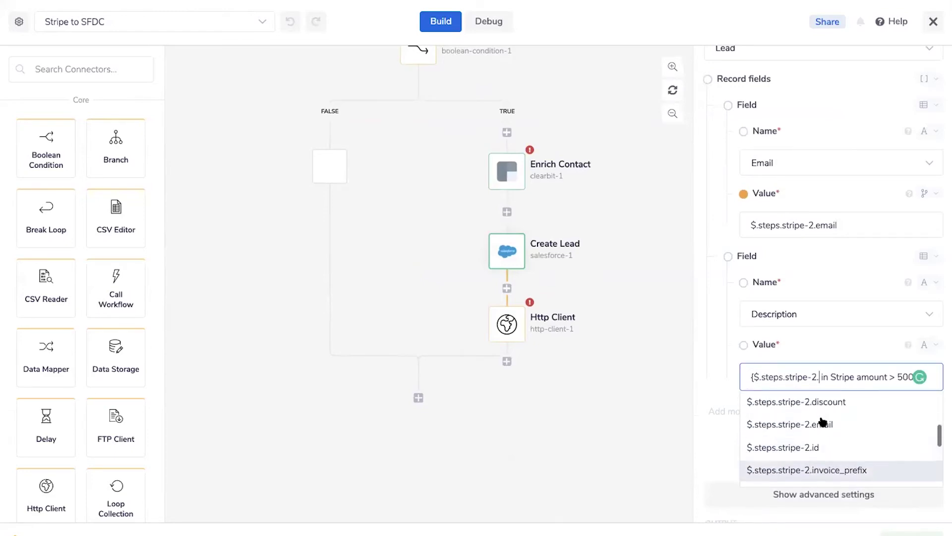
left_click(820, 423)
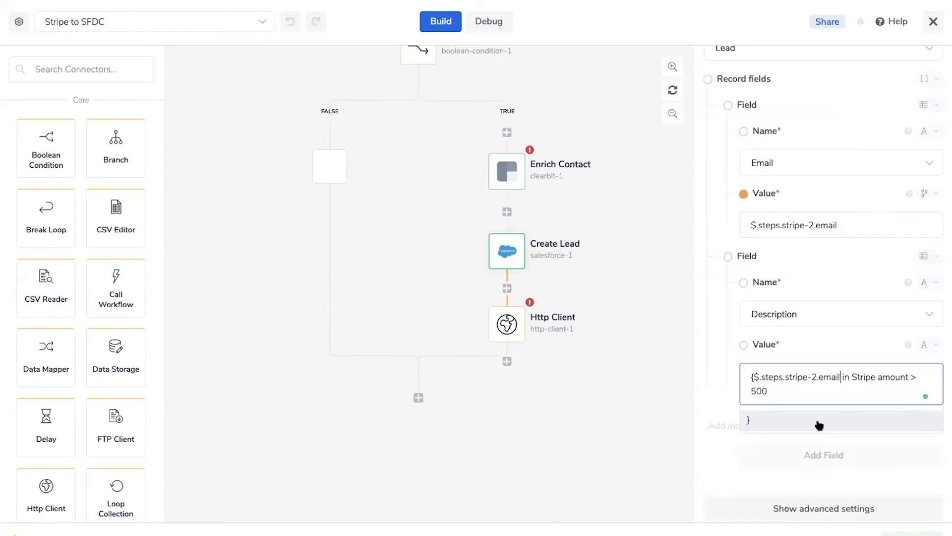
left_click(819, 425)
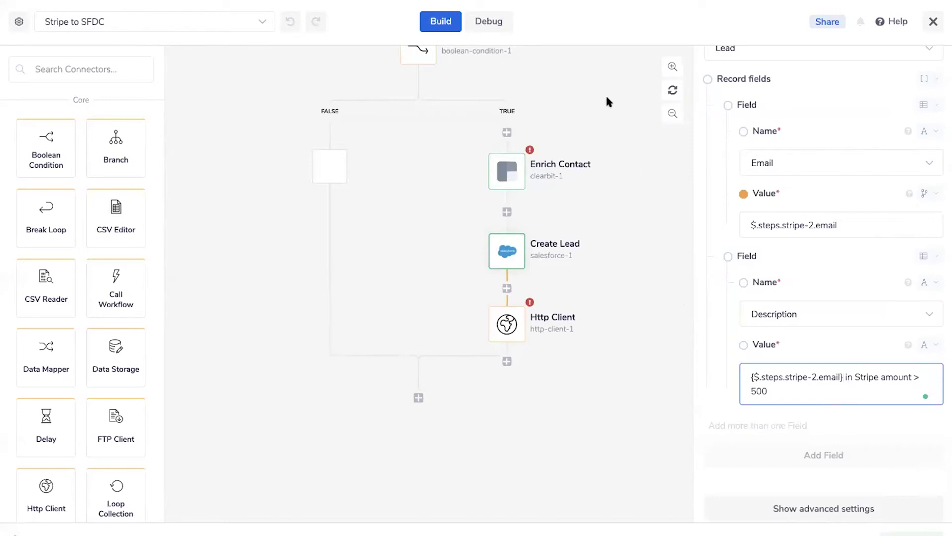
Search connectors for 'slack' and place a Slack step between Create Lead and Http Client
scroll(493, 180, "up", 2)
left_click(672, 115)
scroll(631, 126, "up", 3)
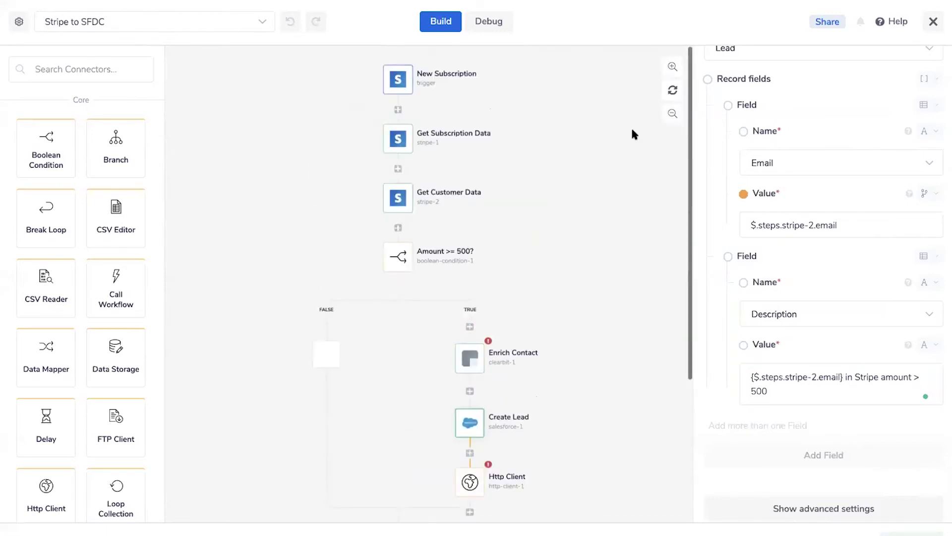
scroll(631, 132, "down", 2)
mouse_move(491, 357)
scroll(489, 352, "down", 1)
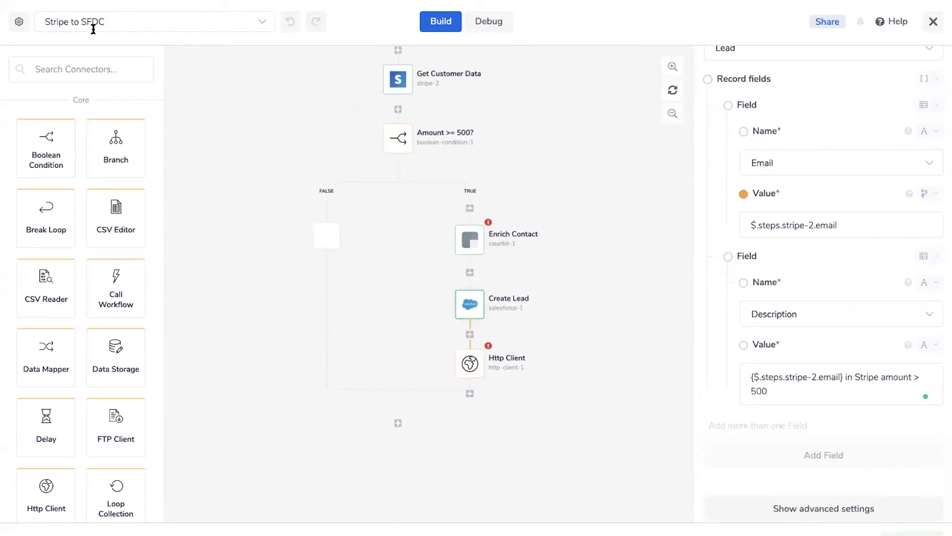
left_click(49, 60)
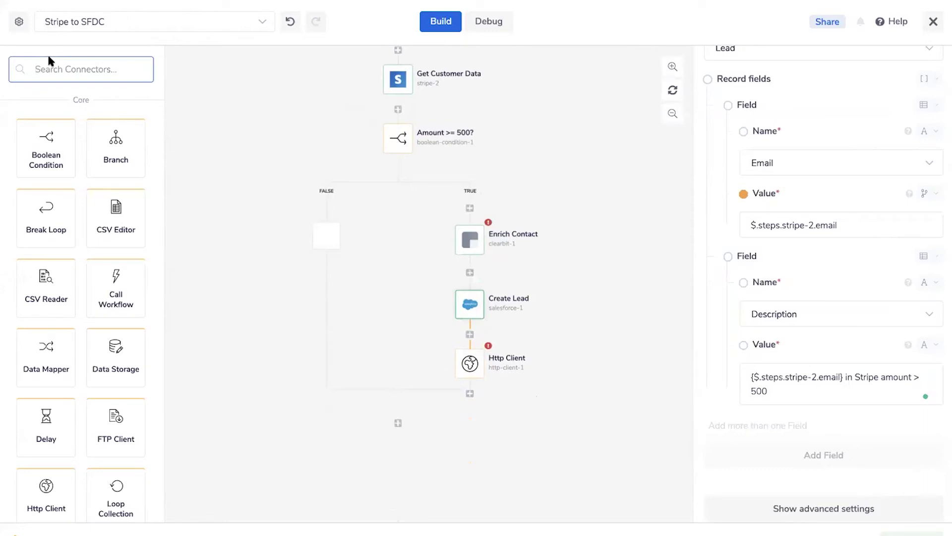
type("slack")
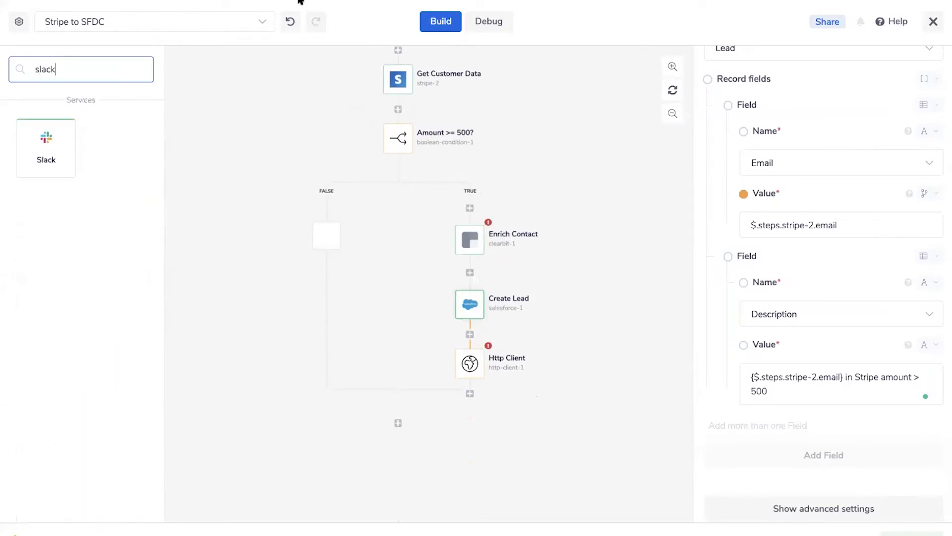
left_click_drag(60, 151, 471, 335)
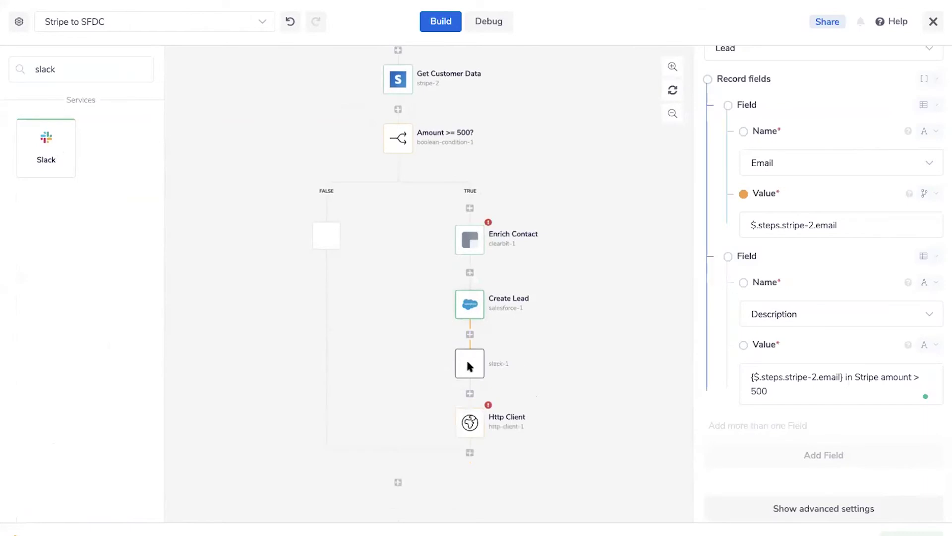
scroll(775, 213, "up", 6)
Authenticate the Slack step with the personal account and choose the #integrations channel
left_click(784, 182)
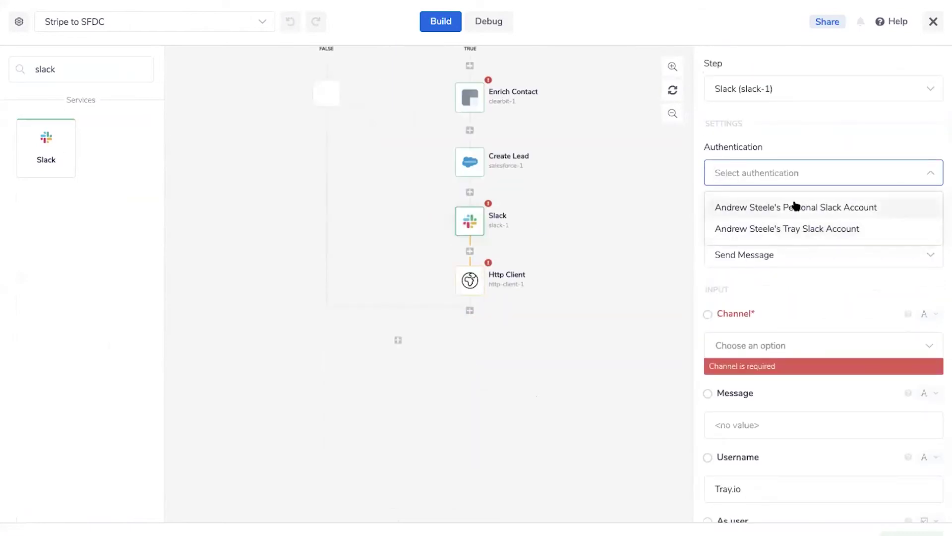
left_click(772, 204)
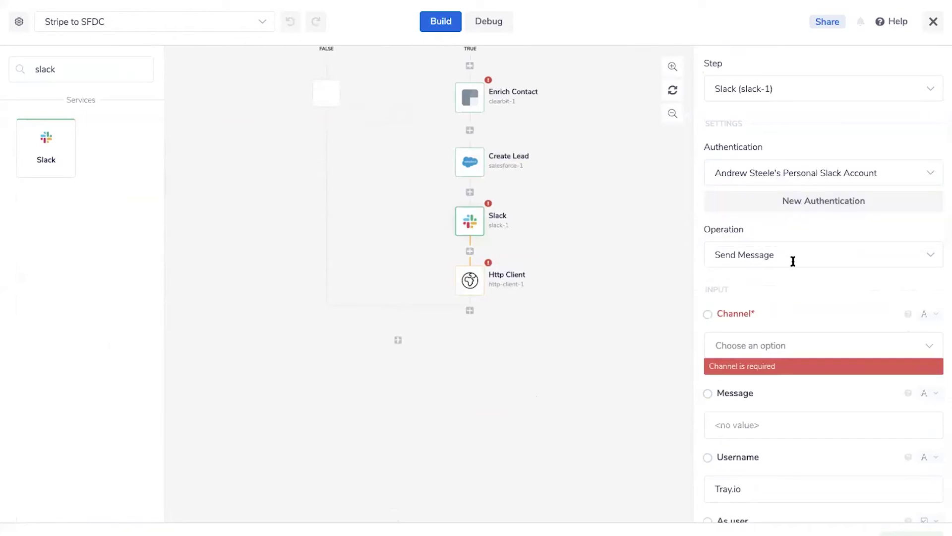
scroll(766, 256, "down", 1)
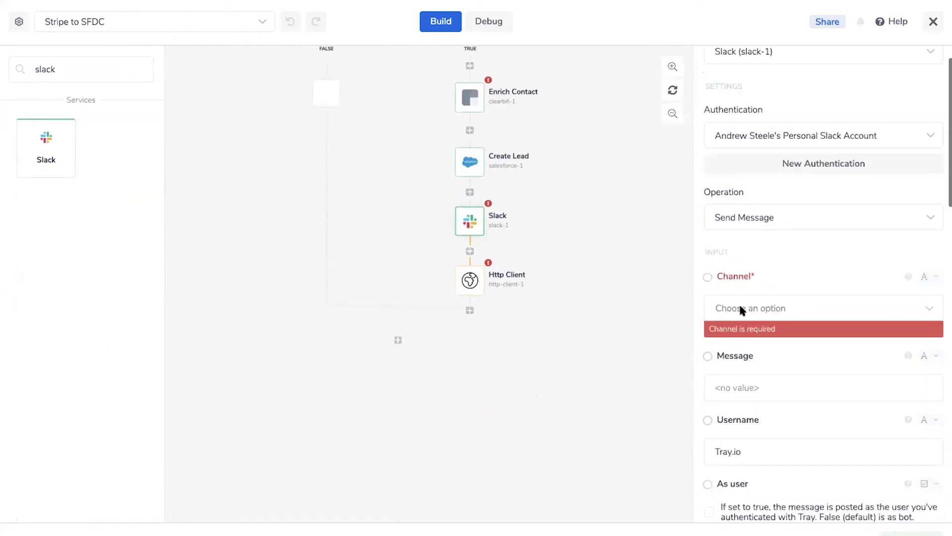
left_click(740, 306)
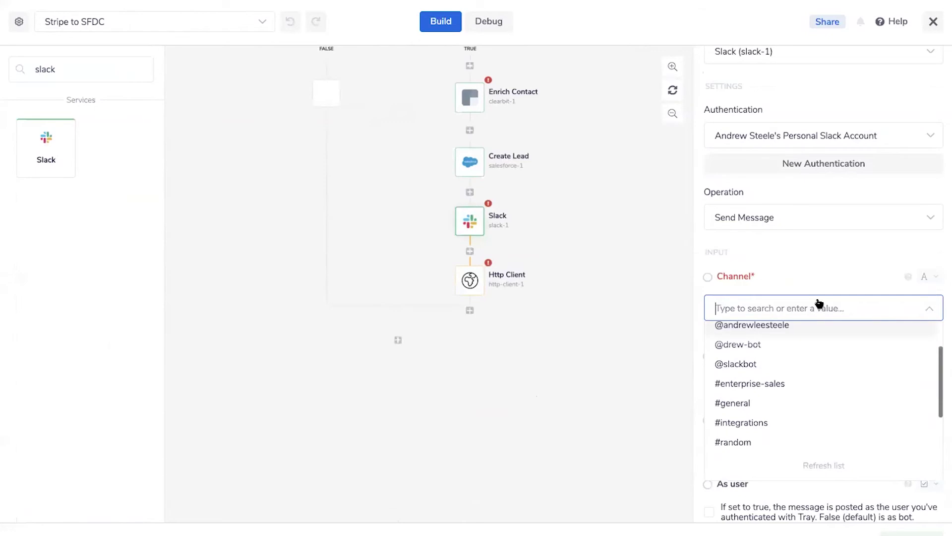
scroll(788, 387, "down", 2)
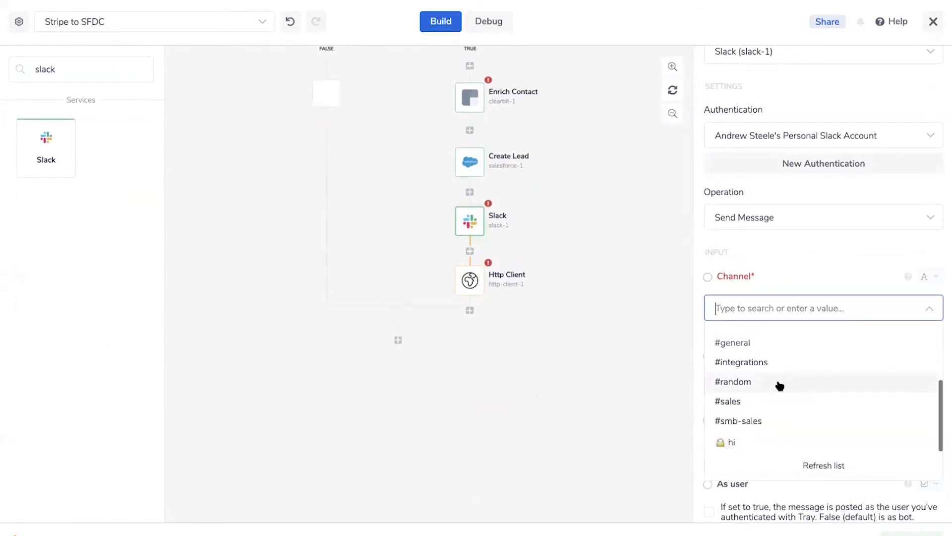
left_click(754, 365)
Enter 'New hot lead!' as the Slack message text
scroll(868, 412, "down", 3)
left_click(751, 250)
type("New ")
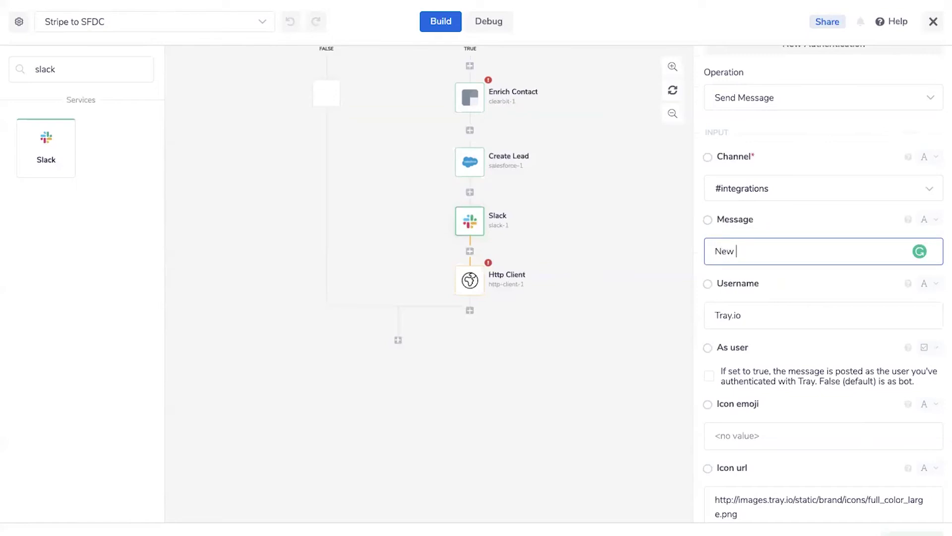
type("hot lead")
scroll(807, 291, "down", 9)
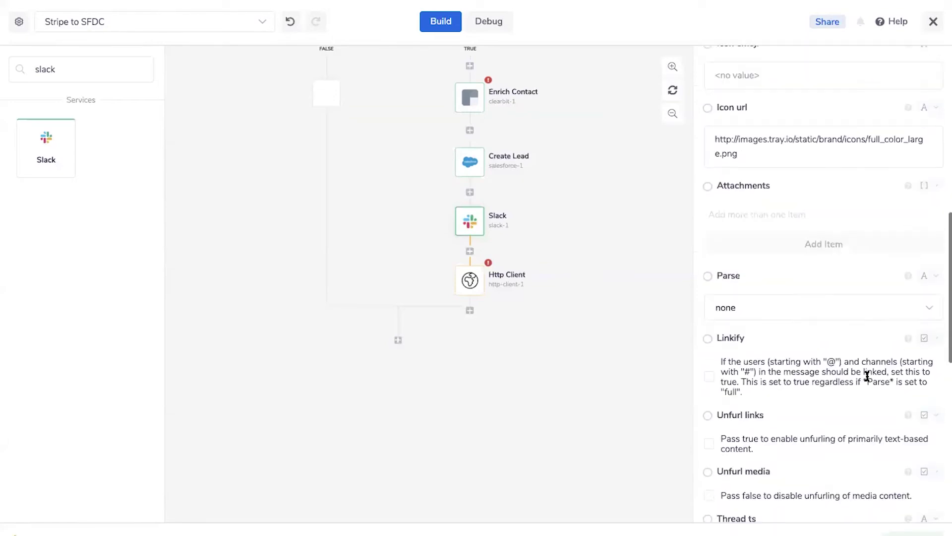
scroll(867, 375, "down", 2)
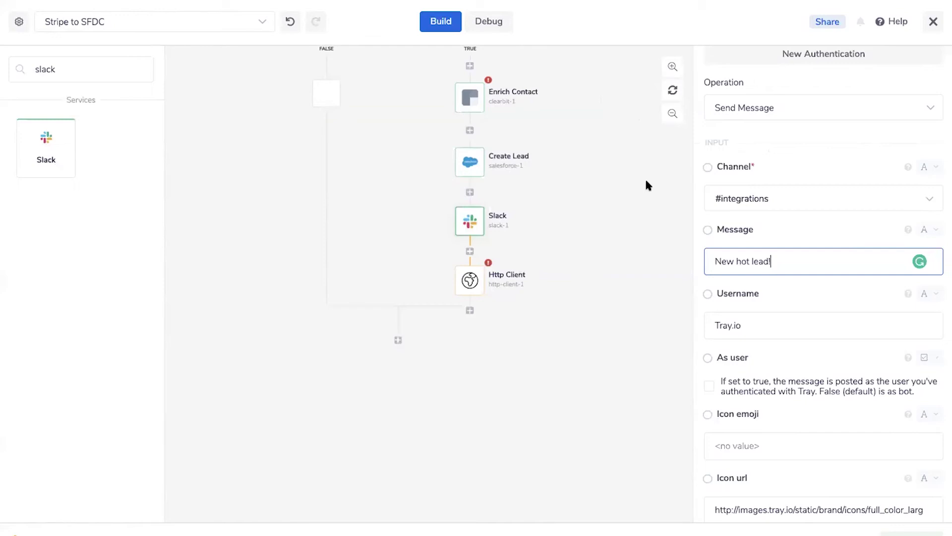
left_click(139, 372)
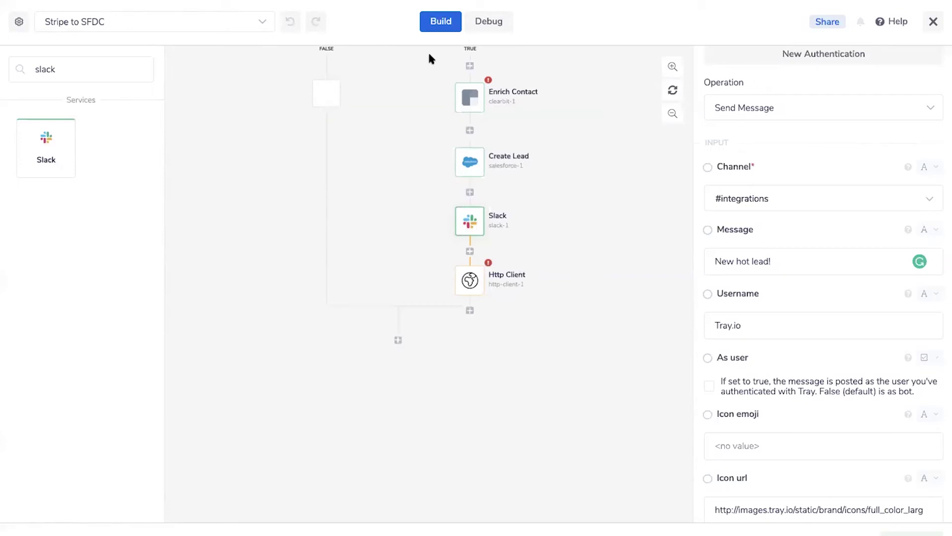
Zoom the workflow canvas out two steps to see more of the workflow
scroll(429, 59, "up", 5)
scroll(429, 58, "up", 2)
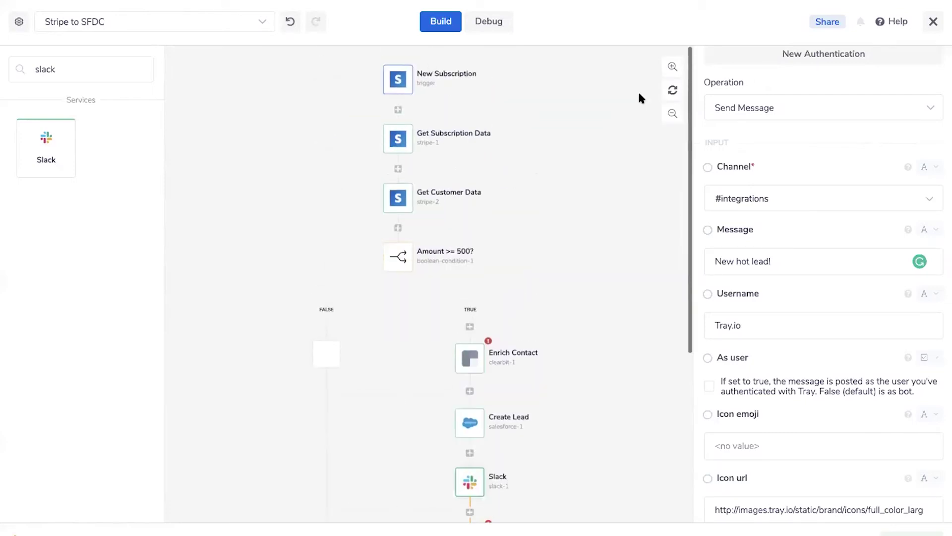
left_click(672, 114)
left_click(672, 114)
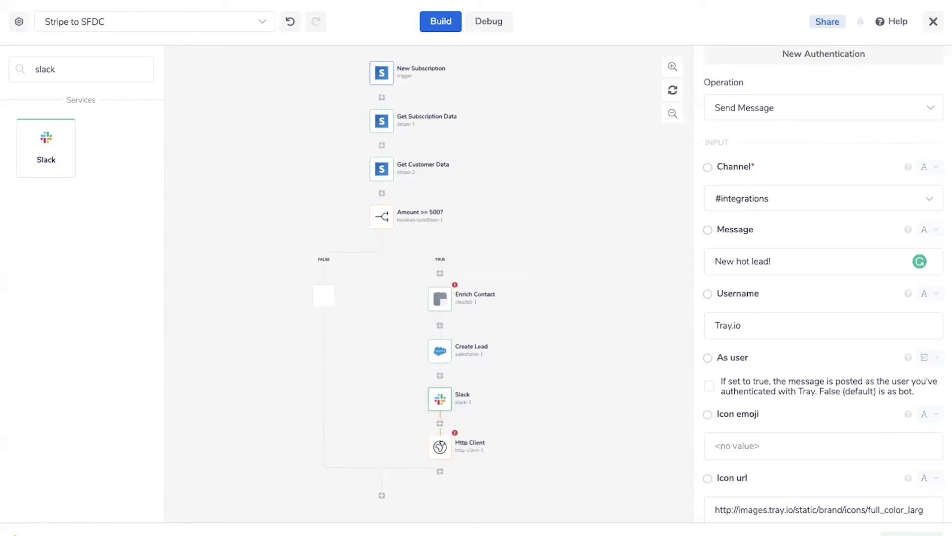
Show the Create Lead settings, with Description built from the stripe-2 email
left_click(91, 68)
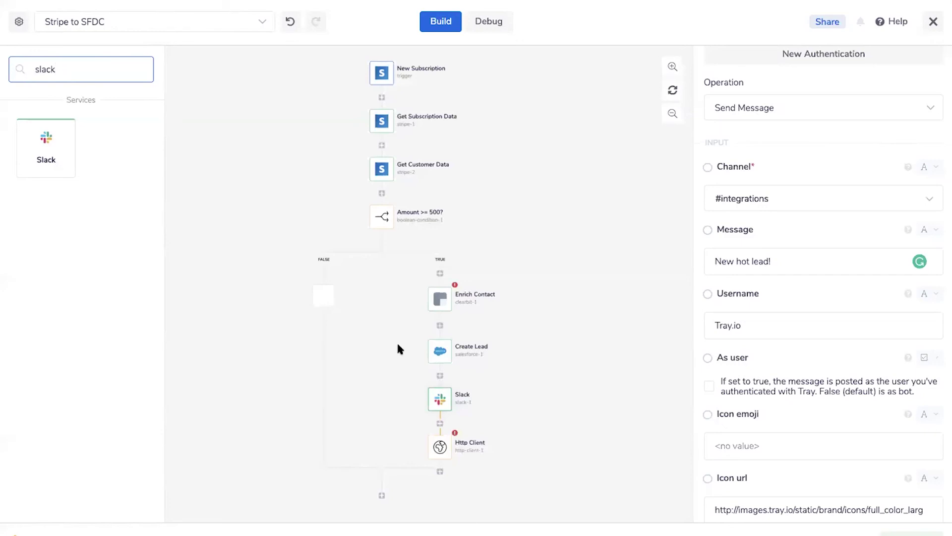
scroll(397, 342, "down", 1)
left_click(438, 331)
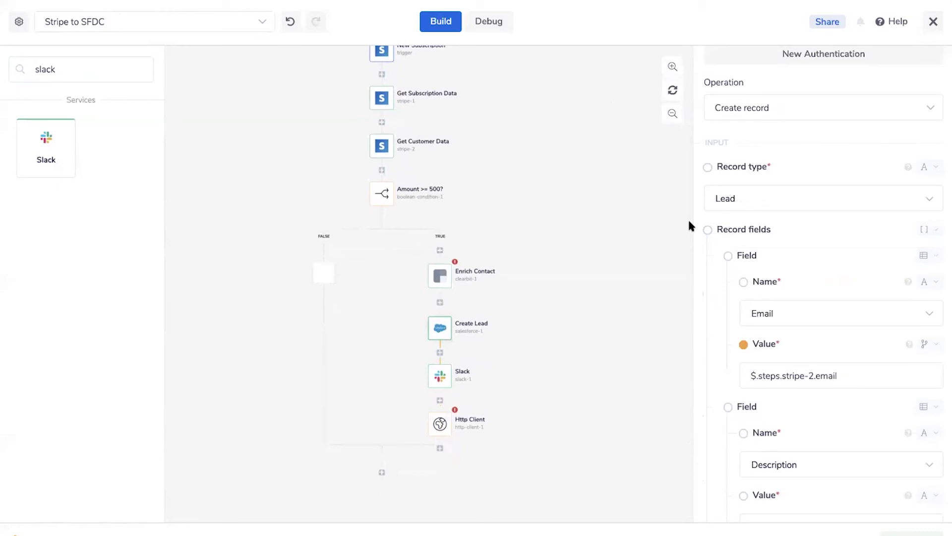
scroll(794, 193, "up", 3)
scroll(797, 200, "down", 4)
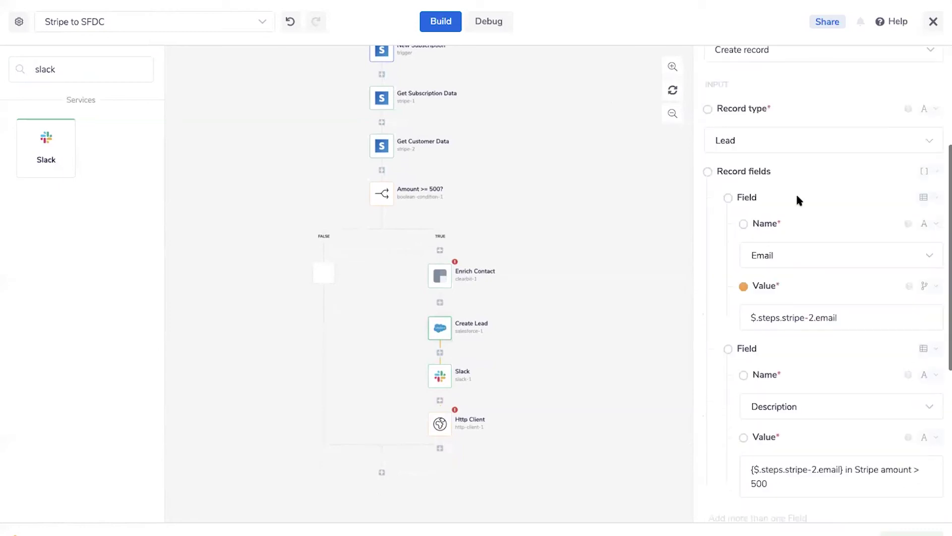
Authenticate the Http Client step with the Trailhead Salesforce account, found by searching 'salesfor'
left_click(449, 420)
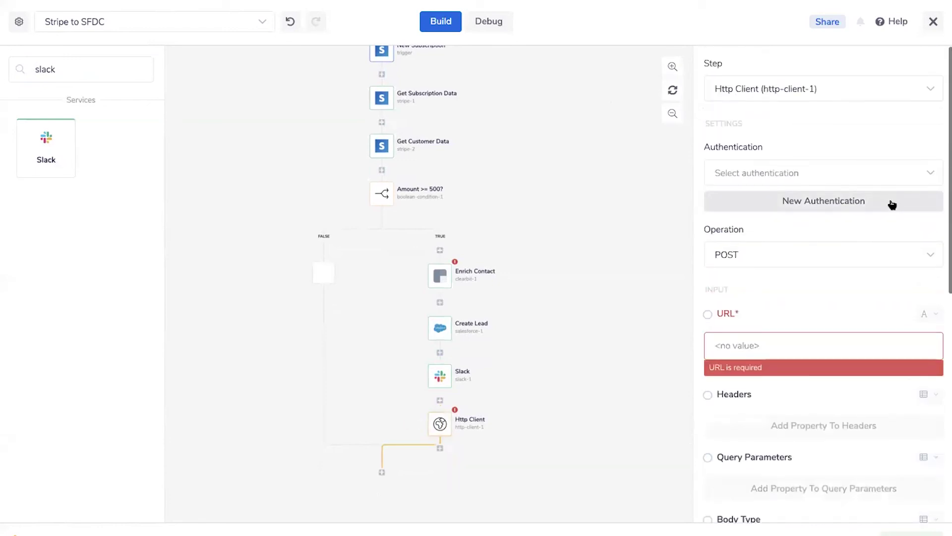
left_click(846, 175)
scroll(813, 288, "down", 5)
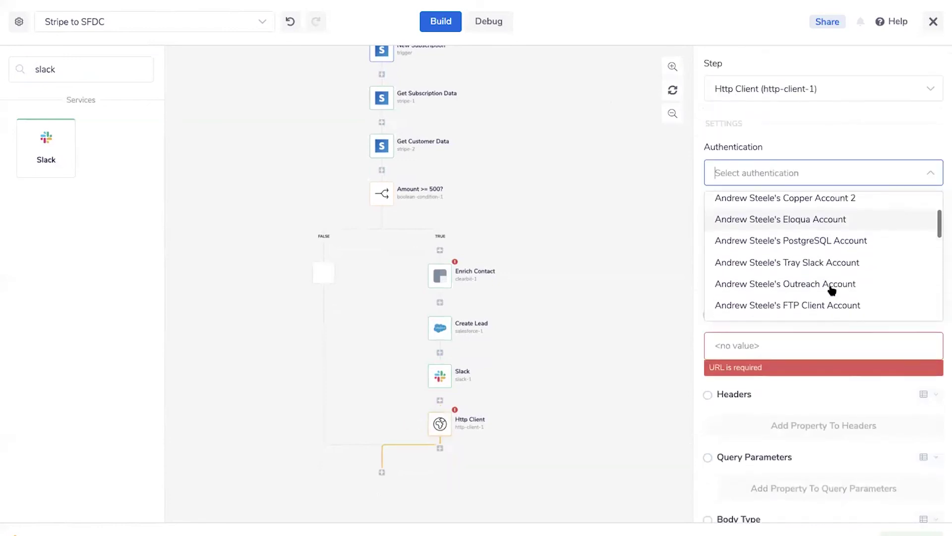
scroll(831, 291, "down", 5)
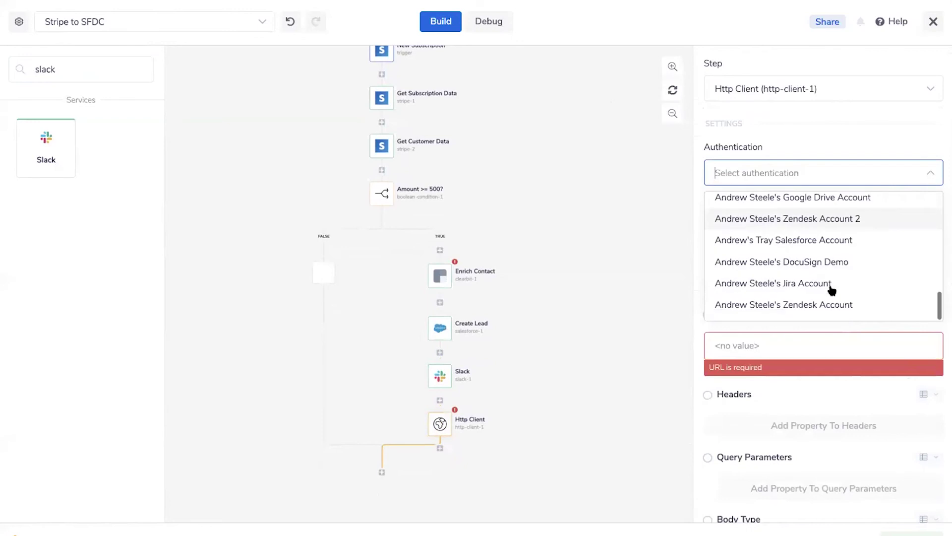
type("salesfor")
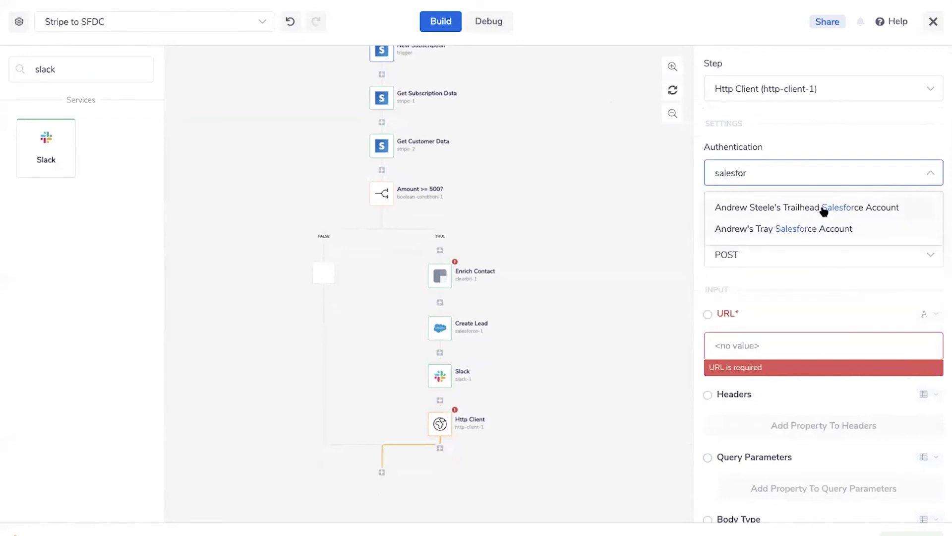
left_click(823, 210)
scroll(783, 344, "down", 2)
scroll(776, 329, "up", 2)
Change the Http Client request method from POST to GET
left_click(724, 245)
left_click(724, 247)
left_click(724, 246)
scroll(752, 311, "down", 2)
scroll(753, 311, "up", 2)
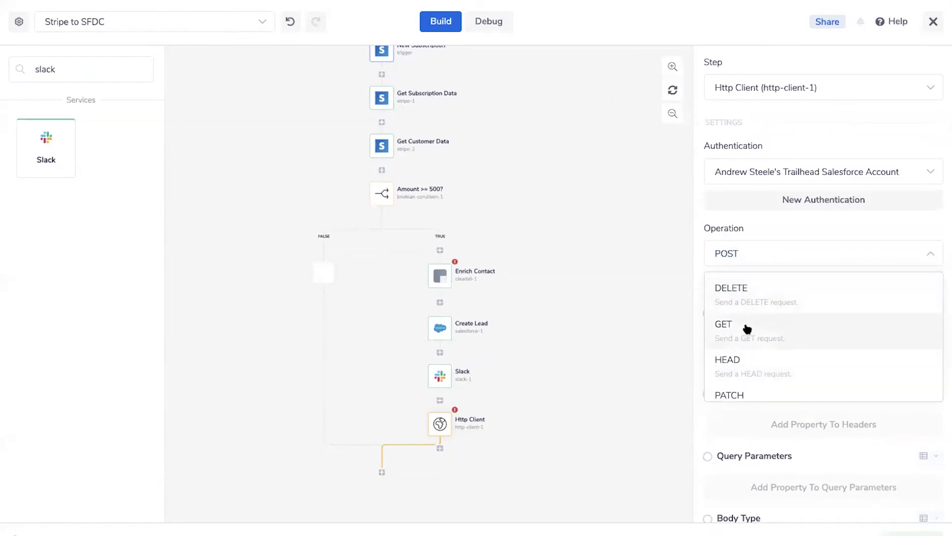
left_click(746, 328)
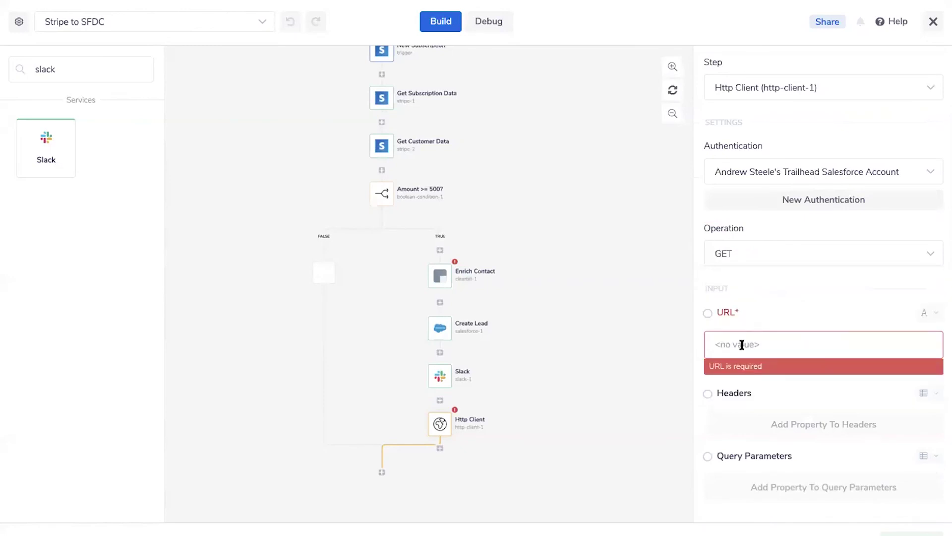
scroll(741, 344, "down", 1)
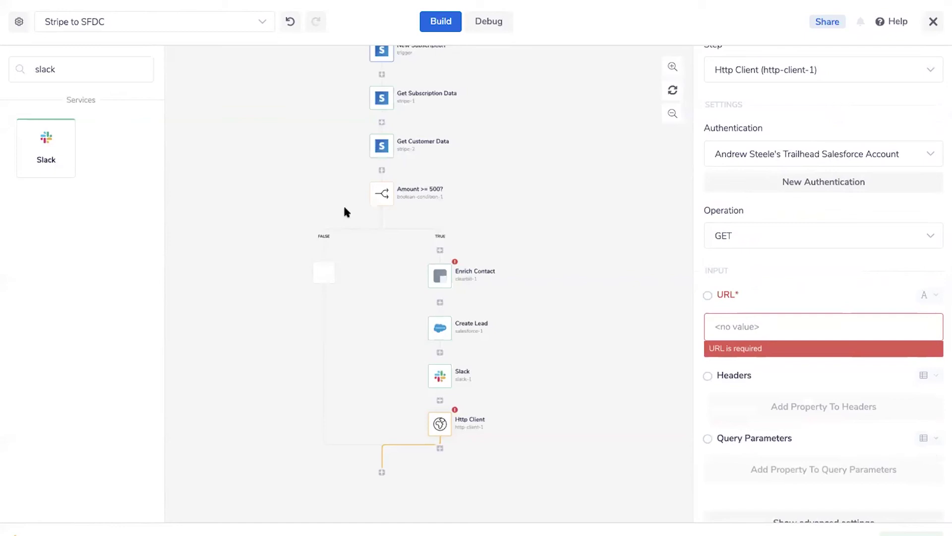
scroll(778, 293, "down", 3)
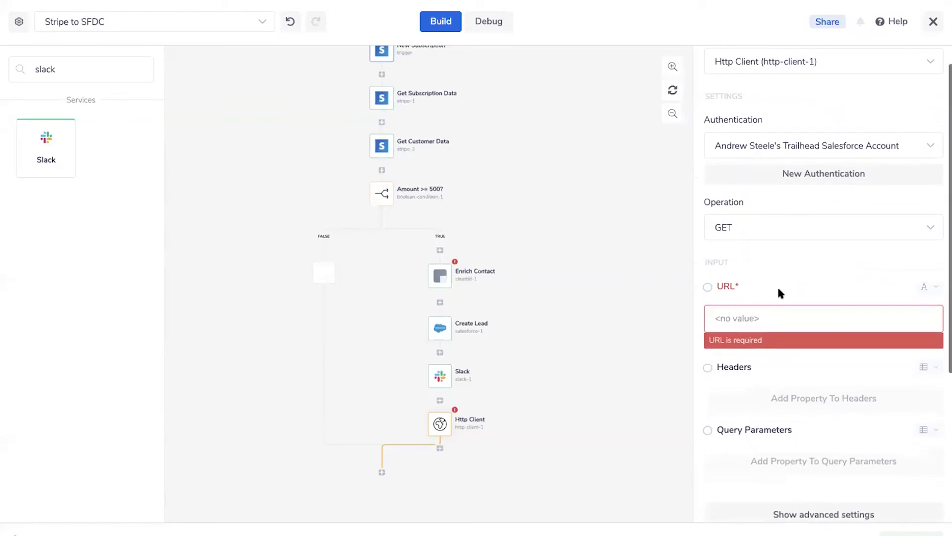
scroll(778, 294, "down", 5)
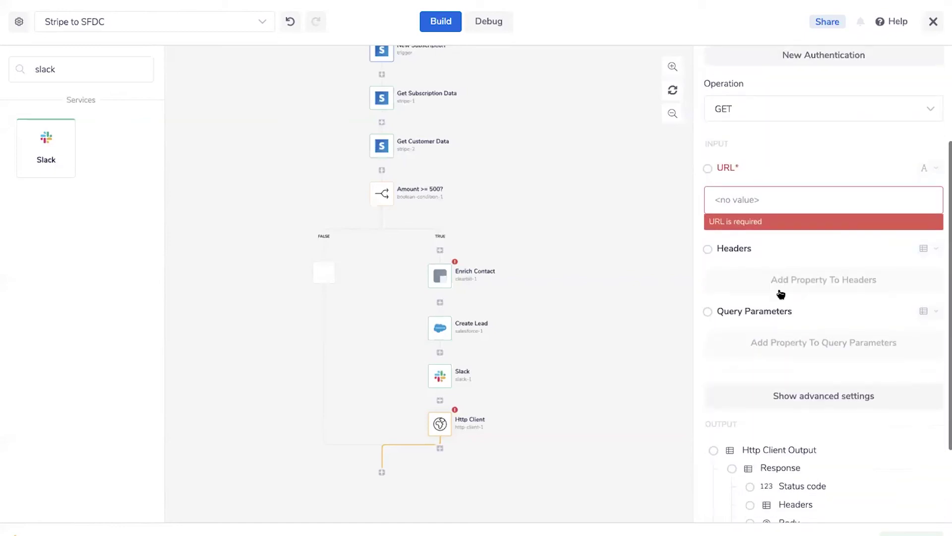
scroll(780, 294, "up", 7)
scroll(780, 293, "up", 2)
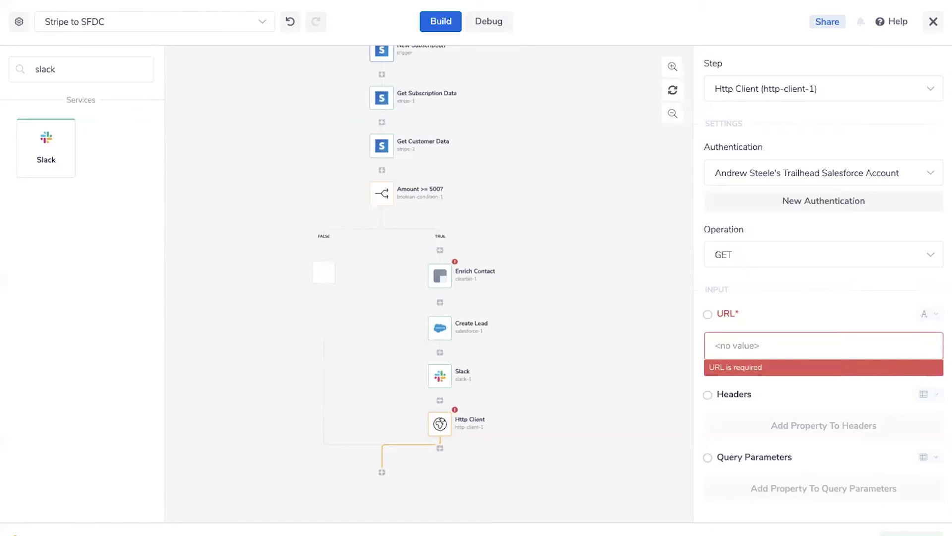
scroll(426, 252, "up", 1)
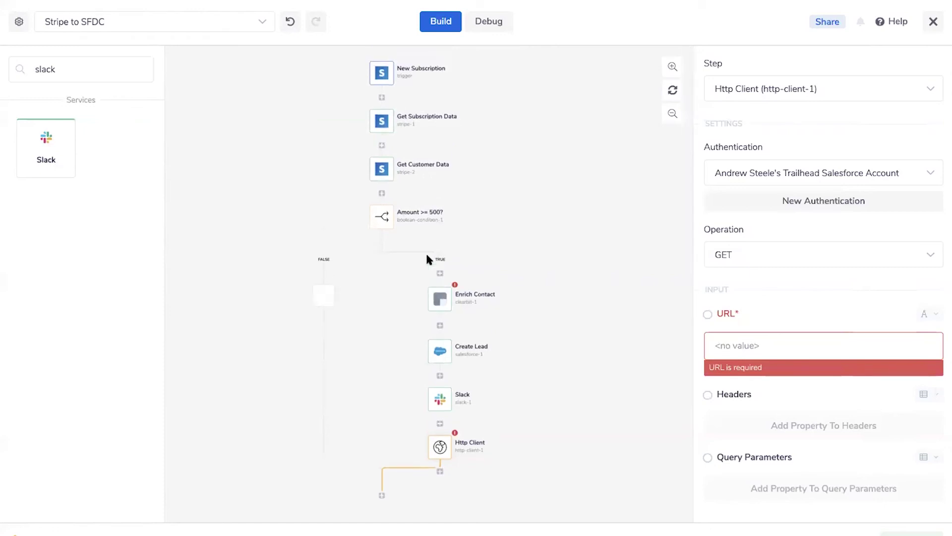